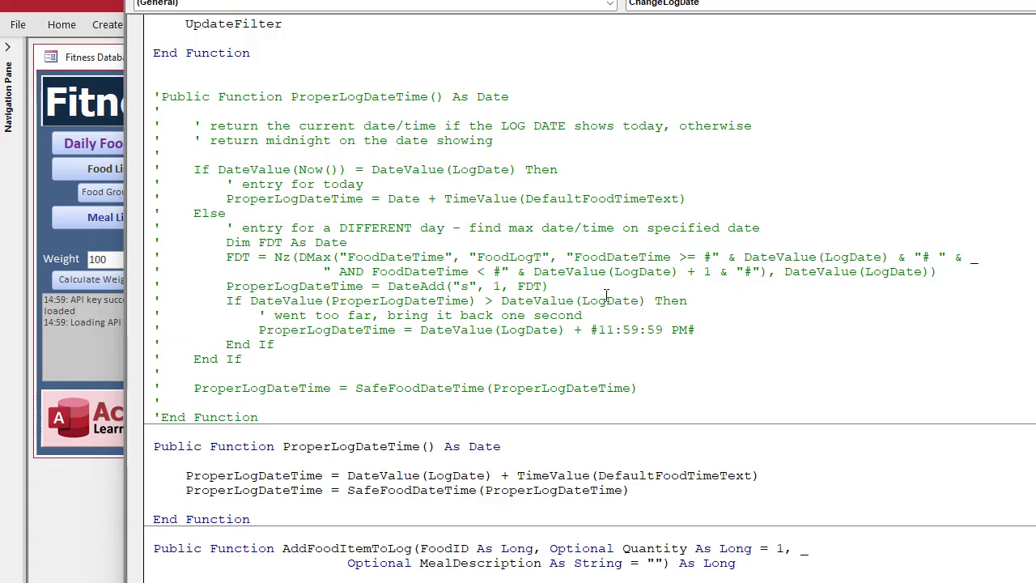
Review the ProperLogDateTime code and its LogDate, DefaultFoodTimeText and SafeFoodDateTime formula
{"action": "double_click", "coordinate": [395, 99]}
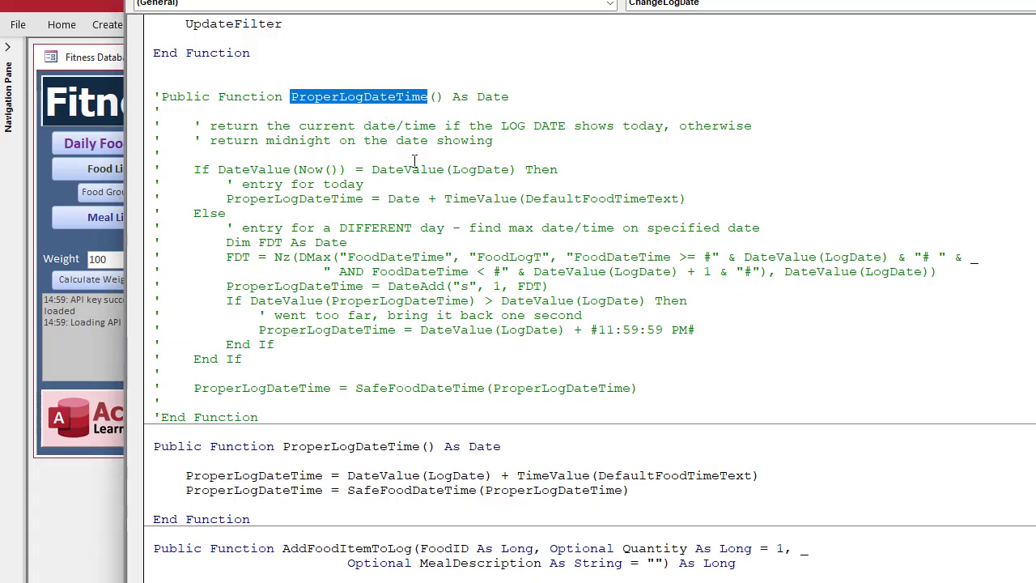
{"action": "key", "text": "Right"}
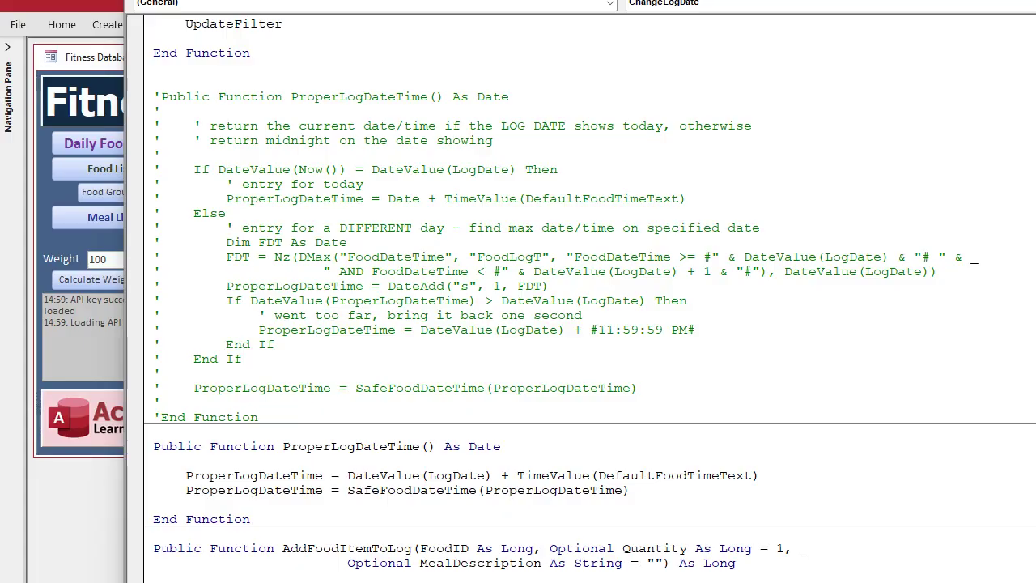
{"action": "double_click", "coordinate": [457, 475]}
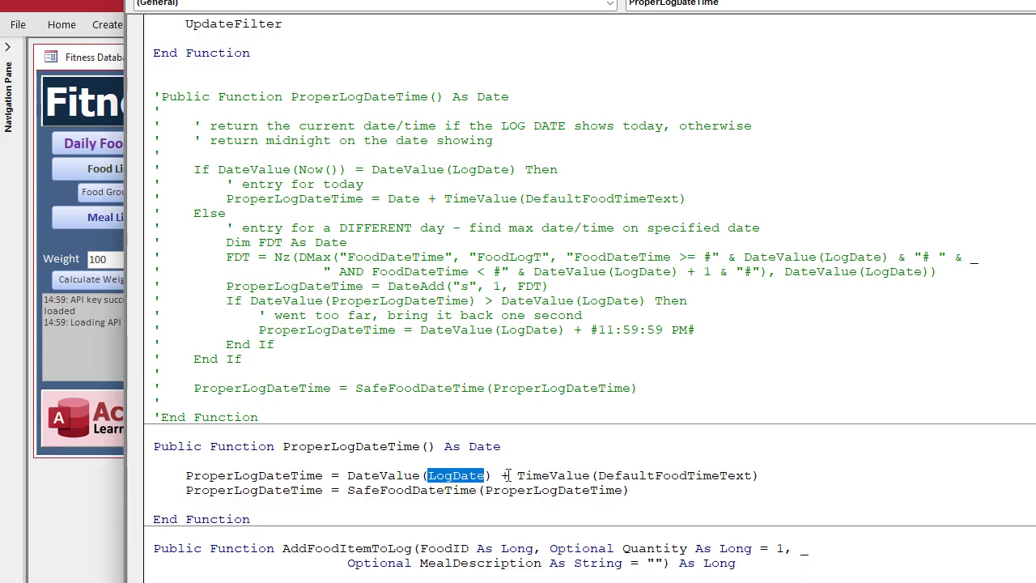
{"action": "double_click", "coordinate": [696, 476]}
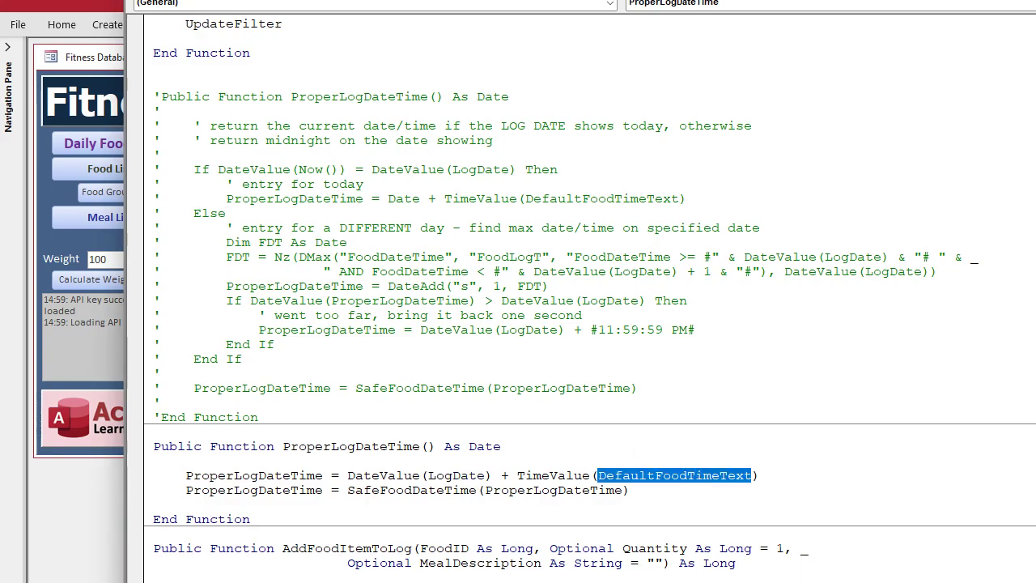
{"action": "key", "text": "alt+F11"}
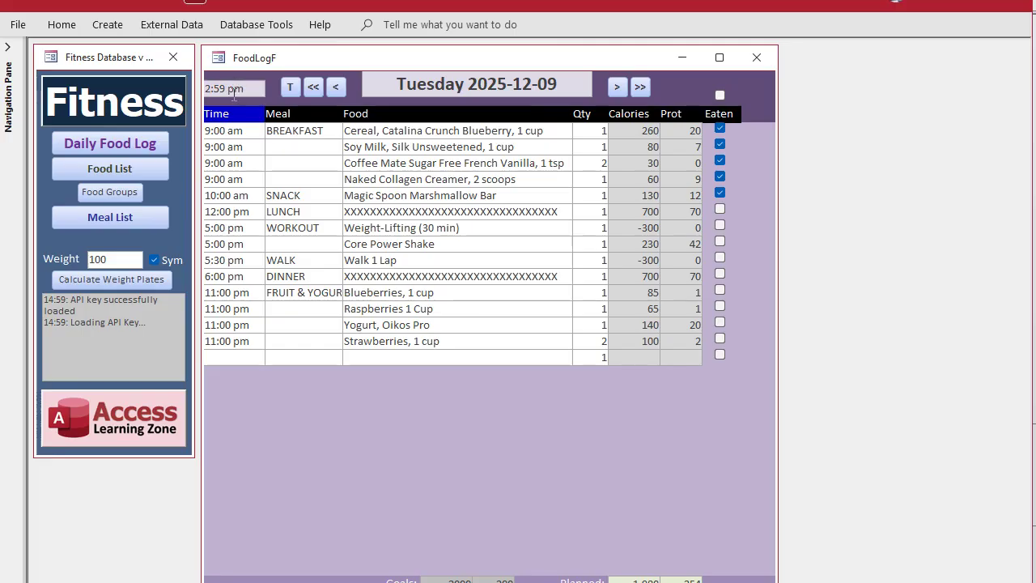
{"action": "key", "text": "alt+F11"}
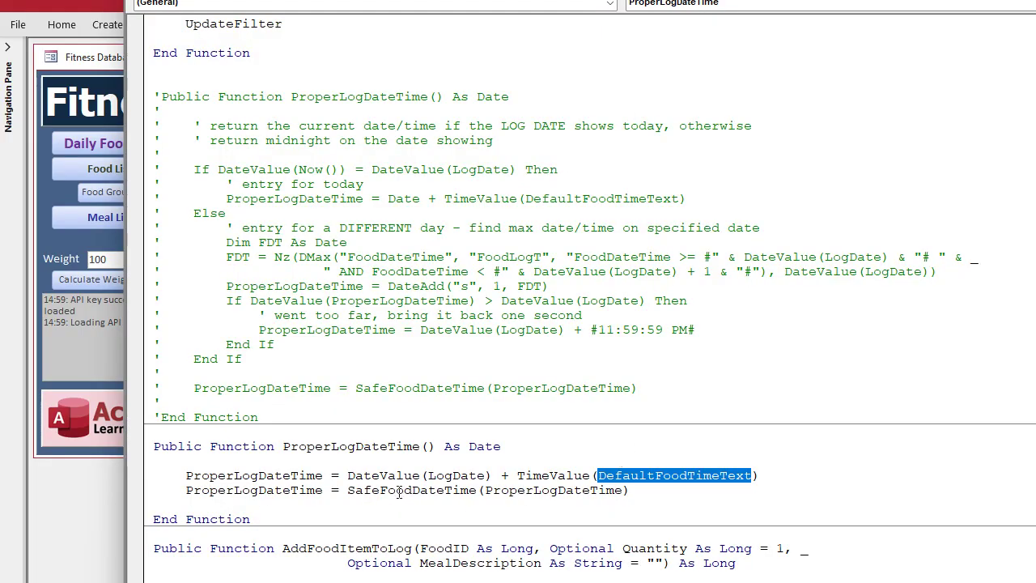
{"action": "double_click", "coordinate": [399, 491]}
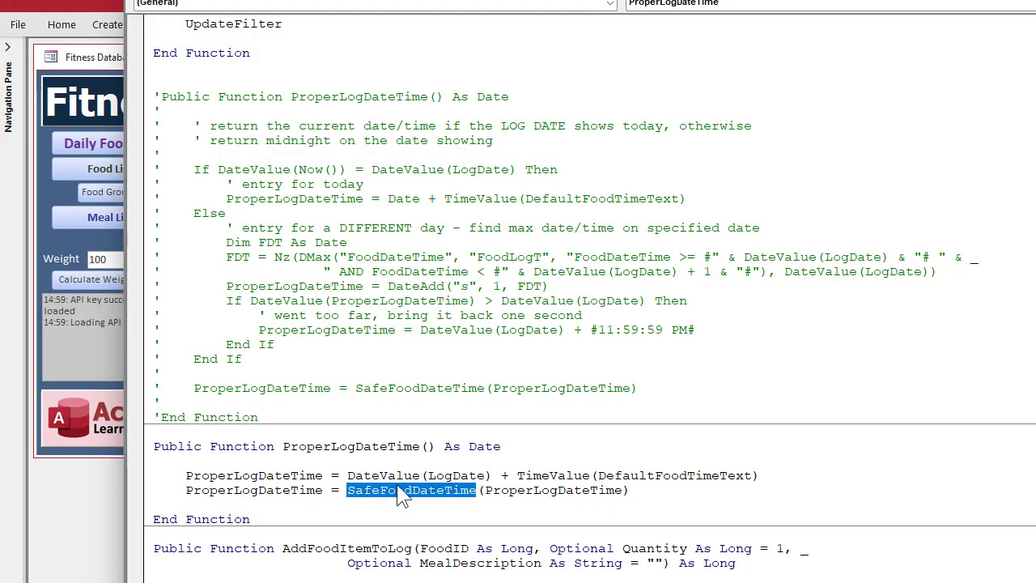
Delete the commented-out old ProperLogDateTime function, leaving only the new version
{"action": "left_click", "coordinate": [335, 81]}
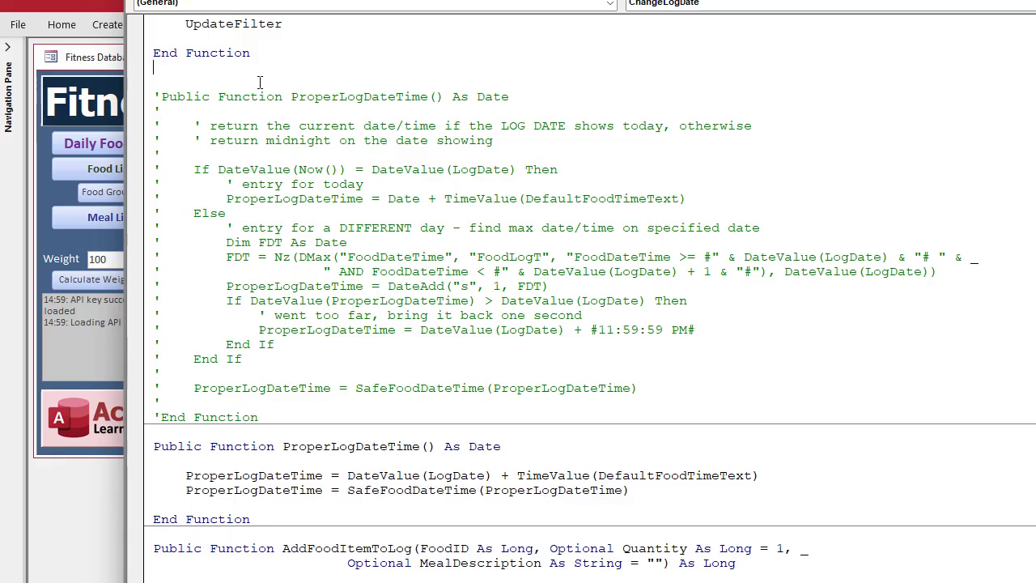
{"action": "left_click_drag", "start_coordinate": [202, 76], "coordinate": [397, 412]}
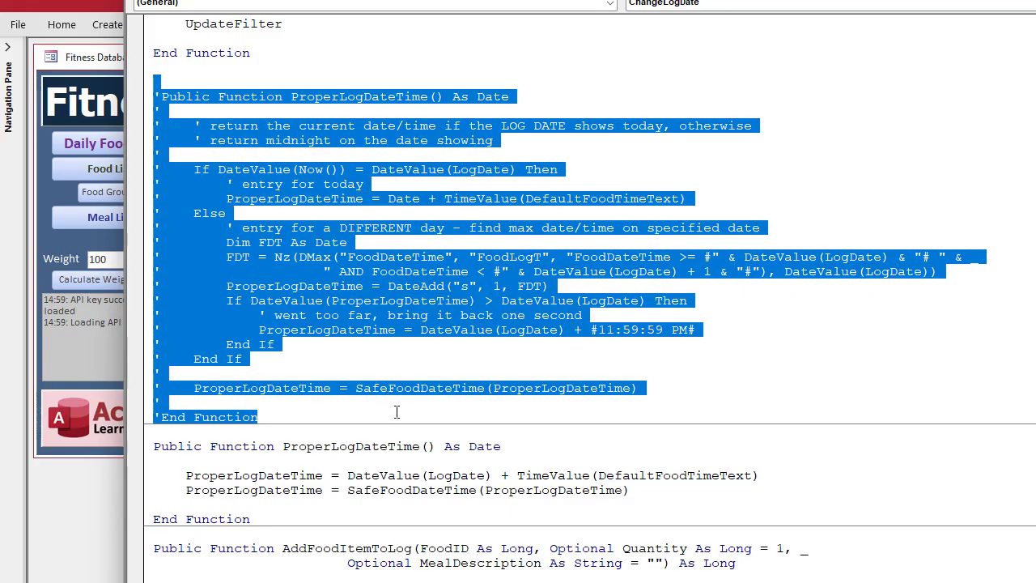
{"action": "key", "text": "Delete"}
{"action": "key", "text": "Delete"}
{"action": "key", "text": "Delete"}
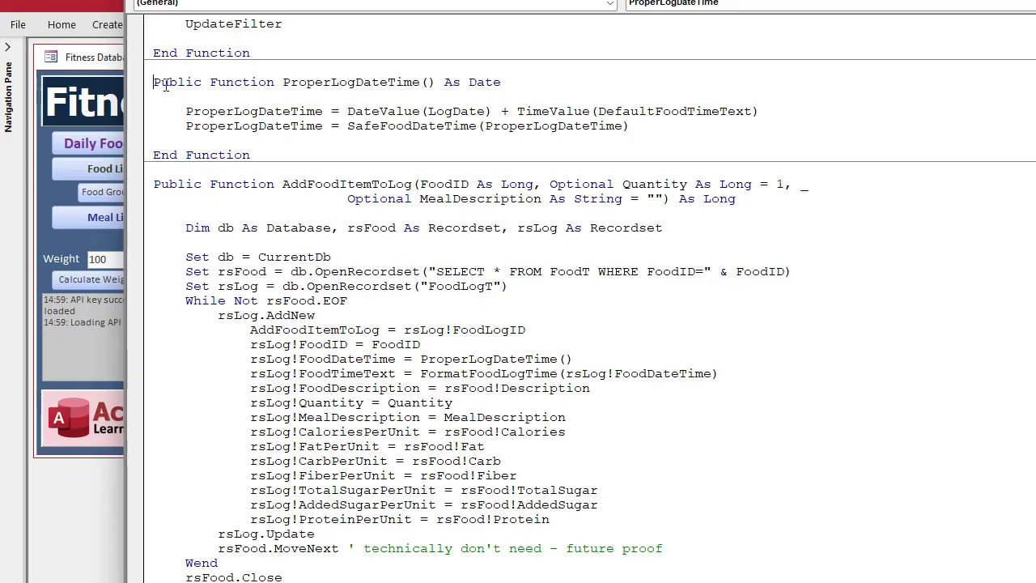
{"action": "left_click_drag", "start_coordinate": [160, 82], "coordinate": [316, 150]}
{"action": "left_click", "coordinate": [336, 154]}
Open FoodLogF in Design View and create an event procedure for Quantity's On Dbl Click
{"action": "key", "text": "alt+F11"}
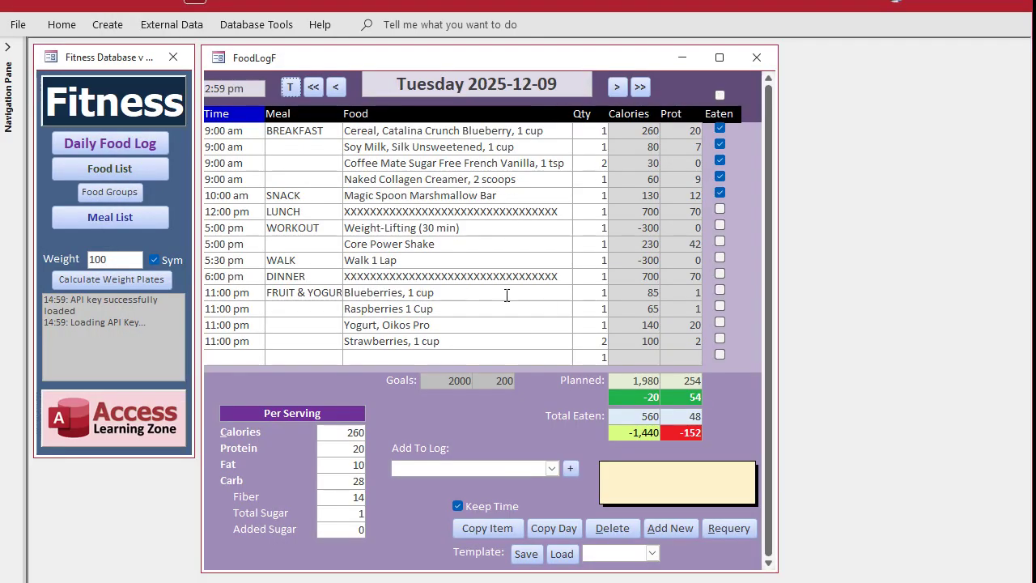
{"action": "left_click", "coordinate": [592, 309]}
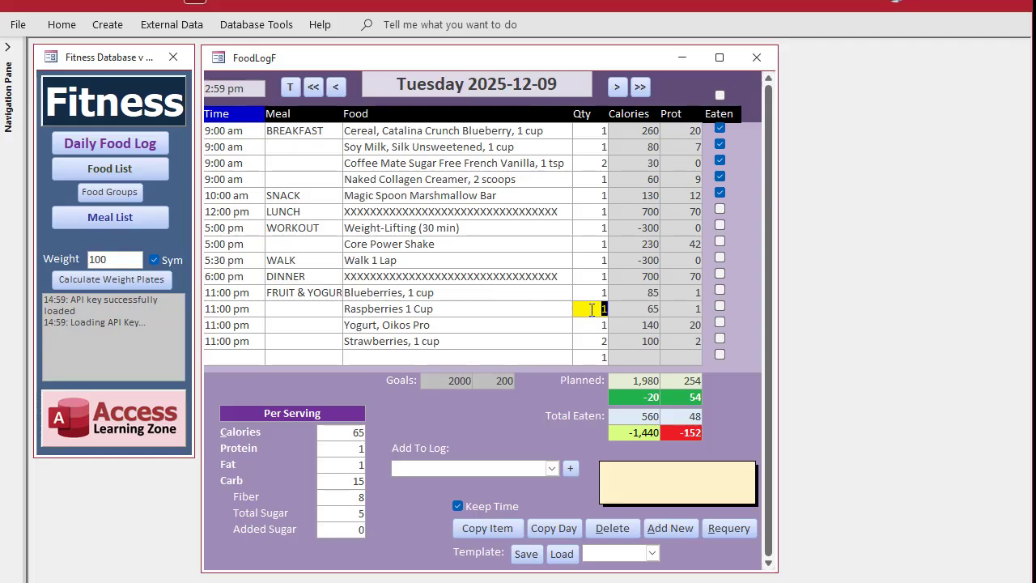
{"action": "right_click", "coordinate": [530, 63]}
{"action": "left_click", "coordinate": [596, 191]}
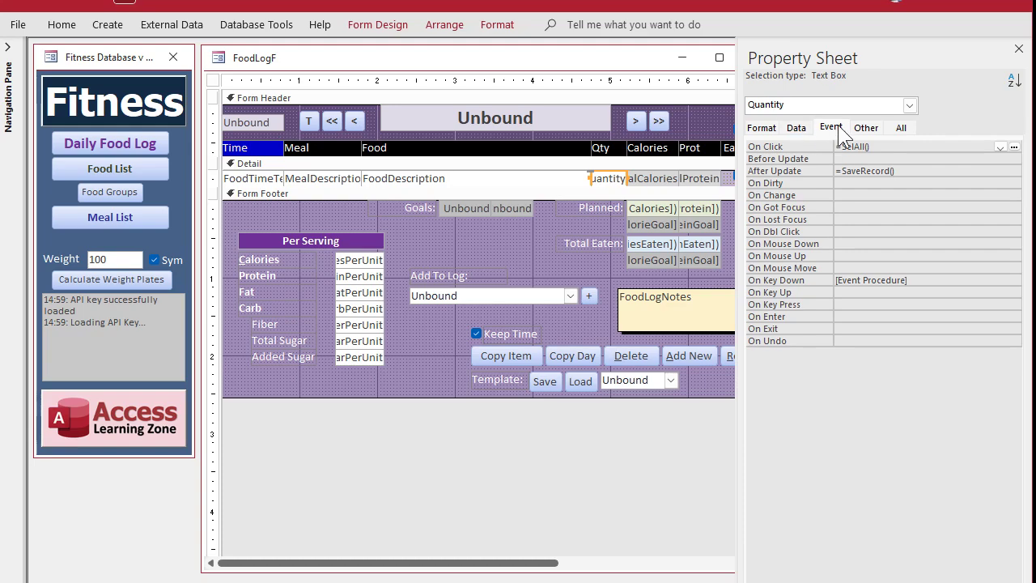
{"action": "left_click", "coordinate": [851, 231]}
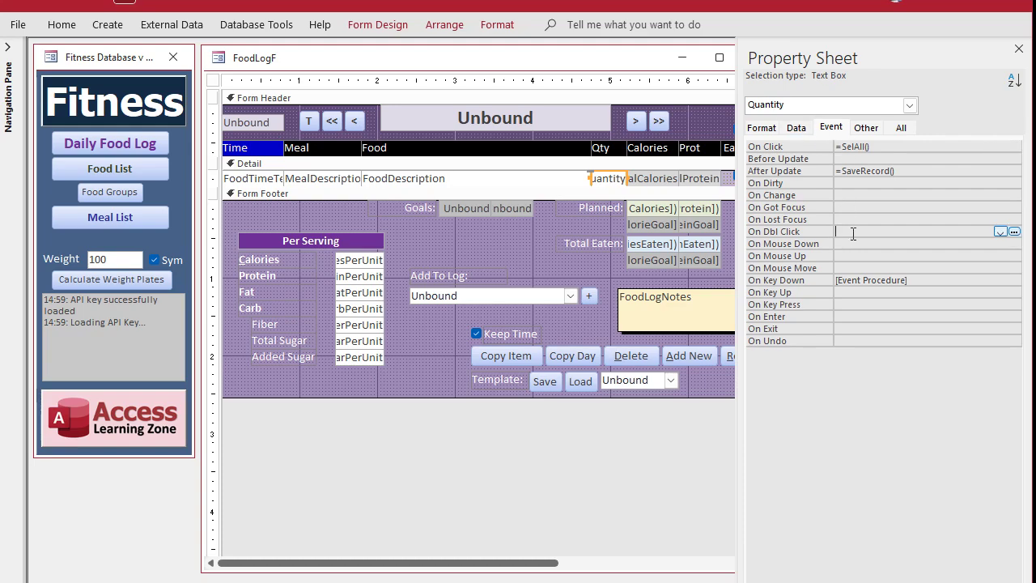
{"action": "left_click", "coordinate": [1014, 231]}
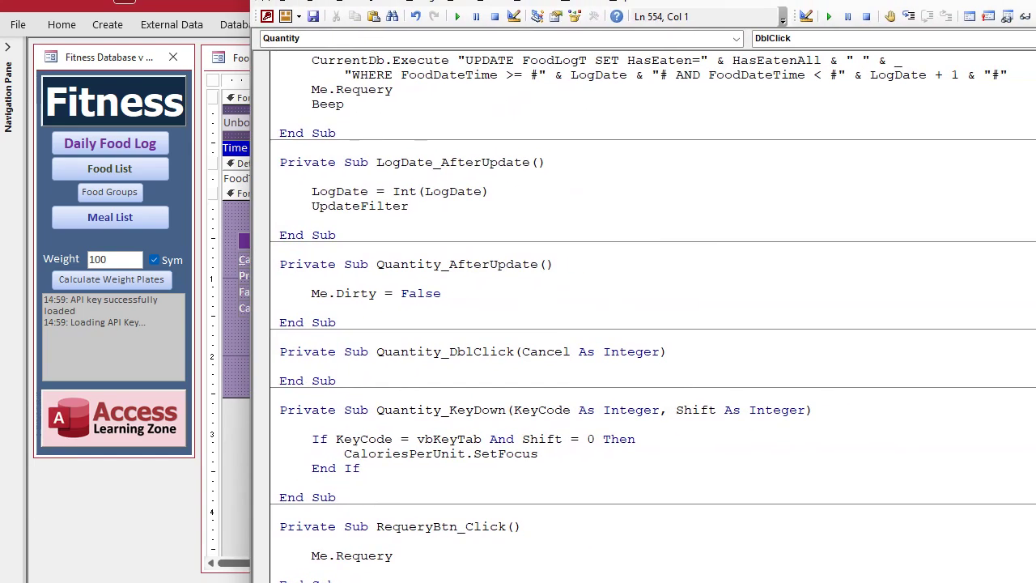
Write 'Quantity = Quantity + 1' and 'Me.Dirty = False' in the double-click handler
{"action": "key", "text": "Return"}
{"action": "key", "text": "Tab"}
{"action": "type", "text": "quantity -"}
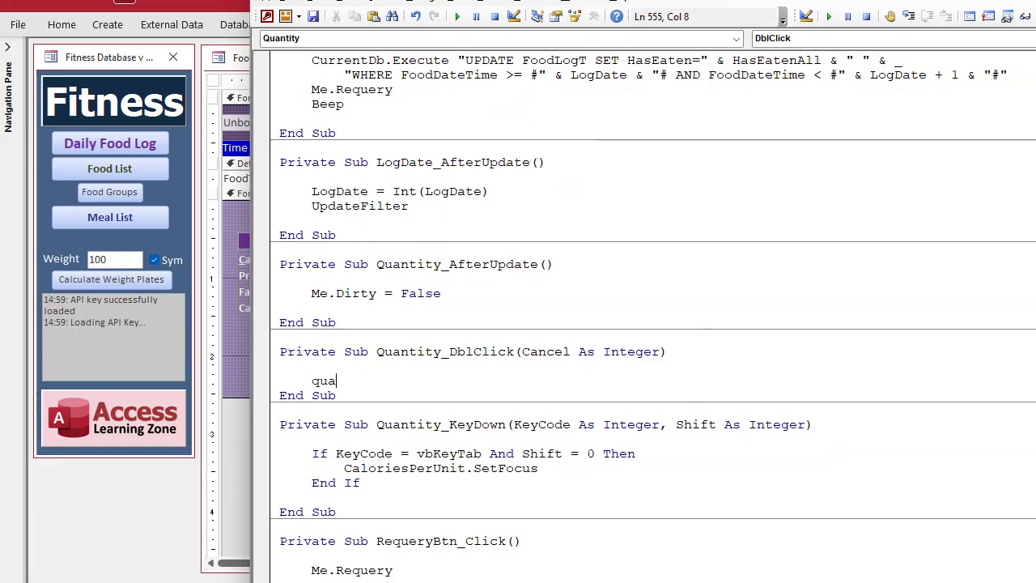
{"action": "key", "text": "BackSpace"}
{"action": "key", "text": "BackSpace"}
{"action": "type", "text": "->"}
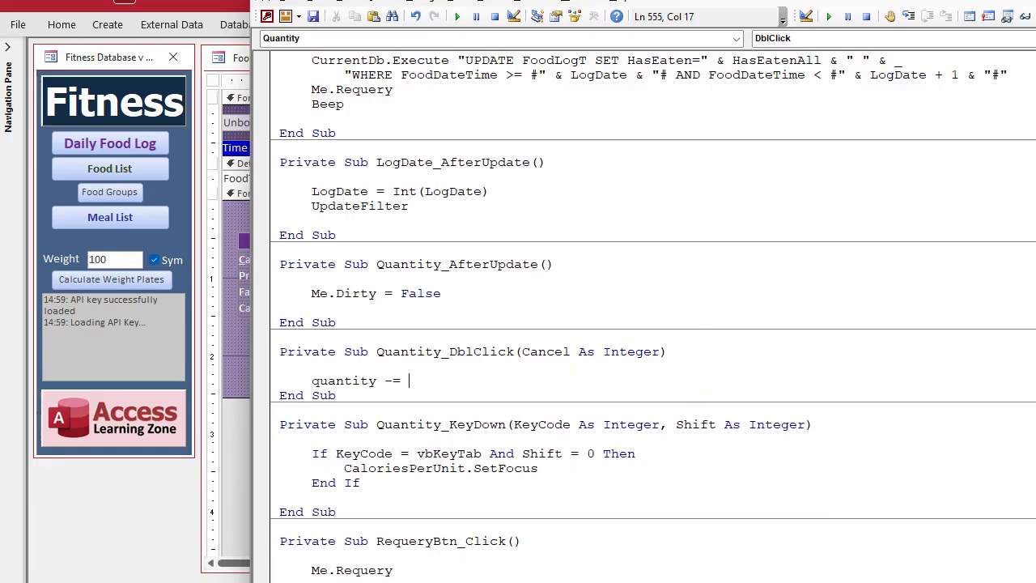
{"action": "key", "text": "BackSpace"}
{"action": "key", "text": "BackSpace"}
{"action": "key", "text": "BackSpace"}
{"action": "type", "text": "= quantity + 1"}
{"action": "key", "text": "Return"}
{"action": "type", "text": "me.Dirty "}
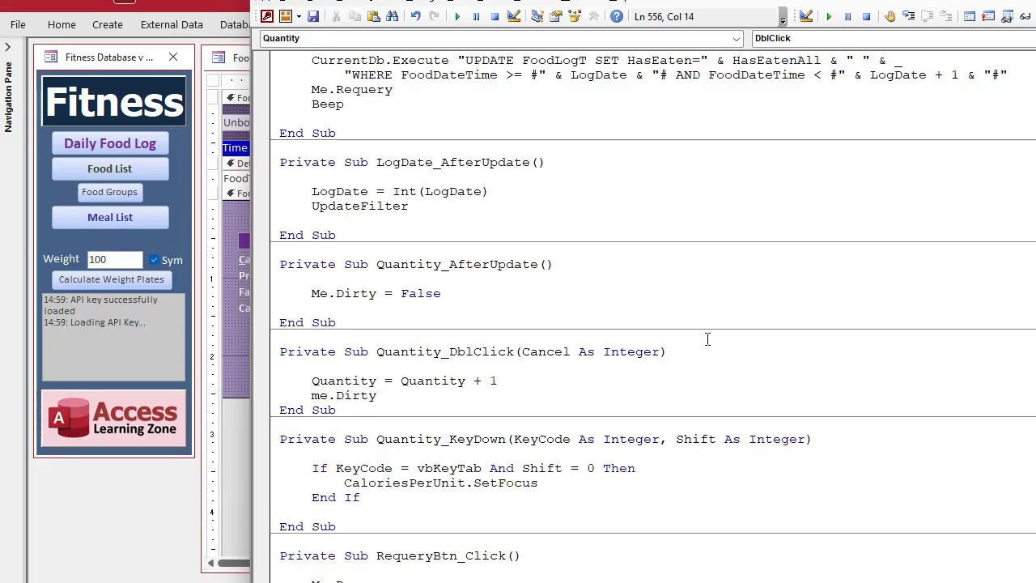
{"action": "type", "text": "= False"}
{"action": "key", "text": "Return"}
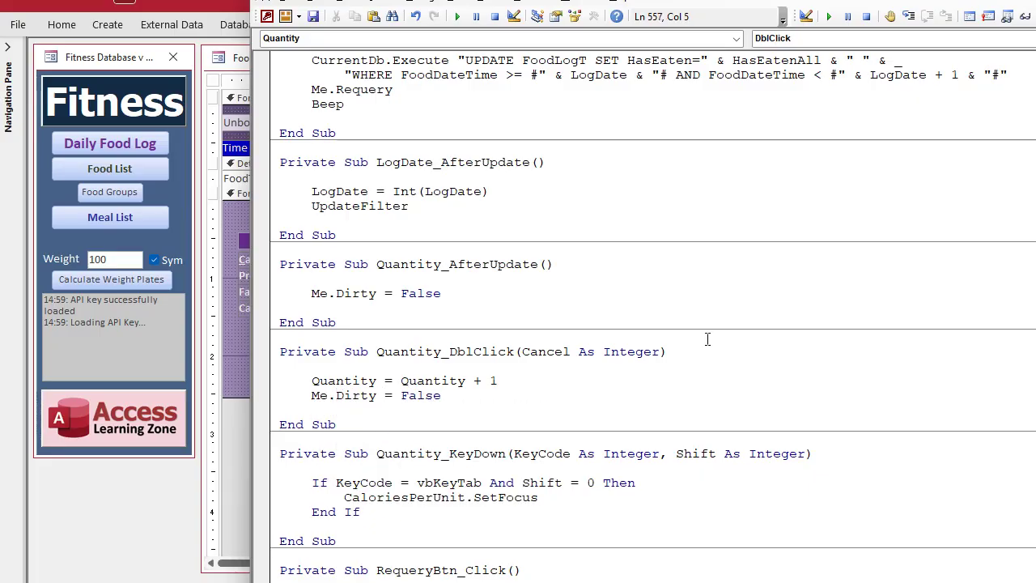
{"action": "key", "text": "alt+F11"}
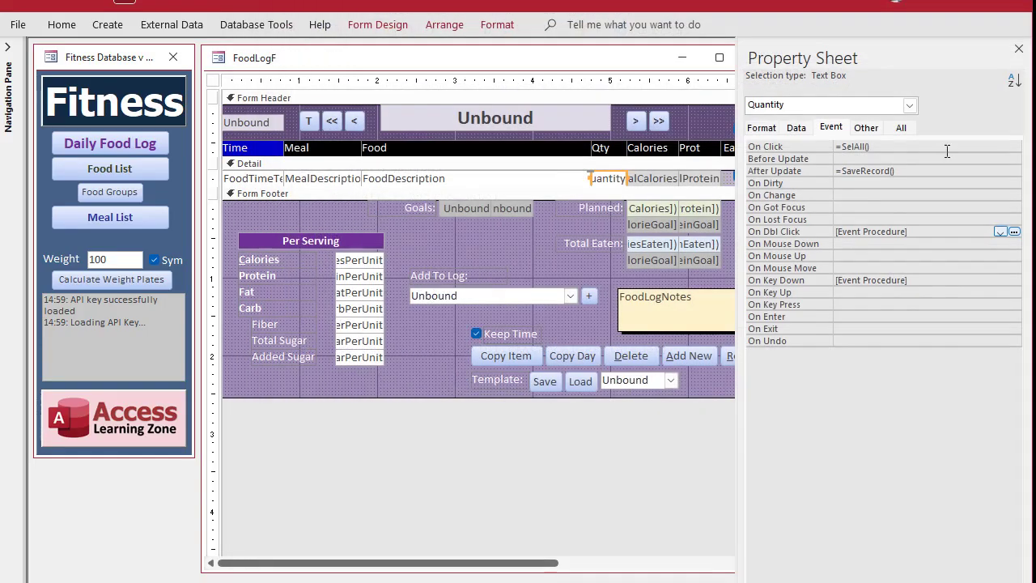
Reopen Daily Food Log and double-click the Blueberries quantity three times to test the adds
{"action": "left_click", "coordinate": [1004, 50]}
{"action": "left_click", "coordinate": [757, 57]}
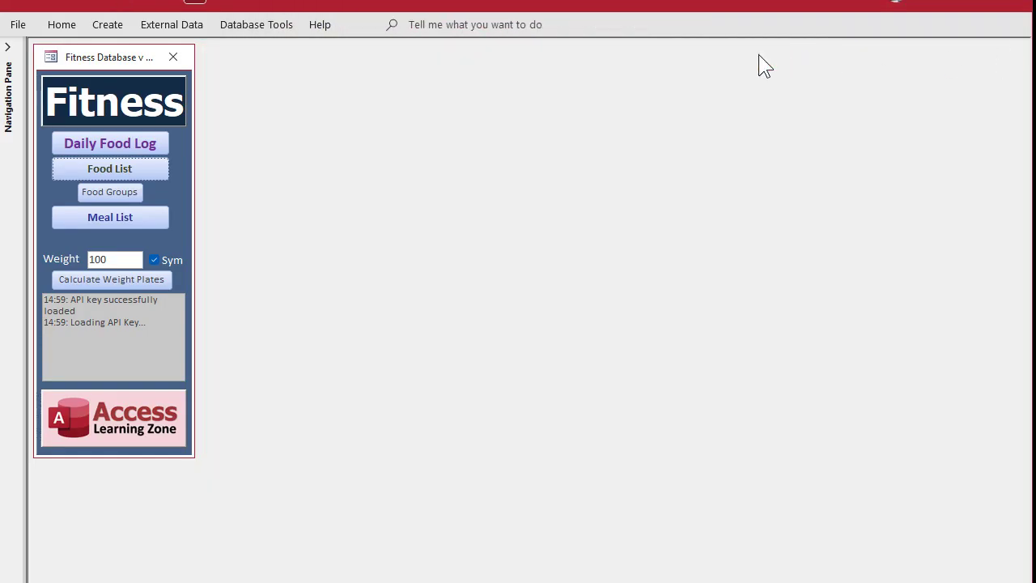
{"action": "left_click", "coordinate": [110, 142]}
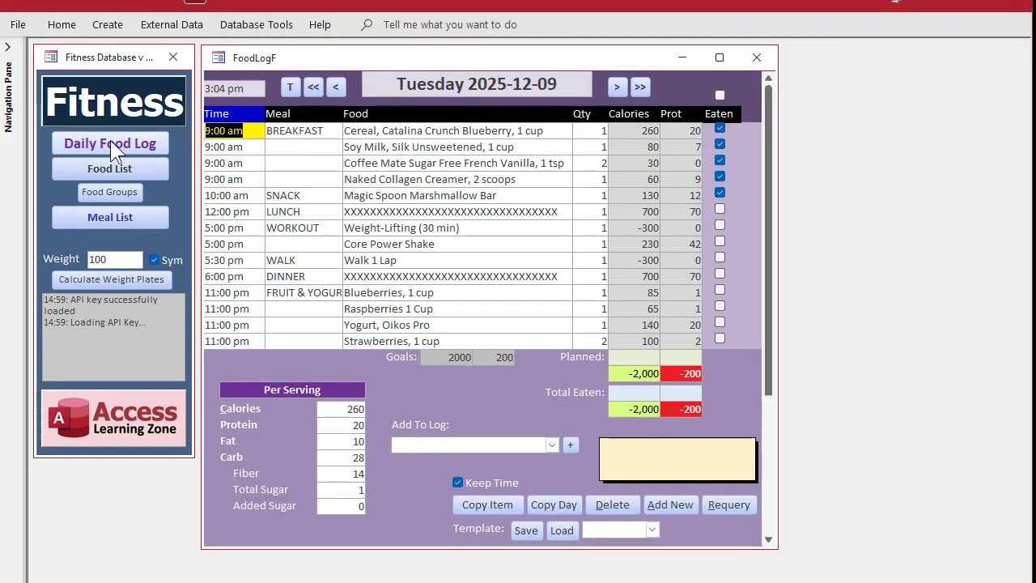
{"action": "double_click", "coordinate": [590, 290]}
{"action": "double_click", "coordinate": [590, 290]}
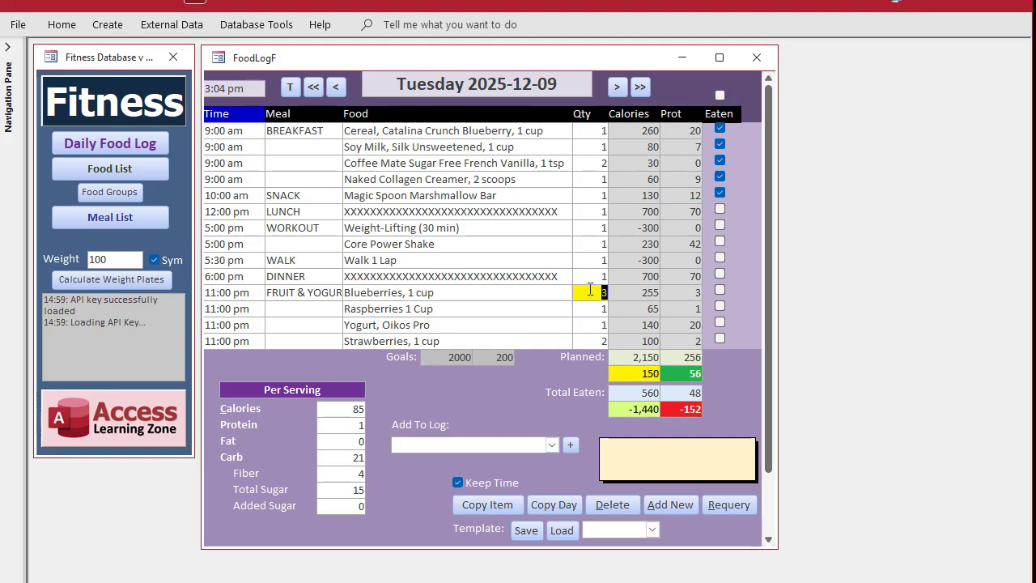
{"action": "double_click", "coordinate": [590, 290]}
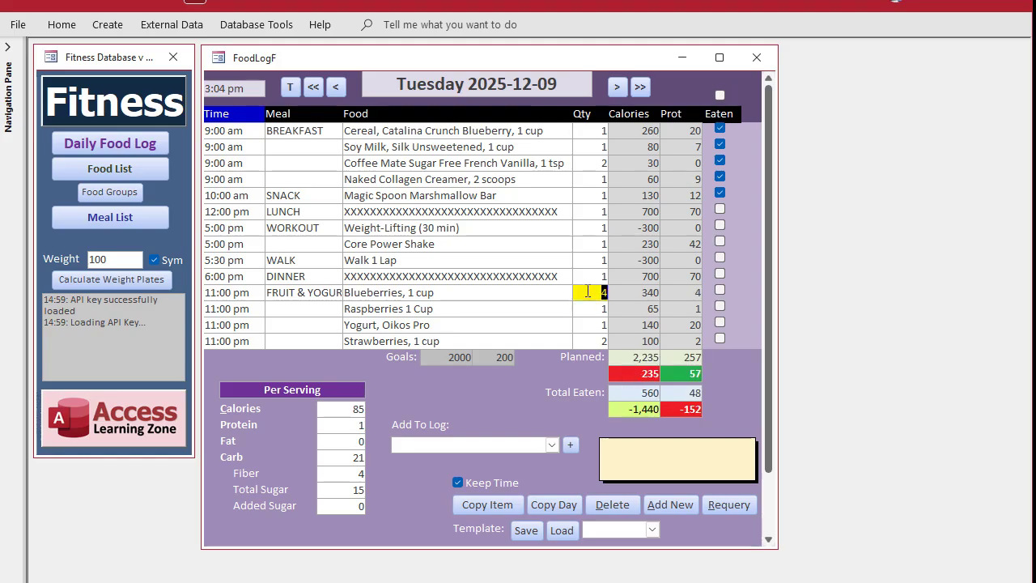
{"action": "left_click", "coordinate": [589, 305]}
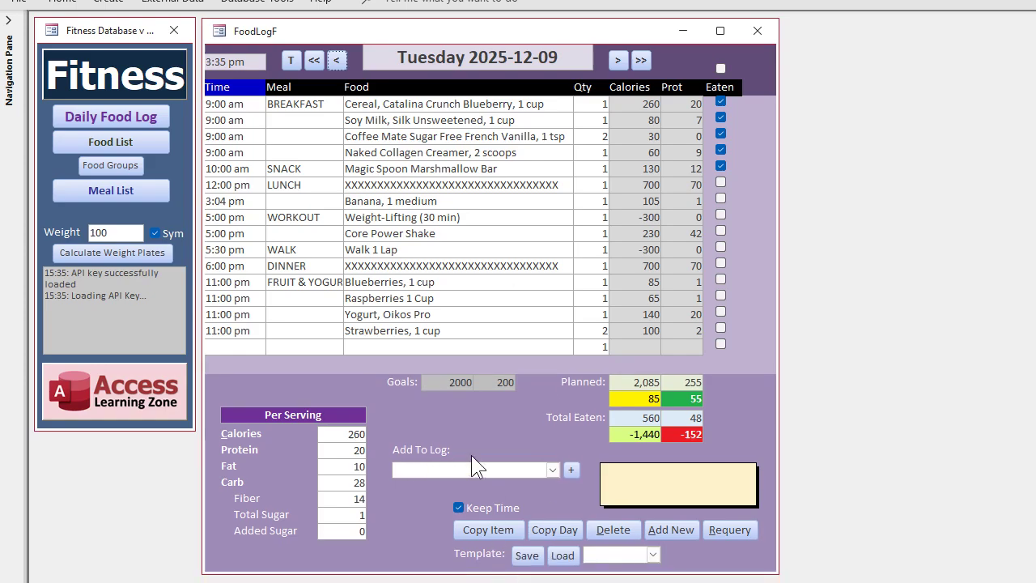
On Wednesday 2025-12-10, log grilled chicken breast, 1 oz, with quantity 4, then remove it
{"action": "left_click", "coordinate": [618, 60]}
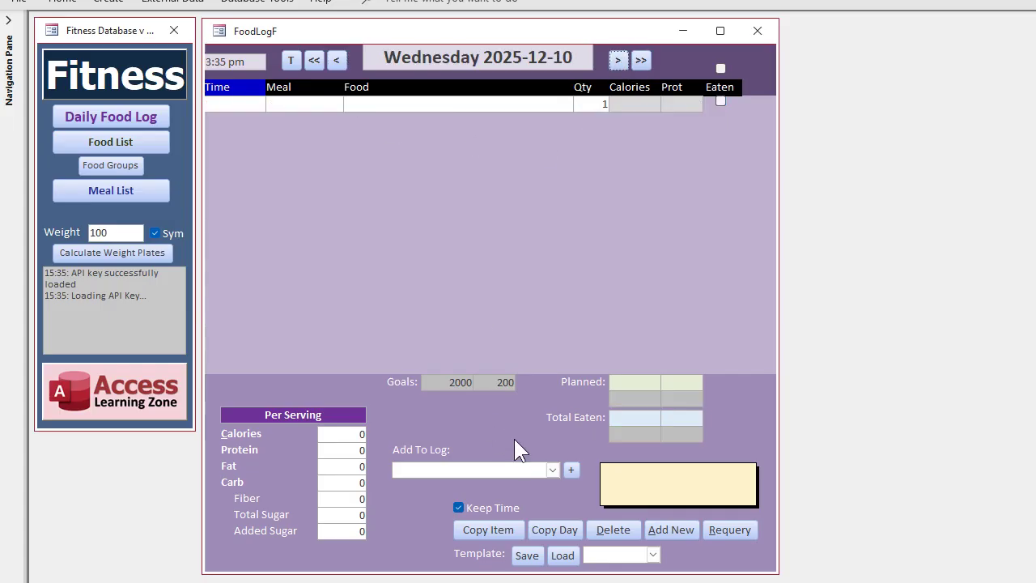
{"action": "left_click", "coordinate": [516, 468]}
{"action": "type", "text": "chick"}
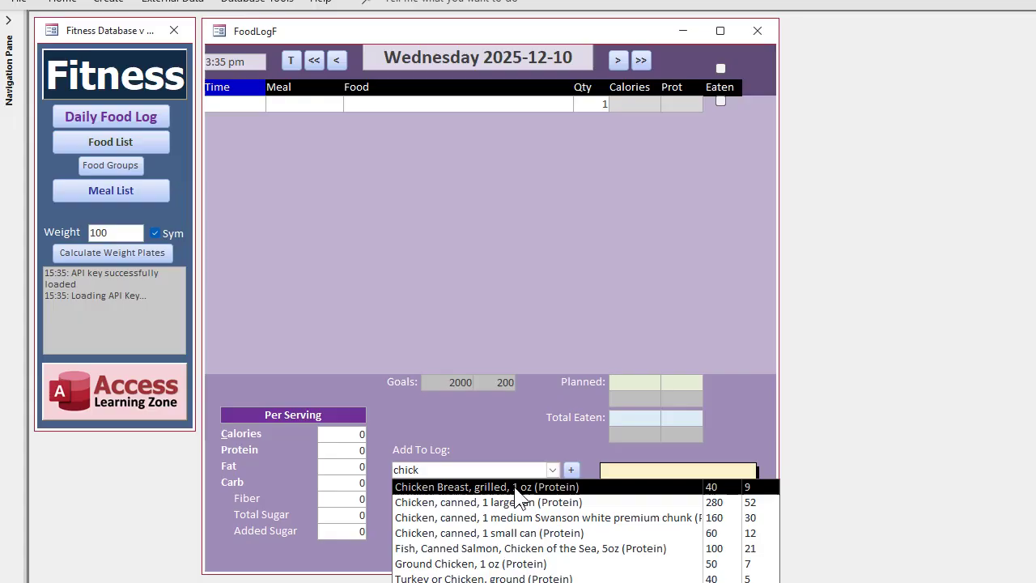
{"action": "left_click", "coordinate": [510, 486]}
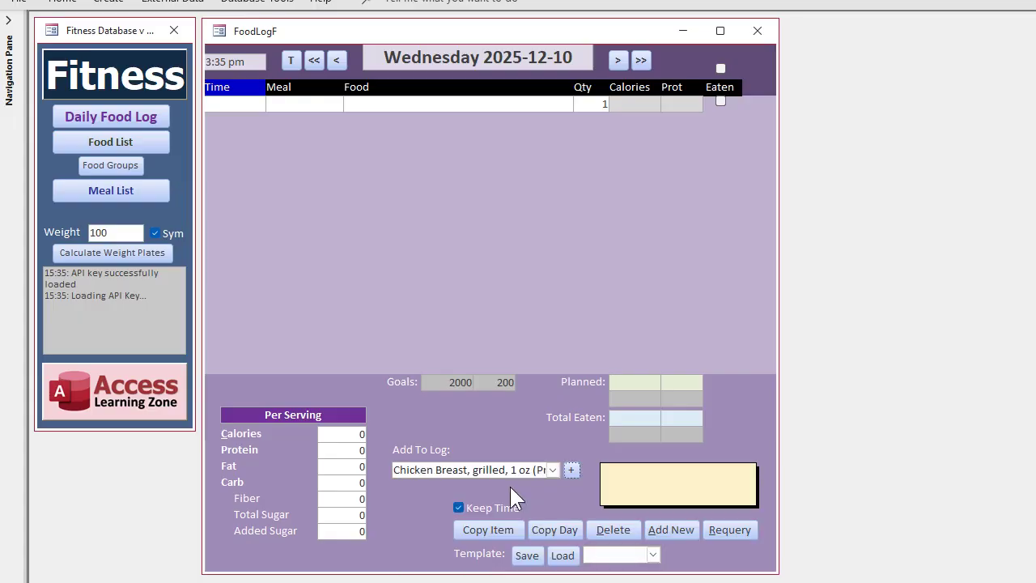
{"action": "left_click", "coordinate": [572, 469]}
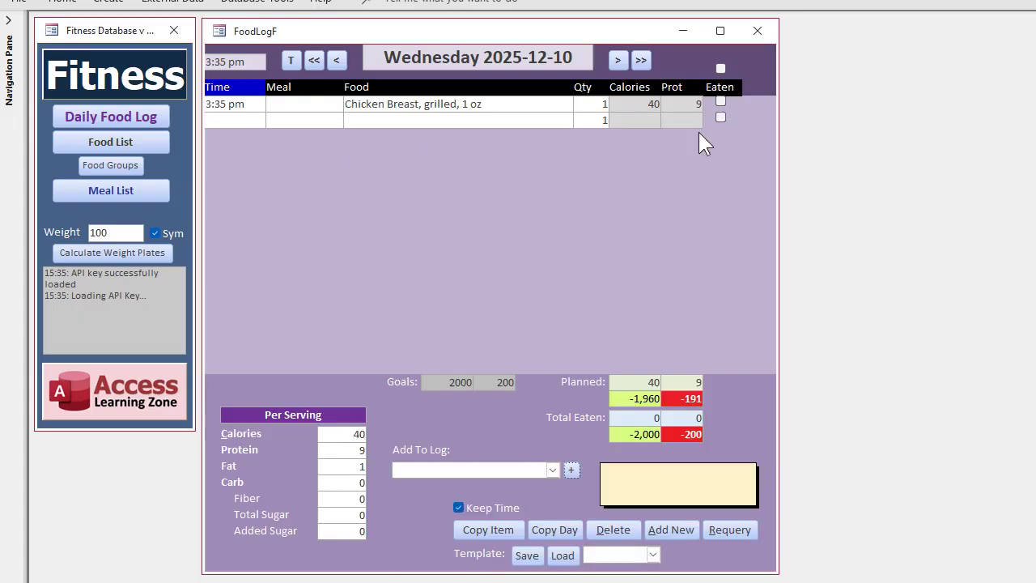
{"action": "left_click", "coordinate": [586, 101]}
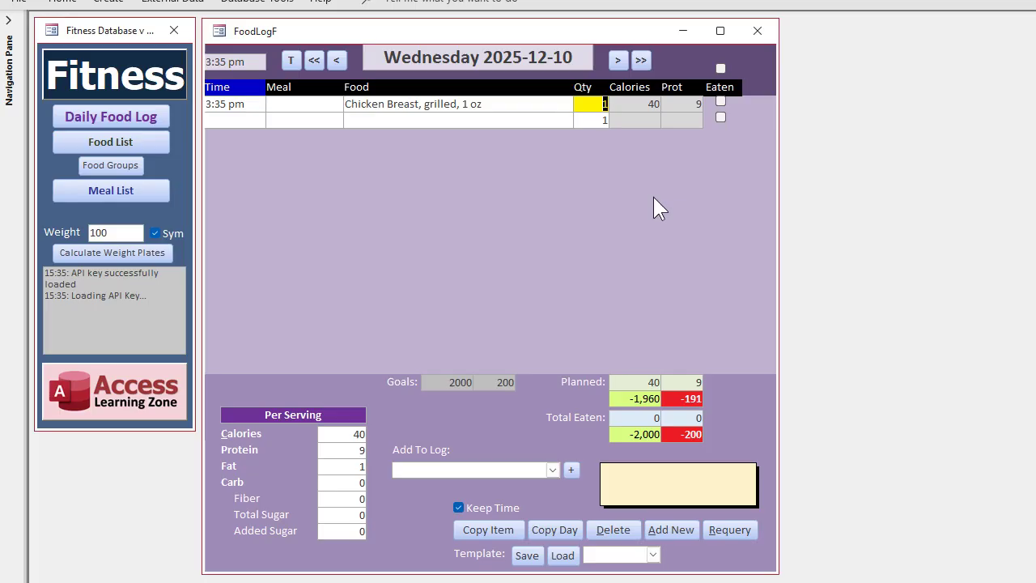
{"action": "type", "text": "4"}
{"action": "key", "text": "Tab"}
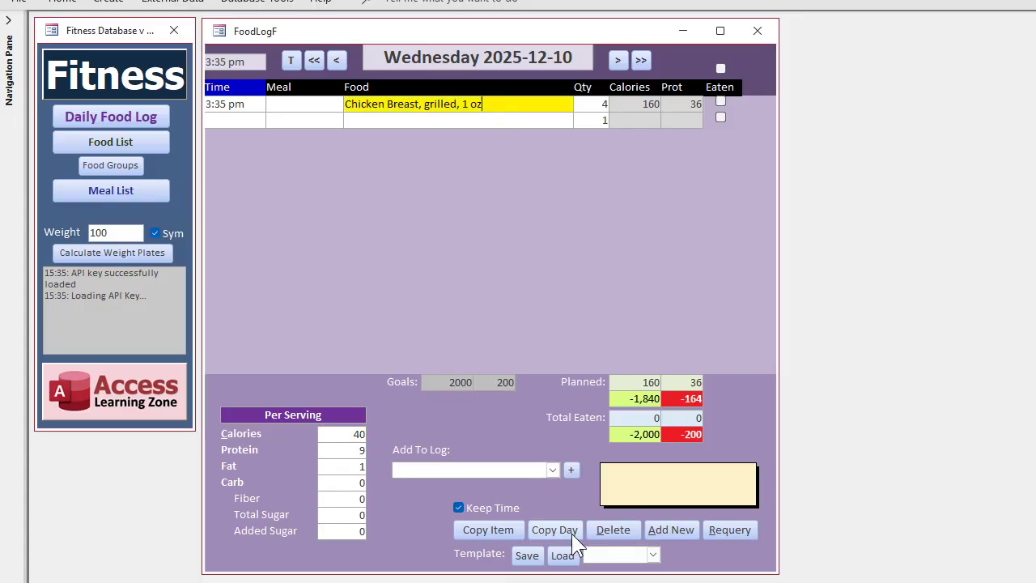
{"action": "left_click", "coordinate": [600, 529]}
Switch FoodLogF to Design View and narrow the Add To Log combo box
{"action": "right_click", "coordinate": [536, 31]}
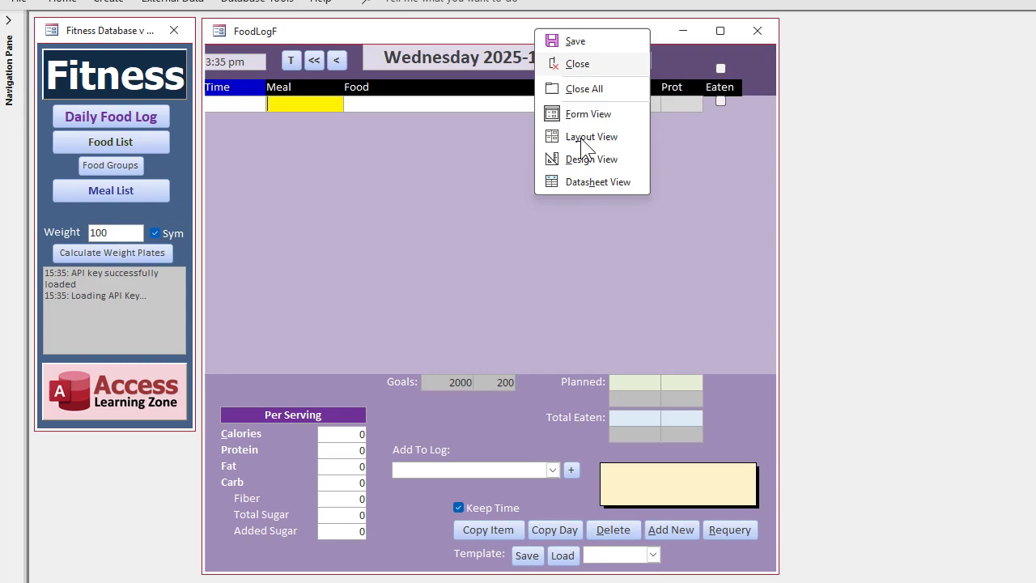
{"action": "left_click", "coordinate": [586, 160]}
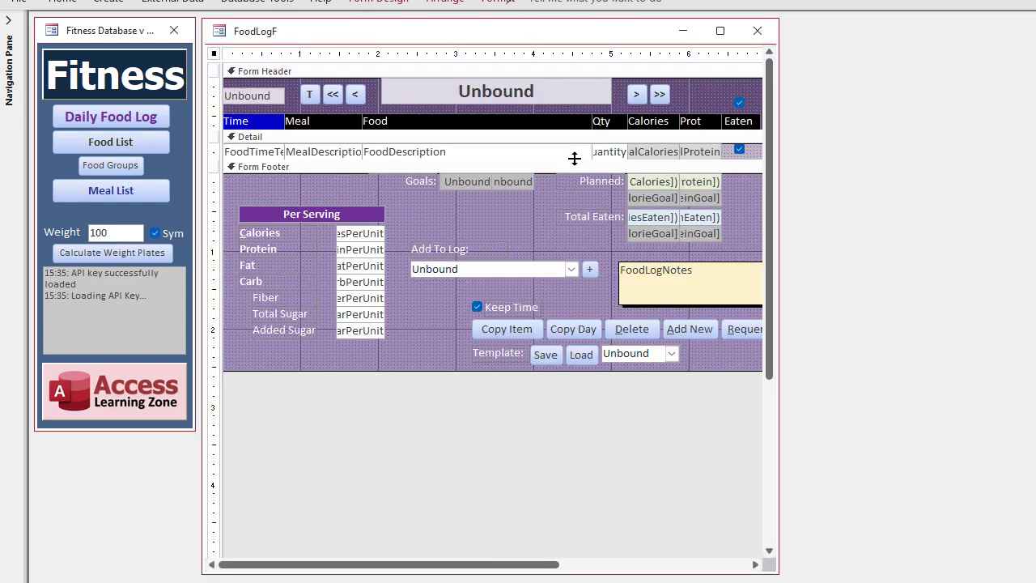
{"action": "left_click", "coordinate": [568, 272]}
{"action": "left_click_drag", "start_coordinate": [576, 268], "coordinate": [527, 268]}
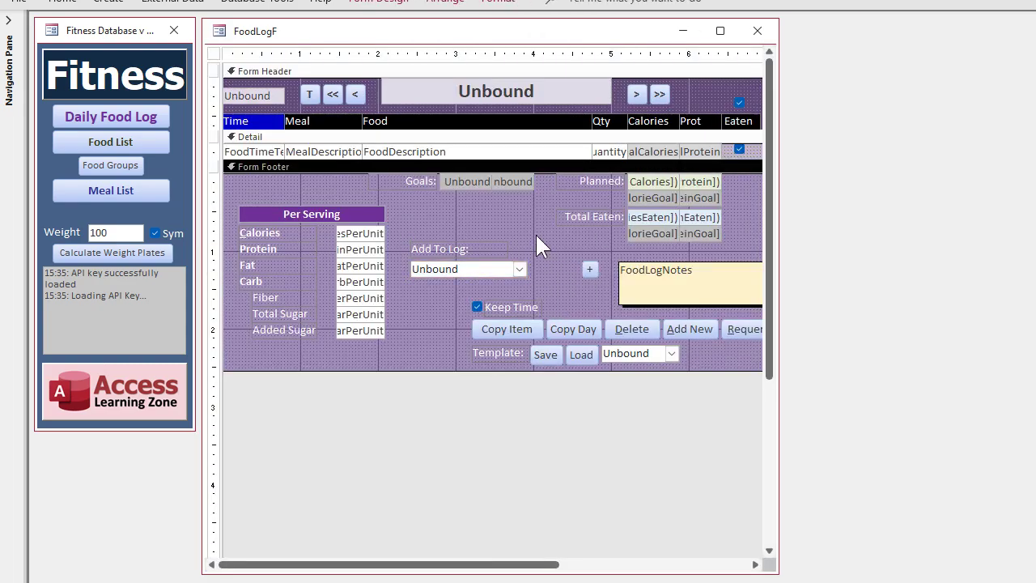
Paste a copy of the Calories text box beside Add To Log and delete its label
{"action": "left_click", "coordinate": [360, 233]}
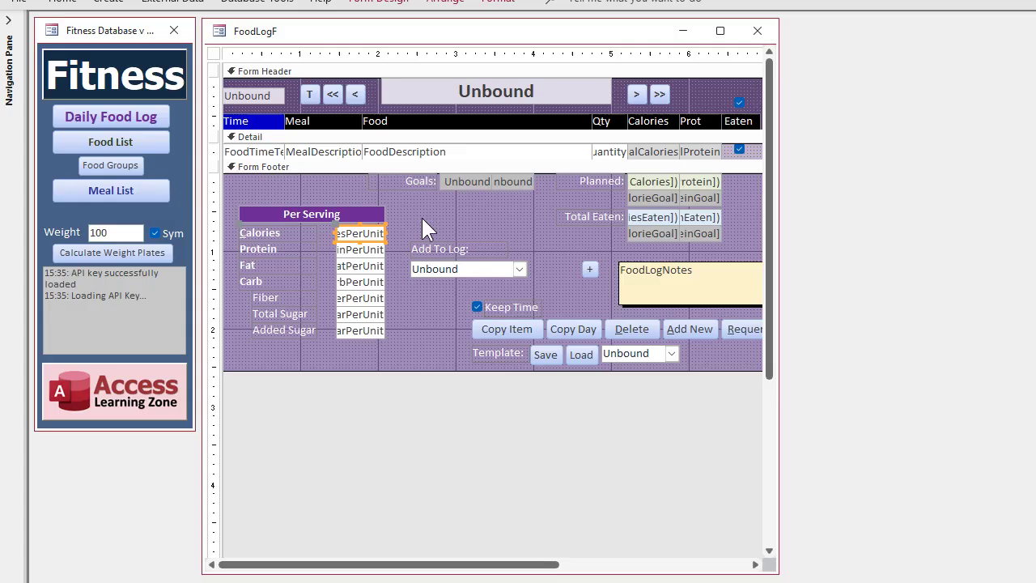
{"action": "key", "text": "ctrl+c"}
{"action": "key", "text": "ctrl+v"}
{"action": "left_click_drag", "start_coordinate": [371, 251], "coordinate": [580, 241]}
{"action": "left_click", "coordinate": [477, 247]}
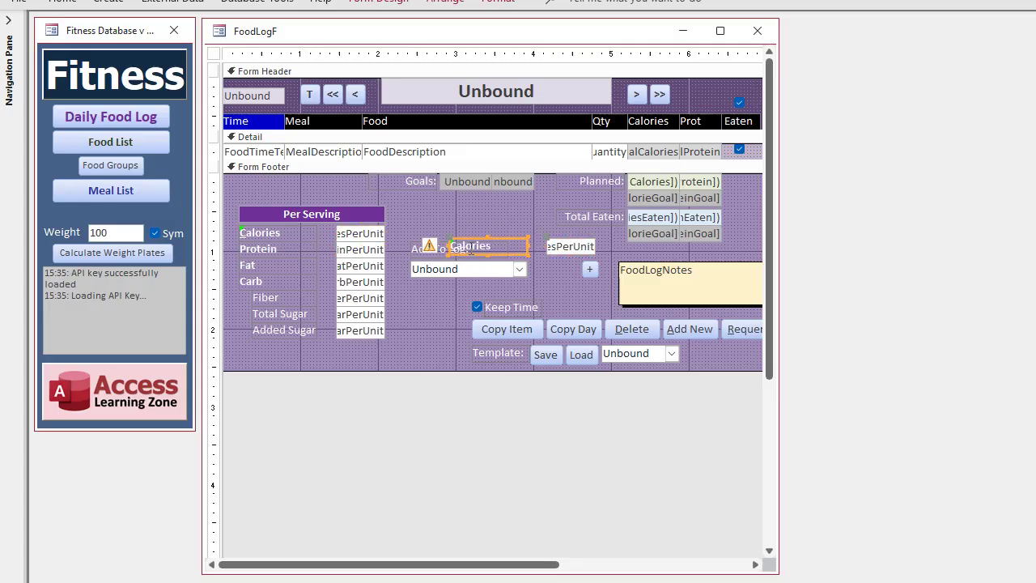
{"action": "key", "text": "Delete"}
Position and narrow the new box, then widen the combo box up to it
{"action": "left_click_drag", "start_coordinate": [571, 248], "coordinate": [552, 269]}
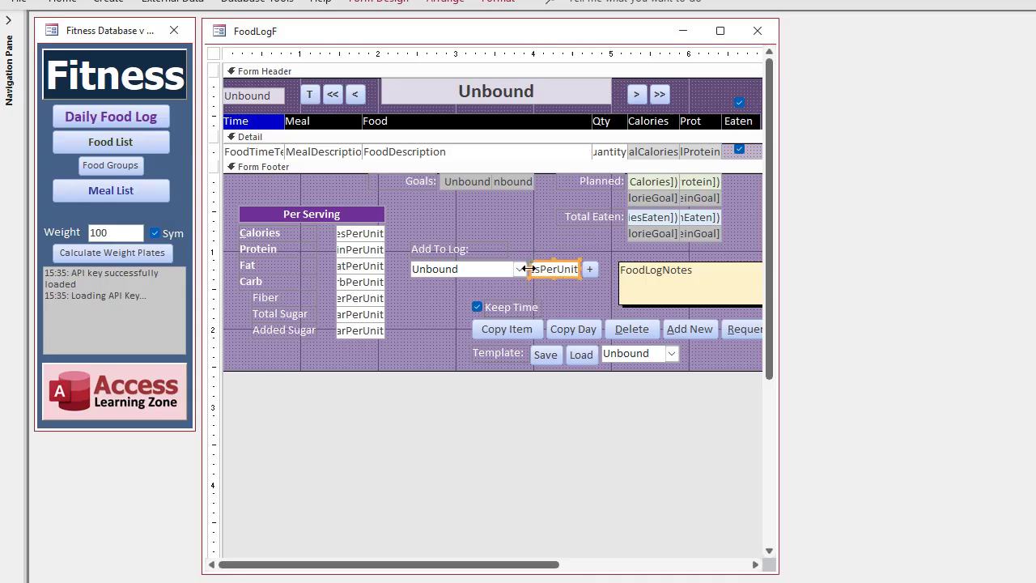
{"action": "left_click", "coordinate": [550, 270]}
{"action": "left_click", "coordinate": [552, 272]}
{"action": "left_click_drag", "start_coordinate": [552, 272], "coordinate": [556, 269]}
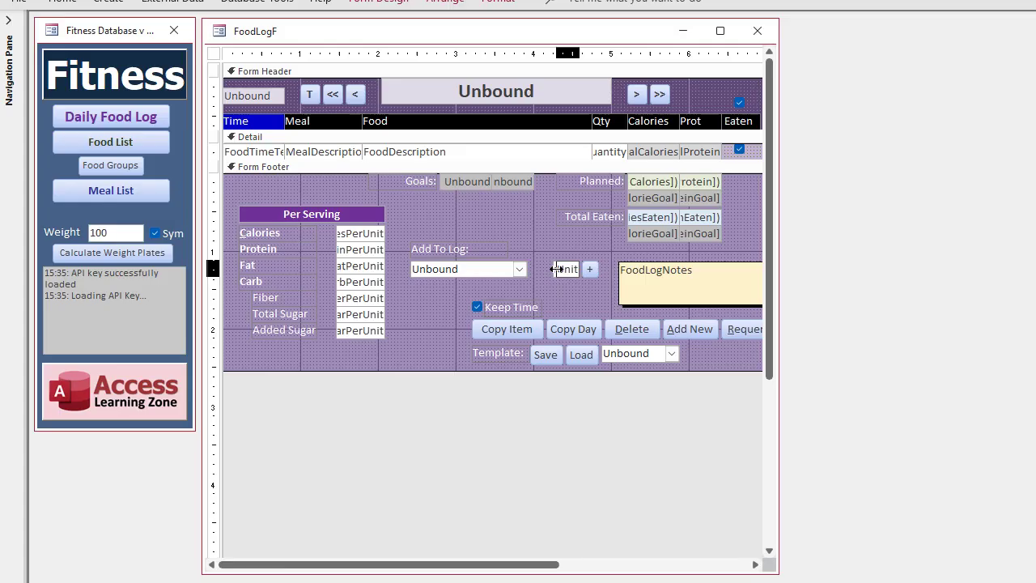
{"action": "left_click", "coordinate": [517, 269]}
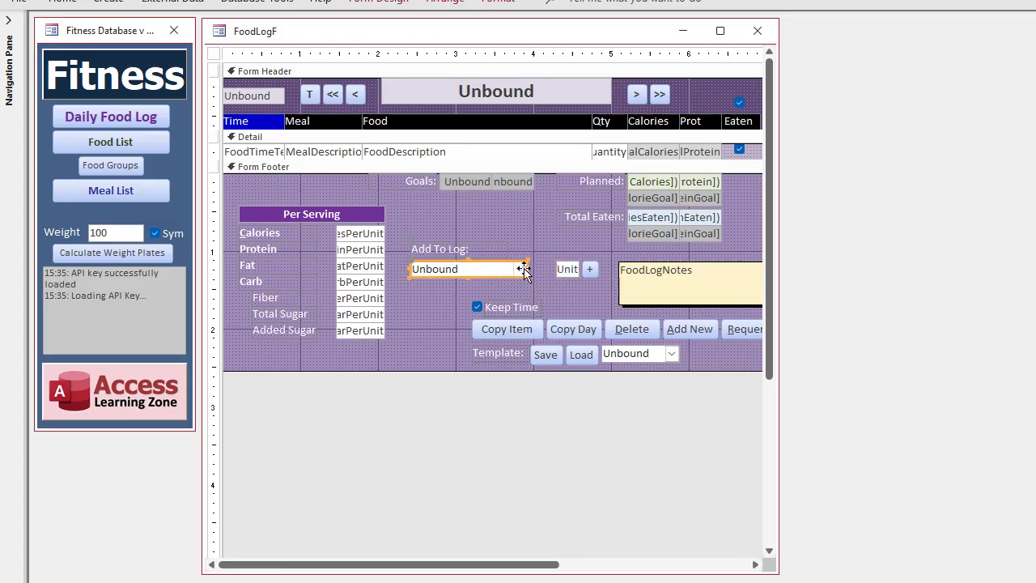
{"action": "left_click_drag", "start_coordinate": [527, 269], "coordinate": [554, 270]}
{"action": "left_click", "coordinate": [535, 229]}
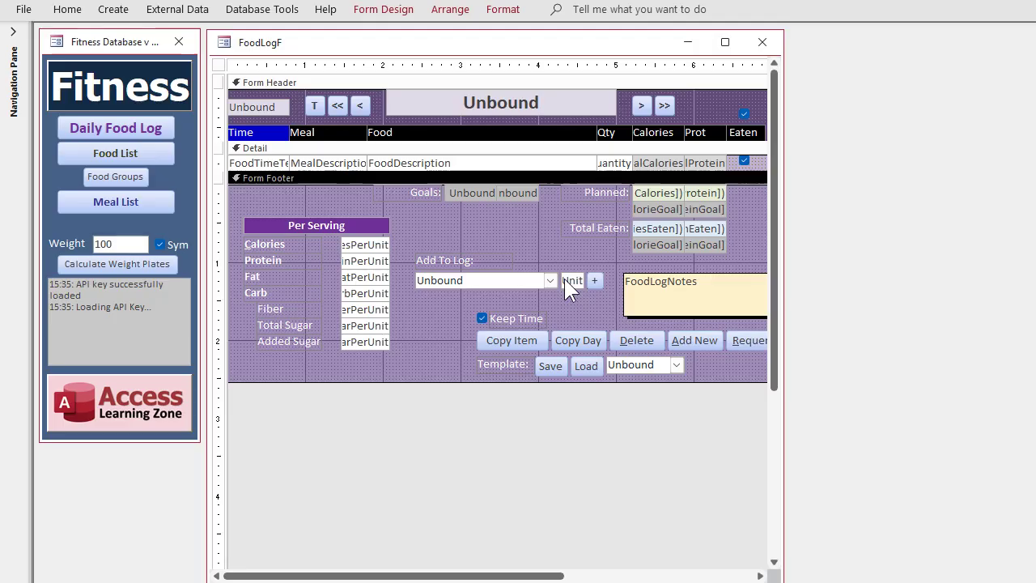
Clear the new box's After Update, name it AddQty and clear its Control Source
{"action": "double_click", "coordinate": [567, 270]}
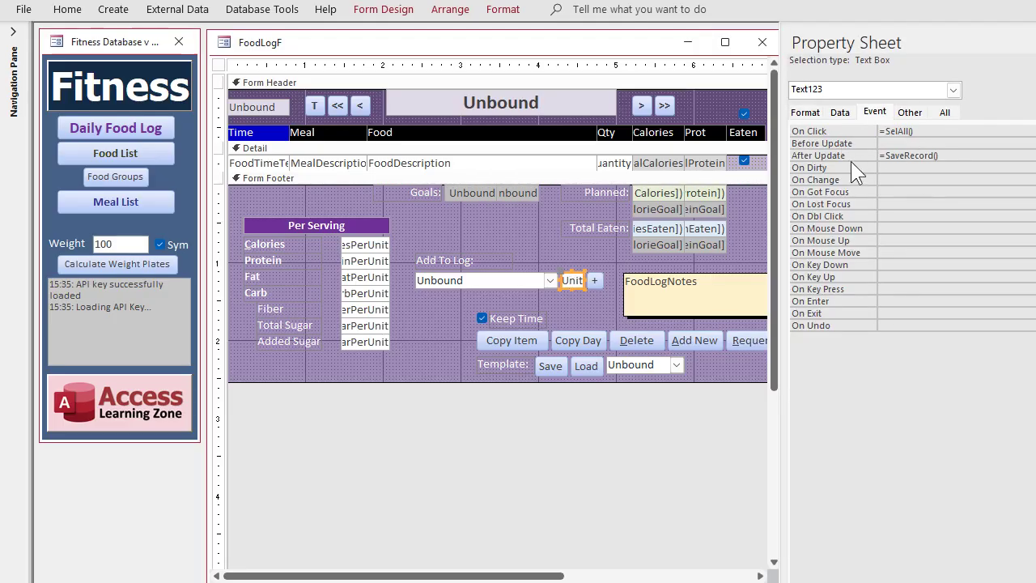
{"action": "left_click", "coordinate": [842, 157]}
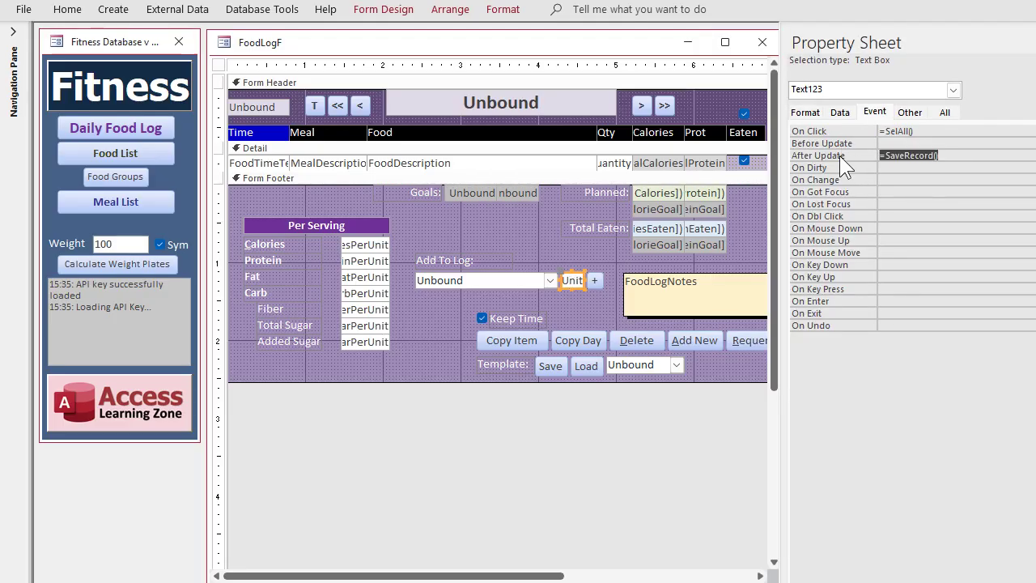
{"action": "key", "text": "Delete"}
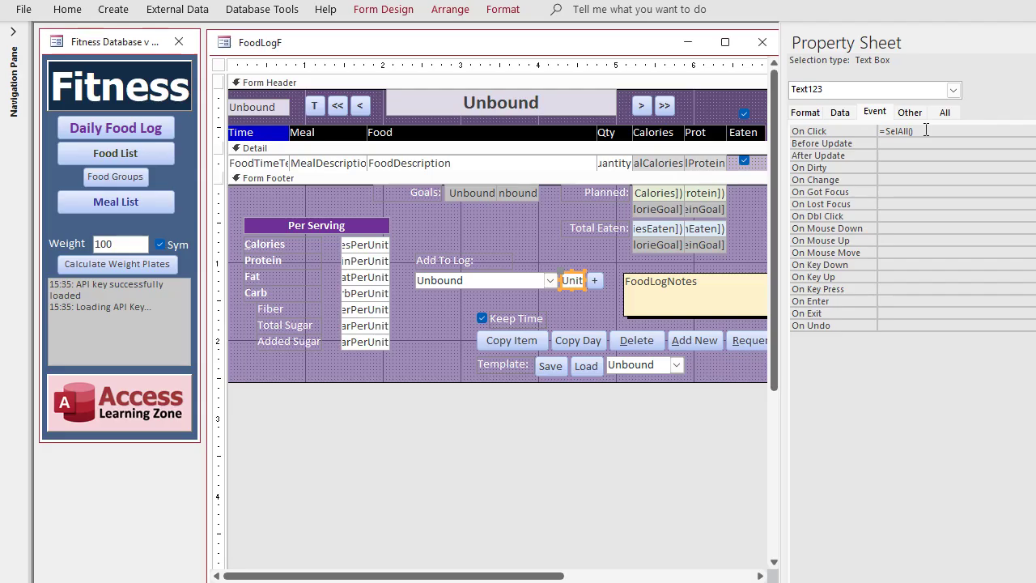
{"action": "left_click", "coordinate": [944, 113]}
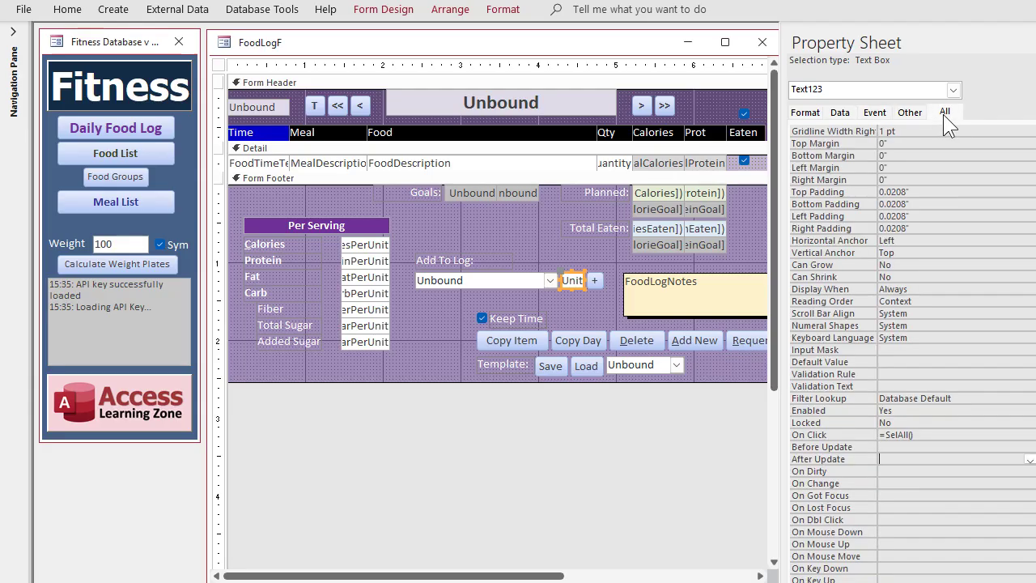
{"action": "scroll", "coordinate": [844, 324], "scroll_direction": "up", "scroll_amount": 13}
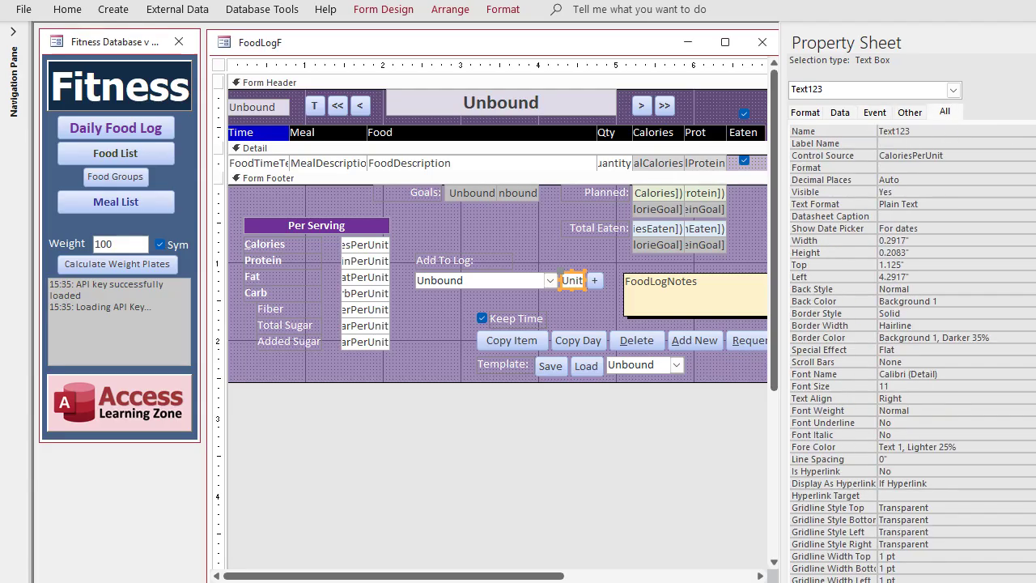
{"action": "left_click", "coordinate": [845, 129]}
{"action": "type", "text": "AddQty"}
{"action": "key", "text": "Return"}
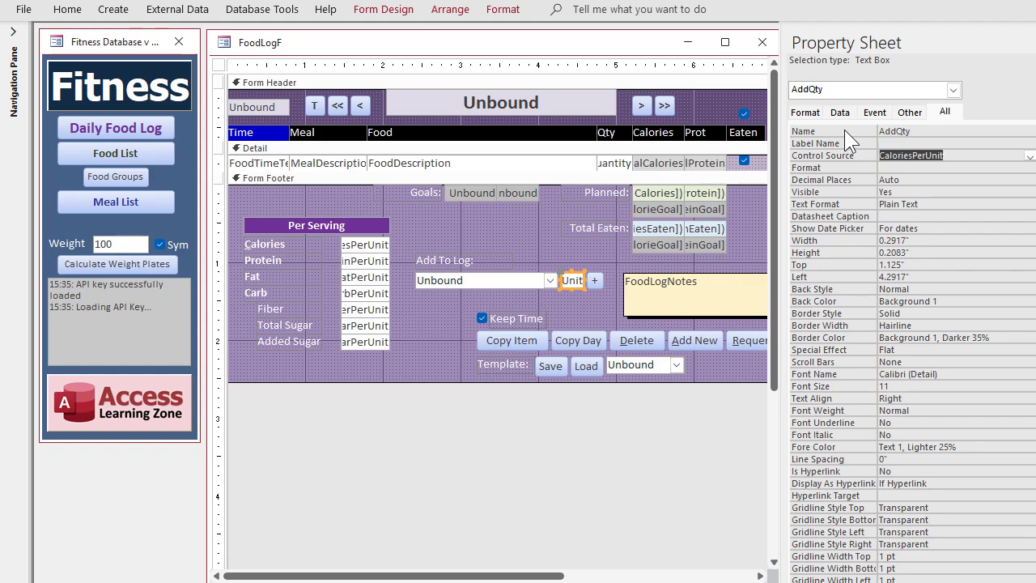
{"action": "key", "text": "Delete"}
{"action": "key", "text": "Return"}
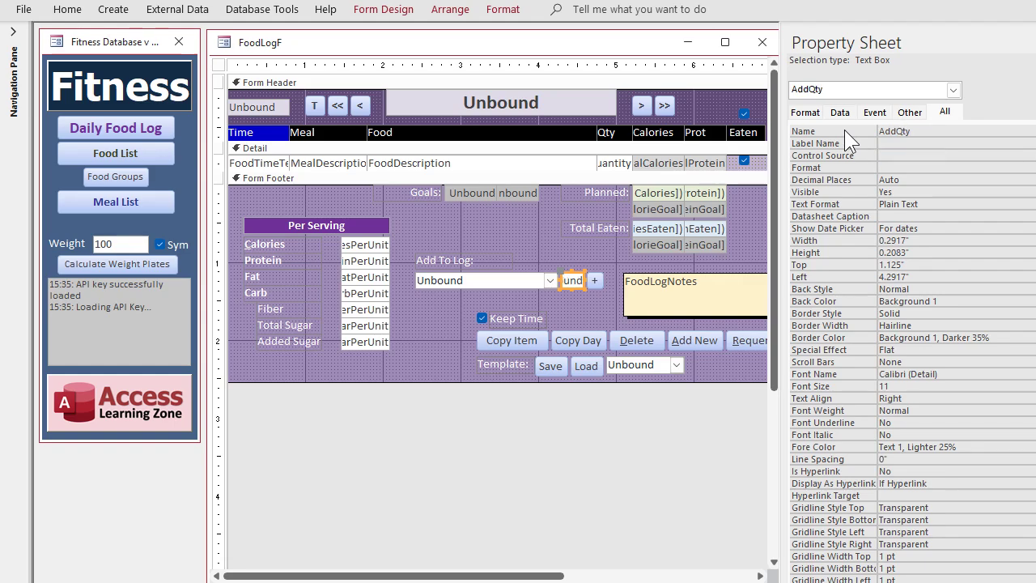
Set AddQty's Default Value to 1 and select its On Dbl Click event
{"action": "left_click", "coordinate": [841, 115]}
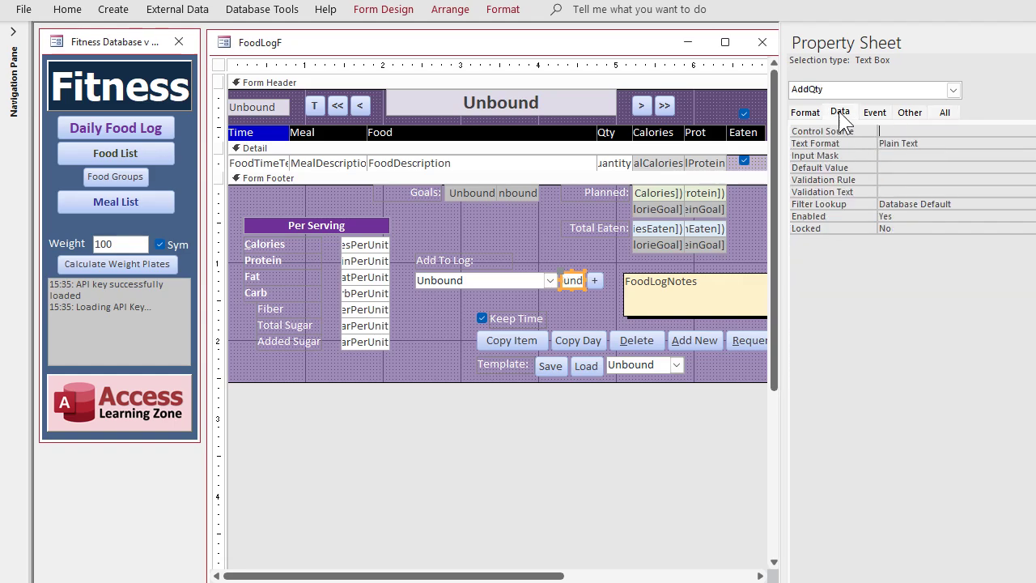
{"action": "left_click", "coordinate": [899, 168]}
{"action": "type", "text": "1"}
{"action": "key", "text": "Return"}
{"action": "left_click", "coordinate": [875, 113]}
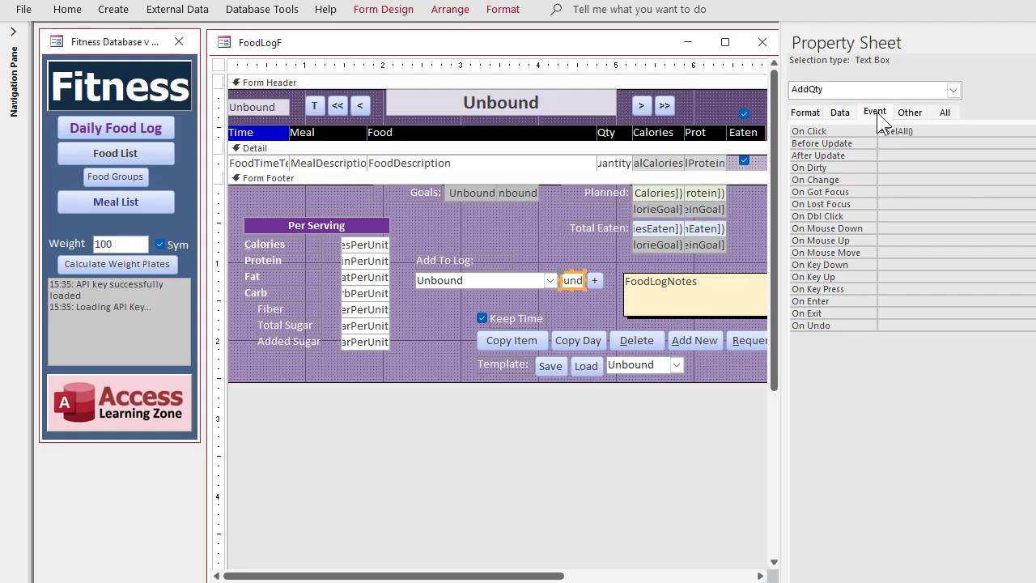
{"action": "left_click", "coordinate": [905, 216]}
Create AddQty's double-click procedure containing 'AddQty = AddQty + 1'
{"action": "key", "text": "ctrl+F2"}
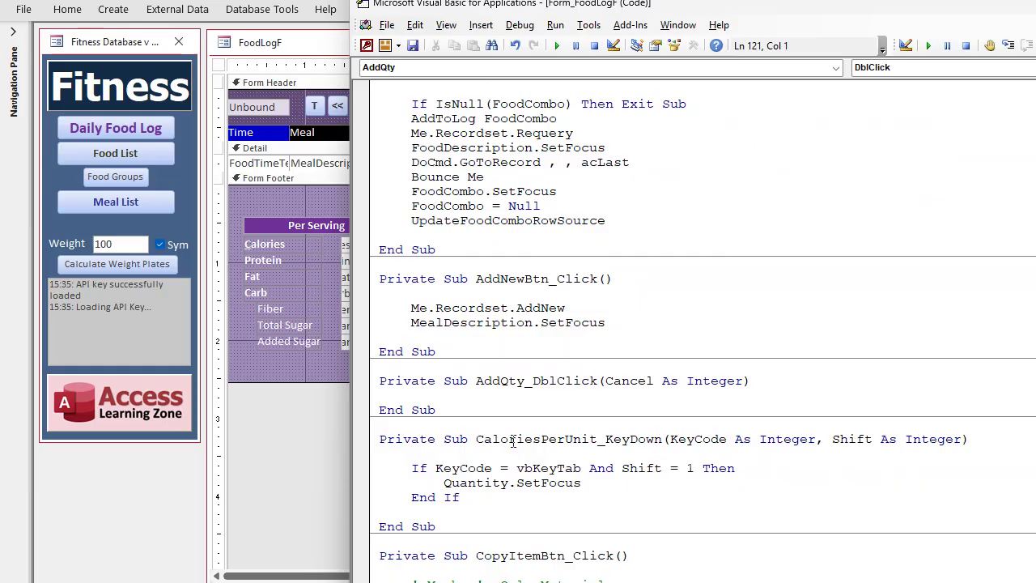
{"action": "key", "text": "Return"}
{"action": "key", "text": "Tab"}
{"action": "type", "text": "addqty"}
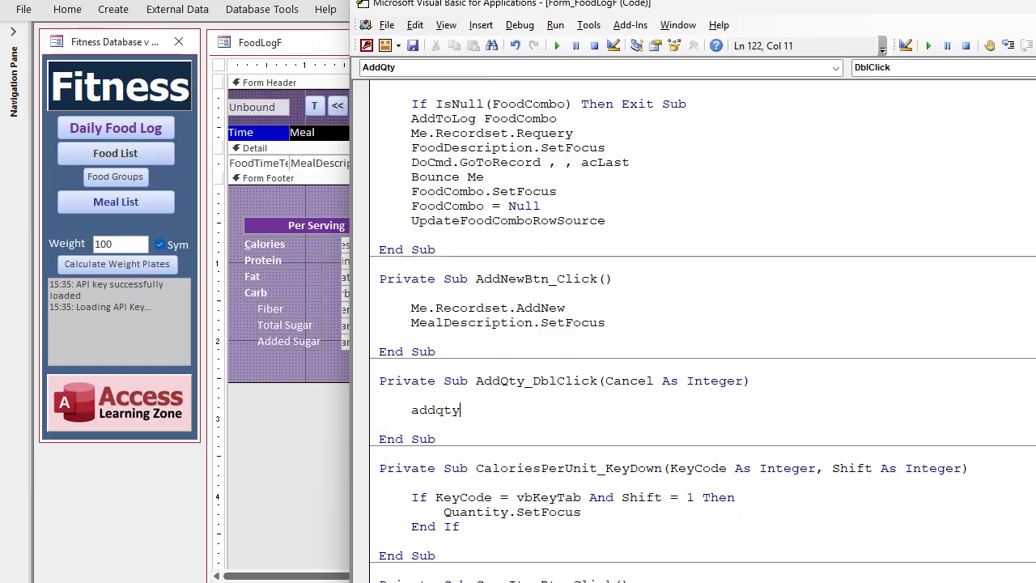
{"action": "type", "text": " = addqty + 1"}
{"action": "key", "text": "Return"}
{"action": "key", "text": "alt+F11"}
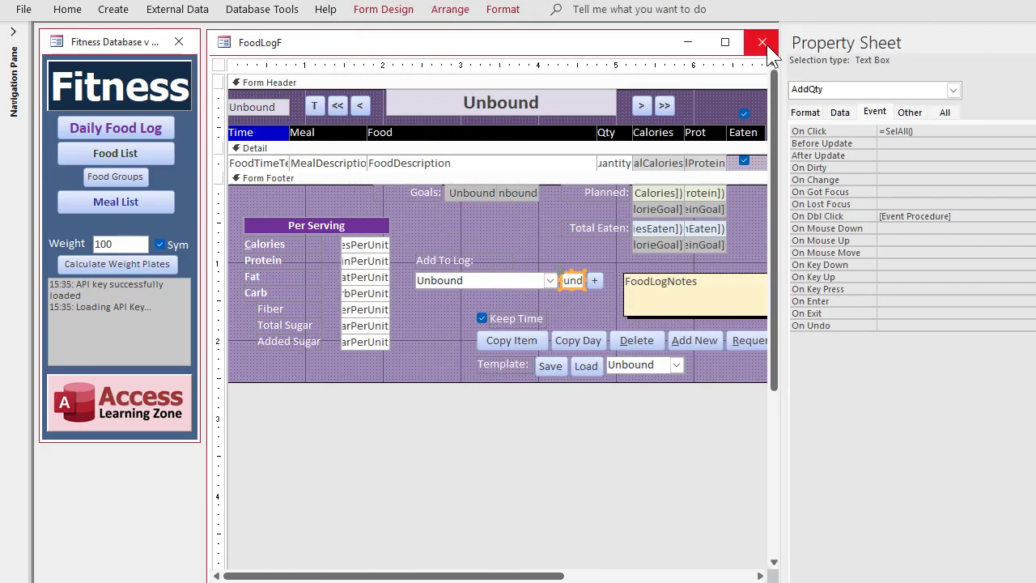
Close the design, reopen the daily food log and enter 7 in the AddQty box
{"action": "left_click", "coordinate": [763, 39]}
{"action": "left_click", "coordinate": [124, 127]}
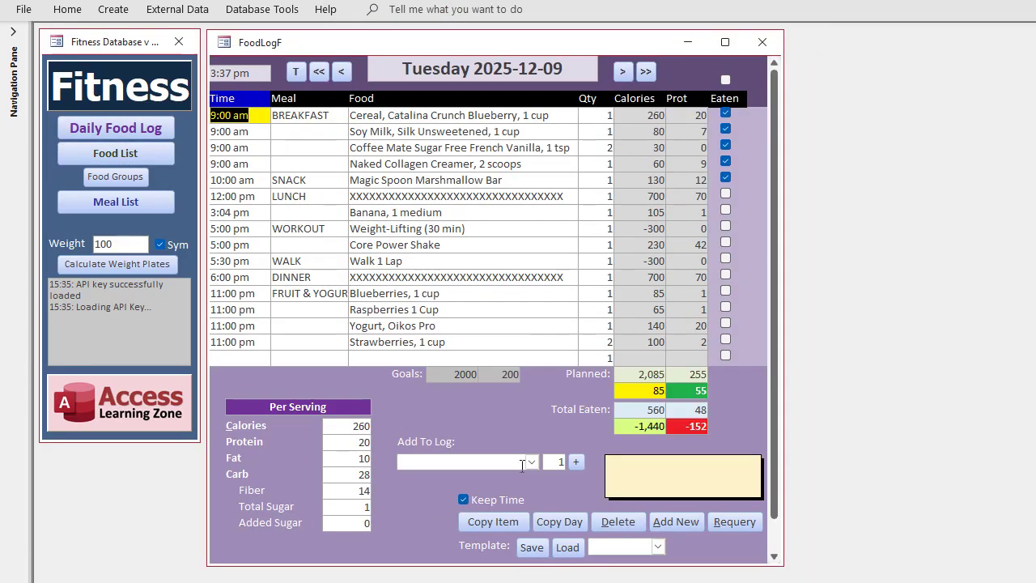
{"action": "left_click", "coordinate": [549, 461]}
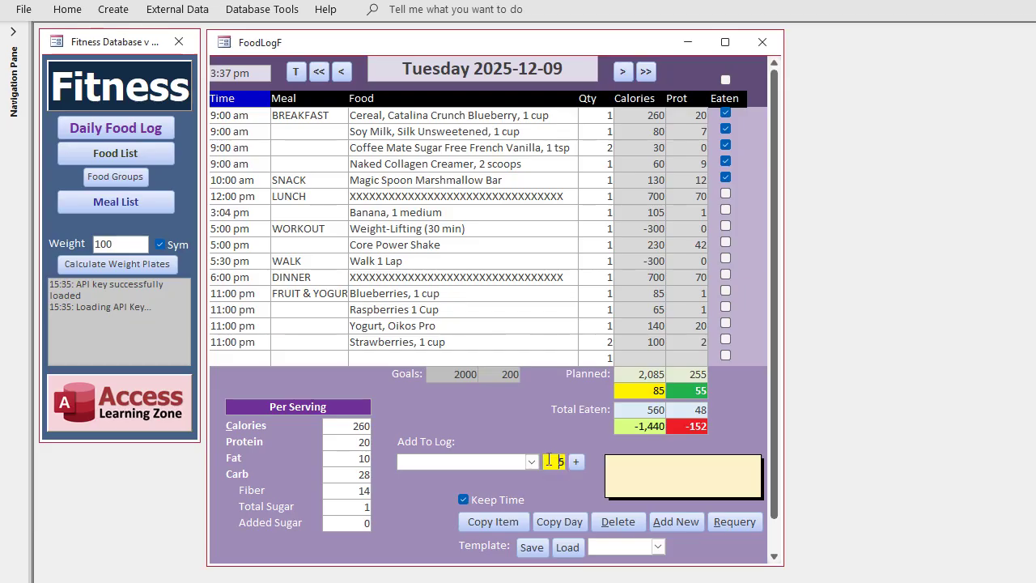
{"action": "type", "text": "7"}
In Design View, open the + button's click code with its AddToLog FoodCombo call
{"action": "right_click", "coordinate": [554, 39]}
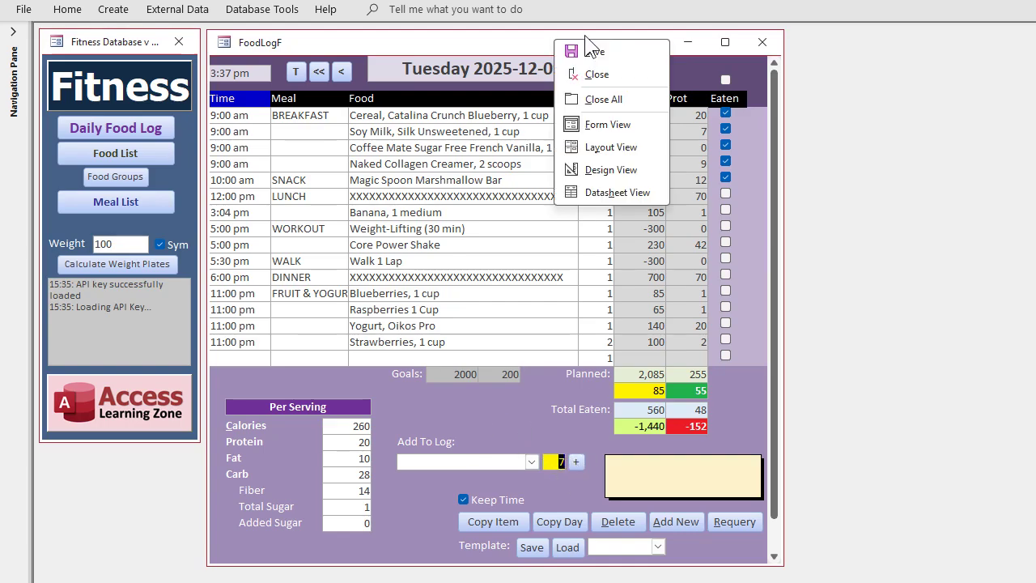
{"action": "left_click", "coordinate": [632, 170]}
{"action": "right_click", "coordinate": [595, 281]}
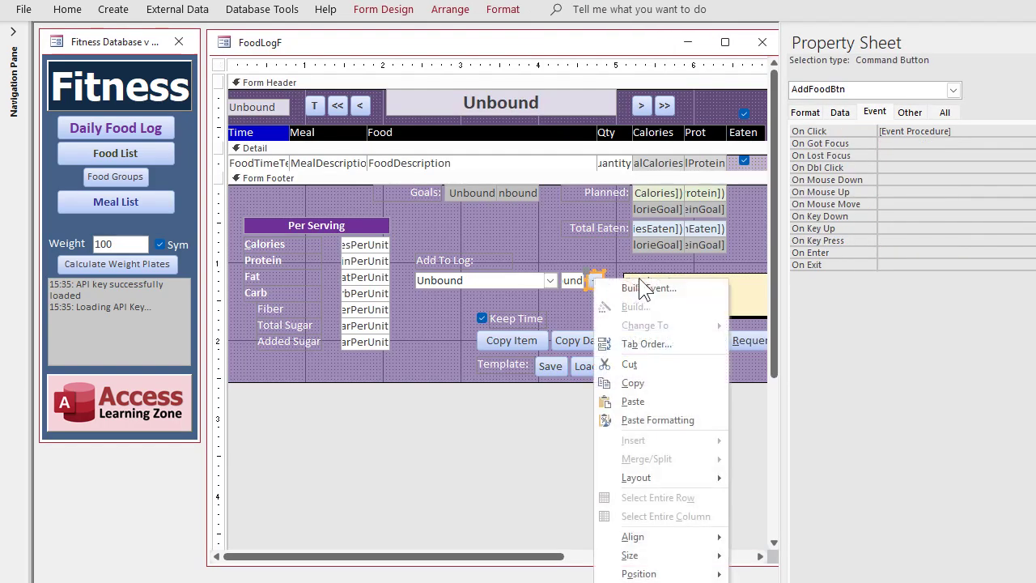
{"action": "left_click", "coordinate": [648, 284]}
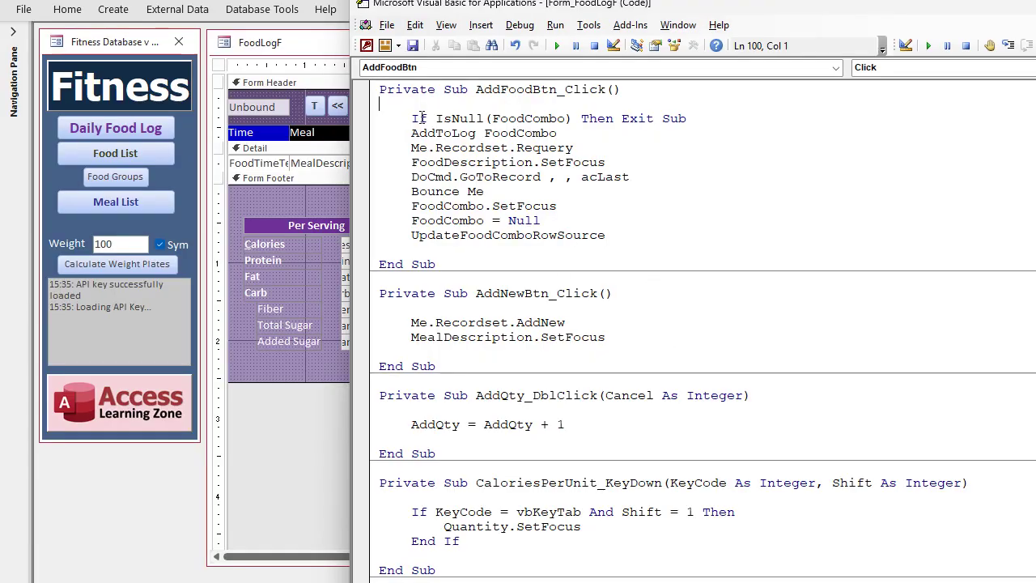
{"action": "double_click", "coordinate": [445, 135]}
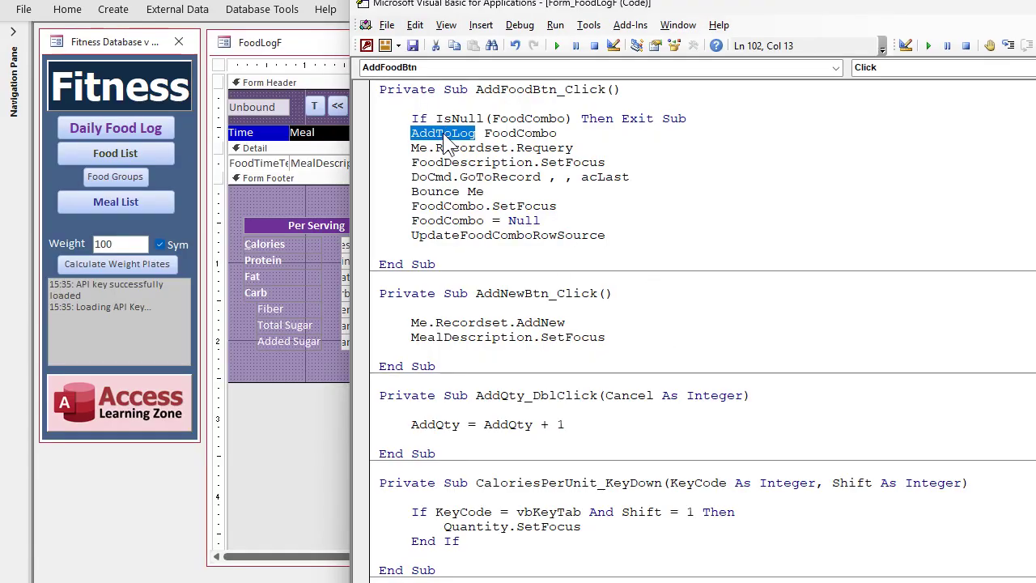
{"action": "double_click", "coordinate": [527, 135]}
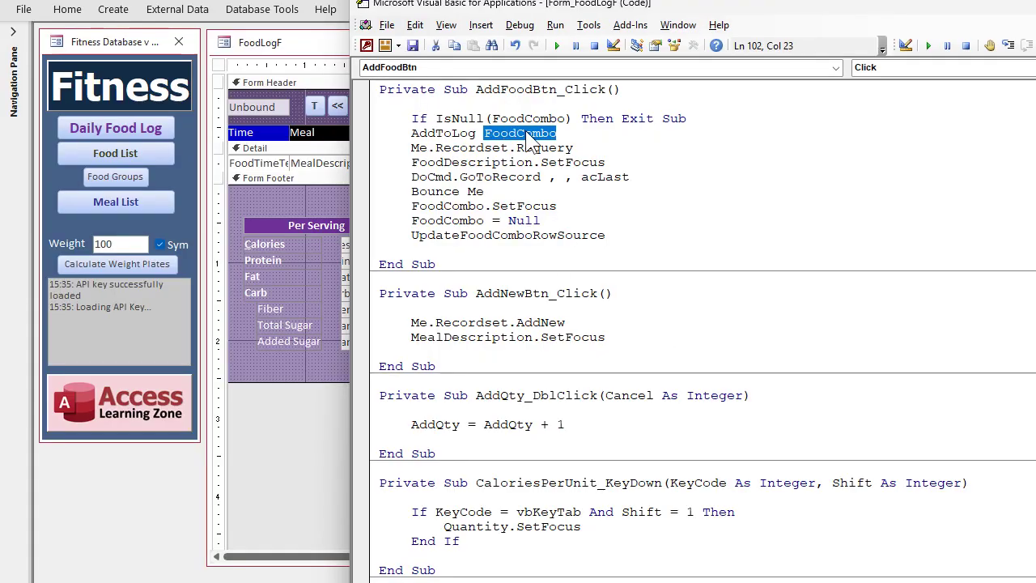
Jump to the AddToLog definition and bring up options for its AddFoodItemToLog call
{"action": "right_click", "coordinate": [441, 134]}
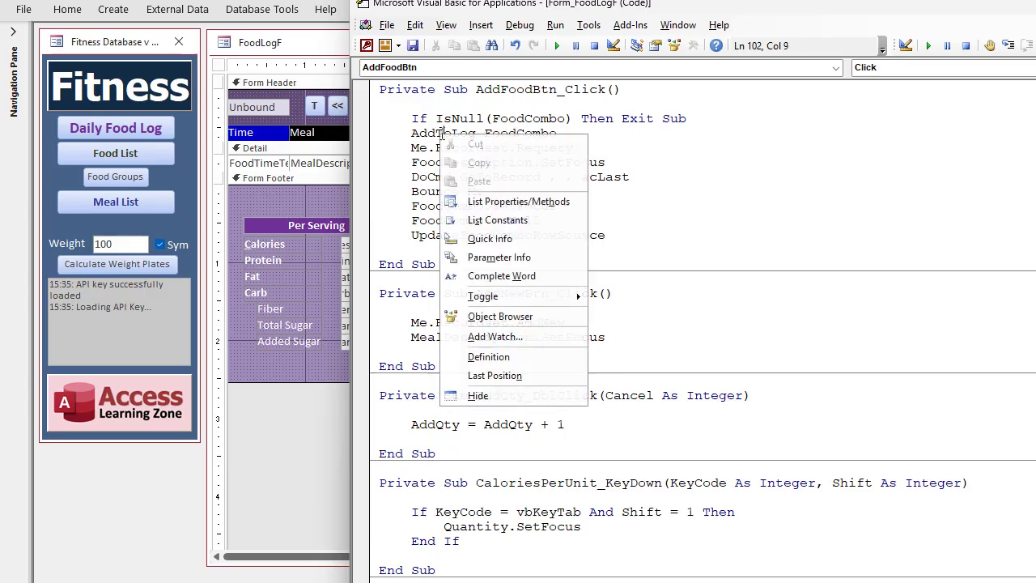
{"action": "left_click", "coordinate": [507, 349]}
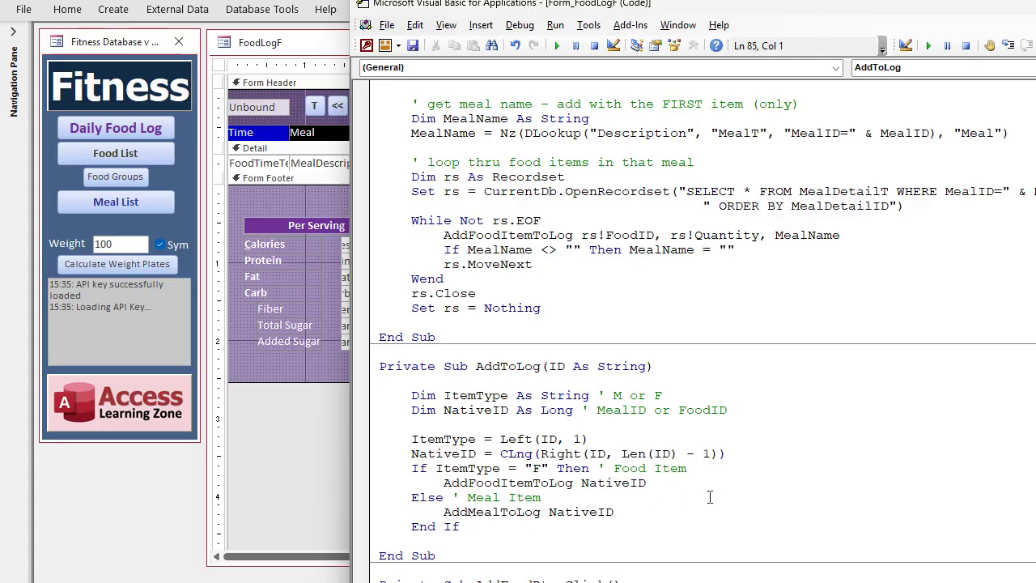
{"action": "left_click", "coordinate": [463, 482]}
{"action": "right_click", "coordinate": [529, 482]}
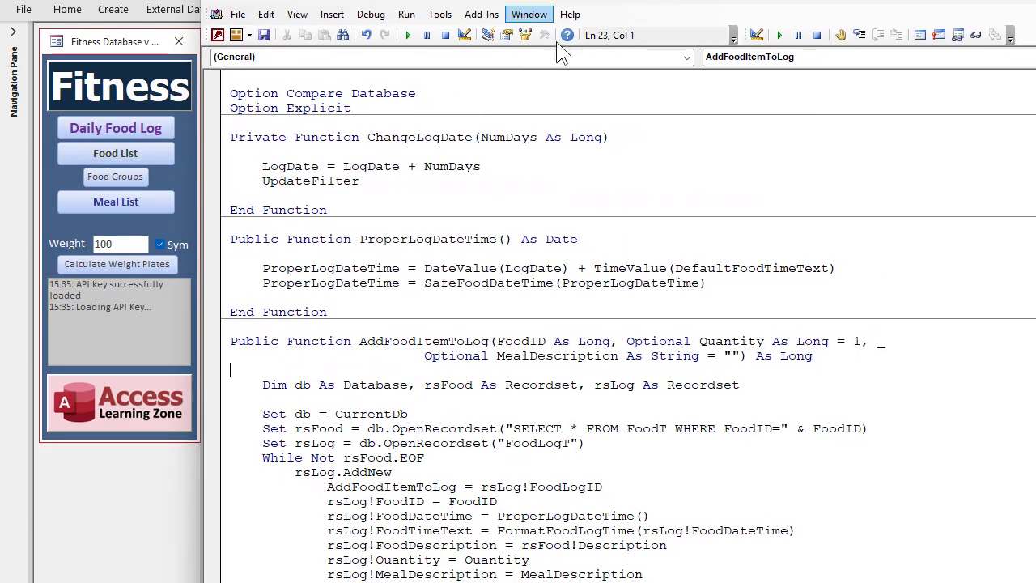
Append ', AddQty' to the AddFoodItemToLog call in AddToLog
{"action": "double_click", "coordinate": [731, 341]}
{"action": "scroll", "coordinate": [673, 458], "scroll_direction": "down", "scroll_amount": 2}
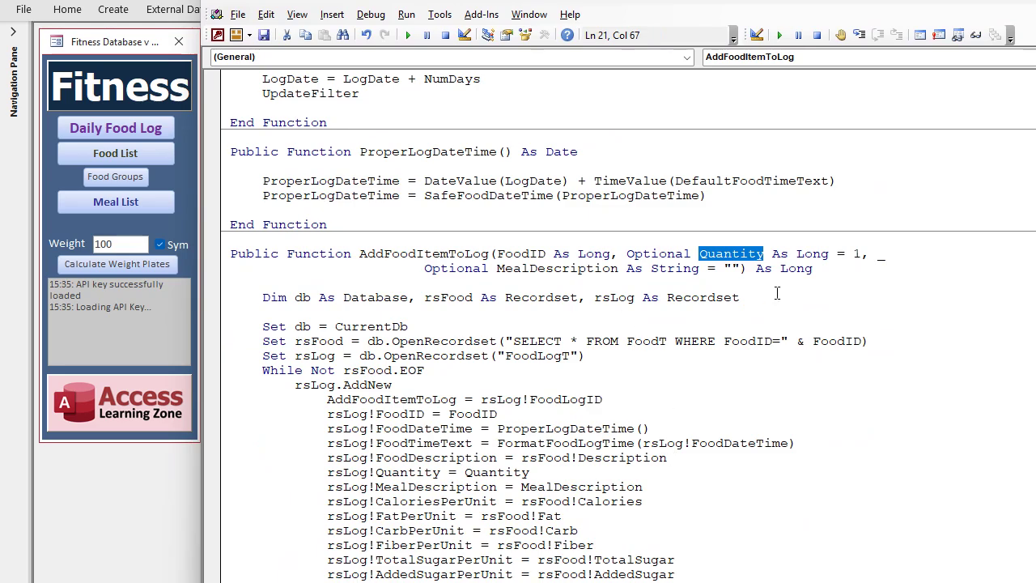
{"action": "left_click", "coordinate": [807, 337]}
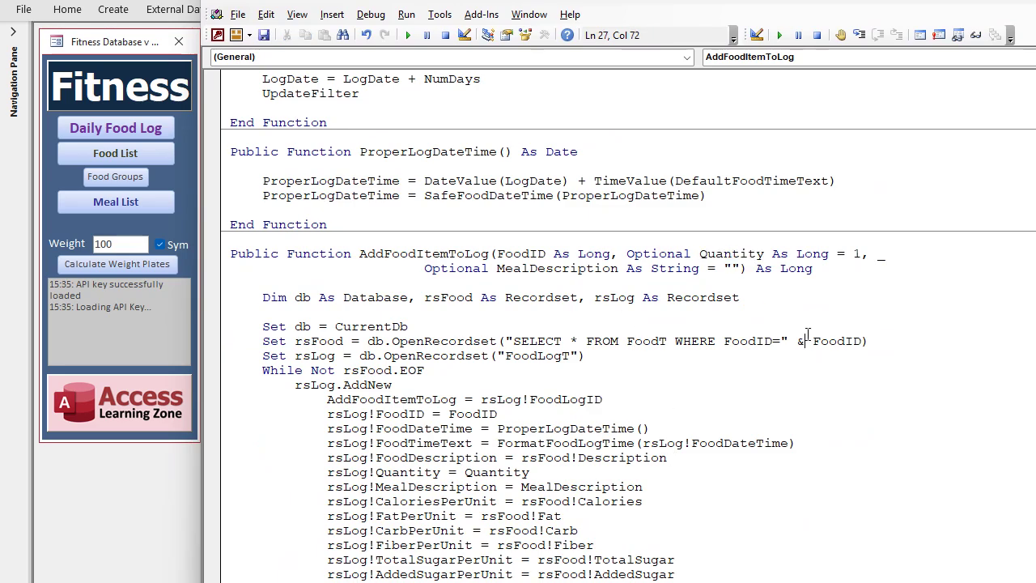
{"action": "key", "text": "ctrl+shift+F2"}
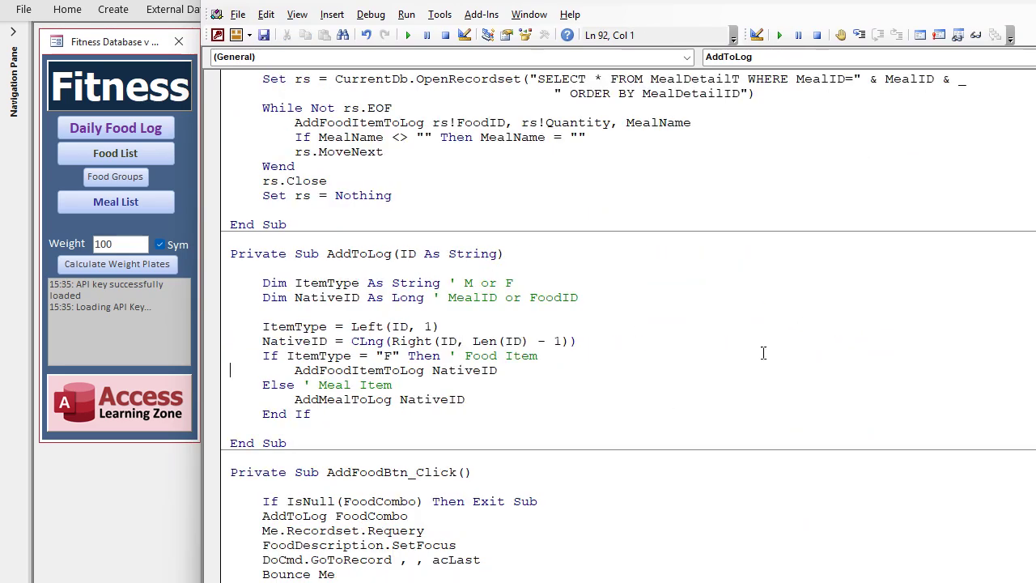
{"action": "left_click", "coordinate": [543, 371]}
{"action": "type", "text": ", addqty"}
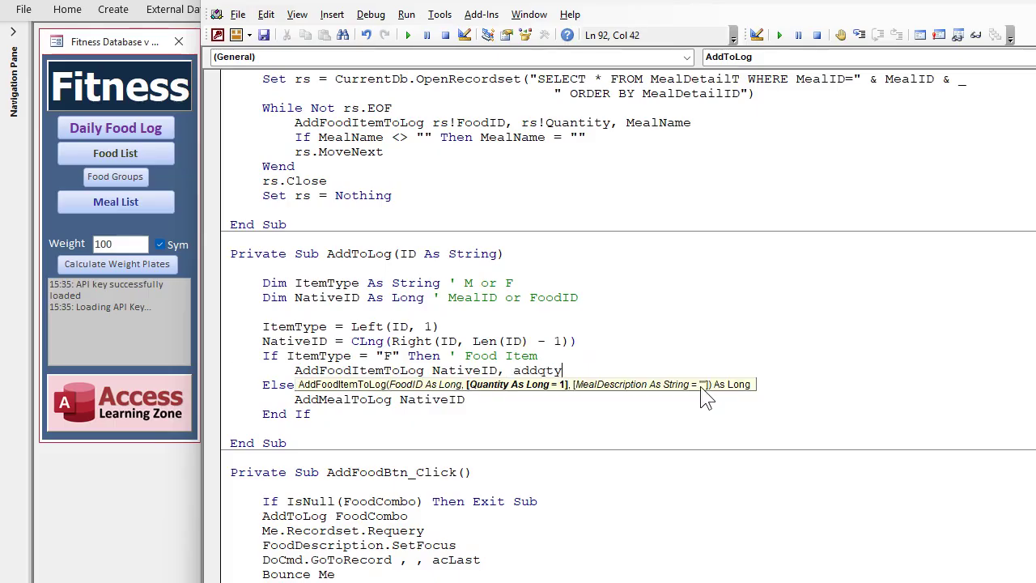
{"action": "left_click_drag", "start_coordinate": [777, 1], "coordinate": [778, 31]}
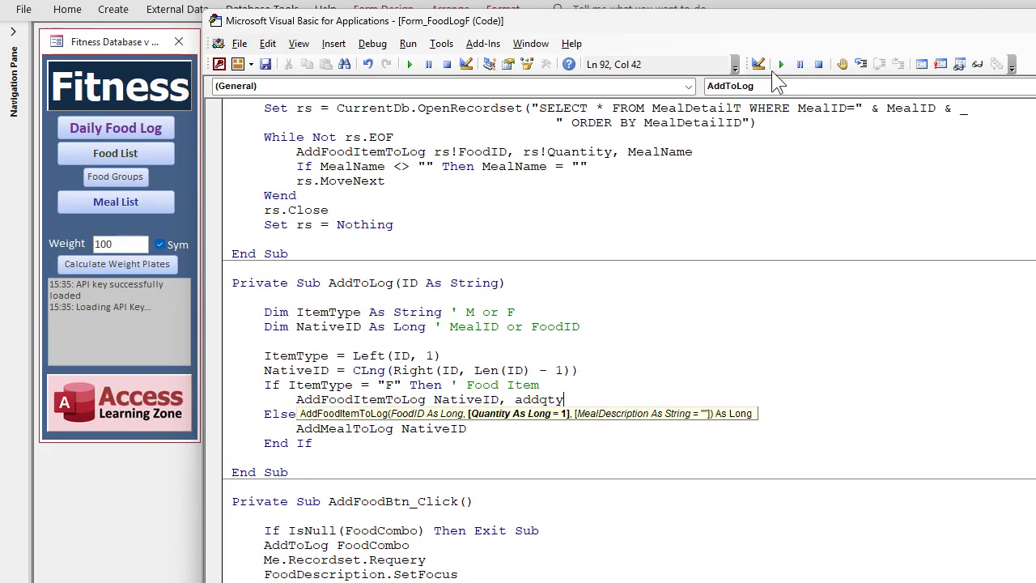
{"action": "left_click", "coordinate": [505, 370]}
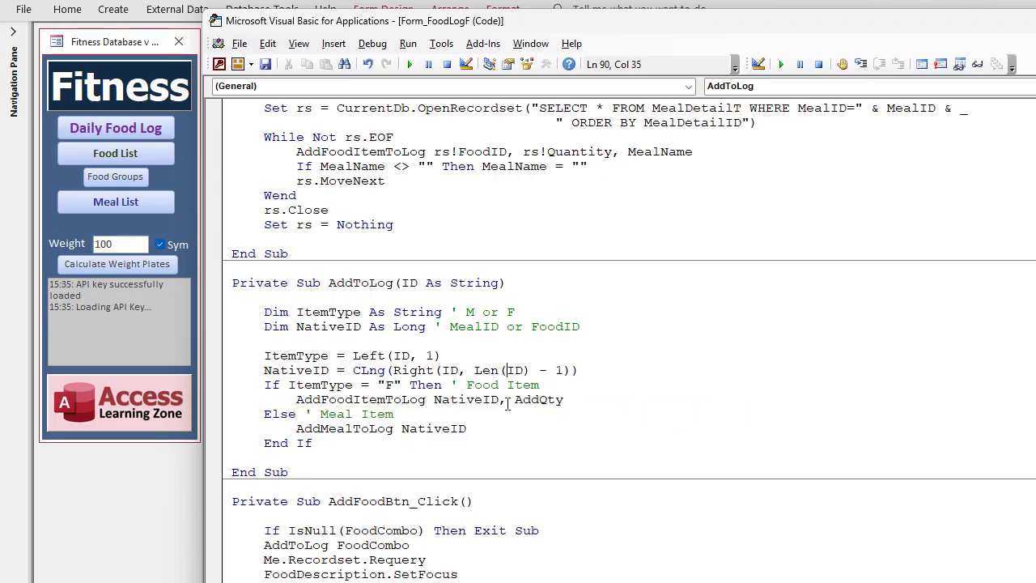
Copy the AddQty argument onto the AddMealToLog call and jump to AddMealToLog's definition
{"action": "double_click", "coordinate": [389, 399]}
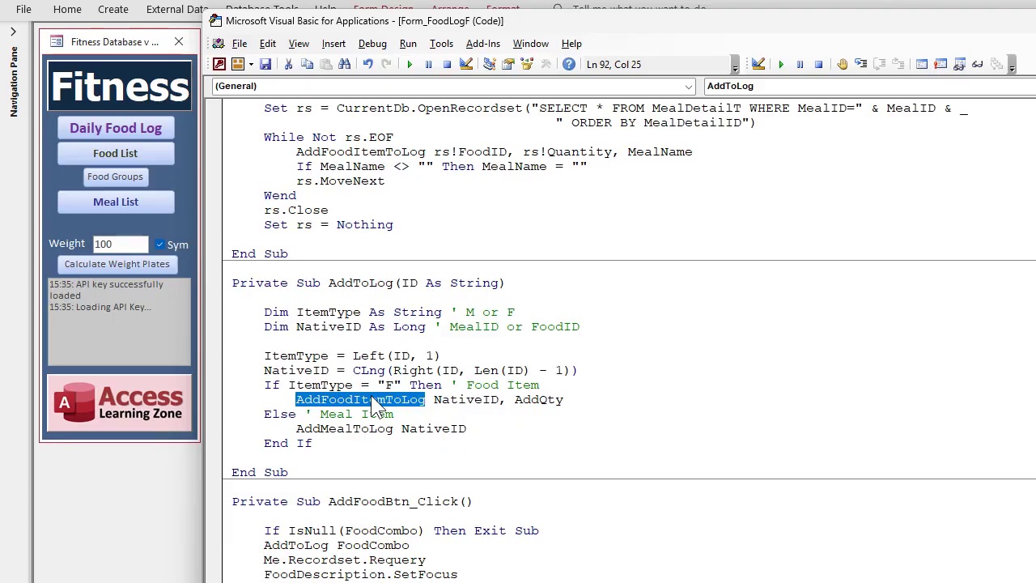
{"action": "left_click", "coordinate": [354, 429]}
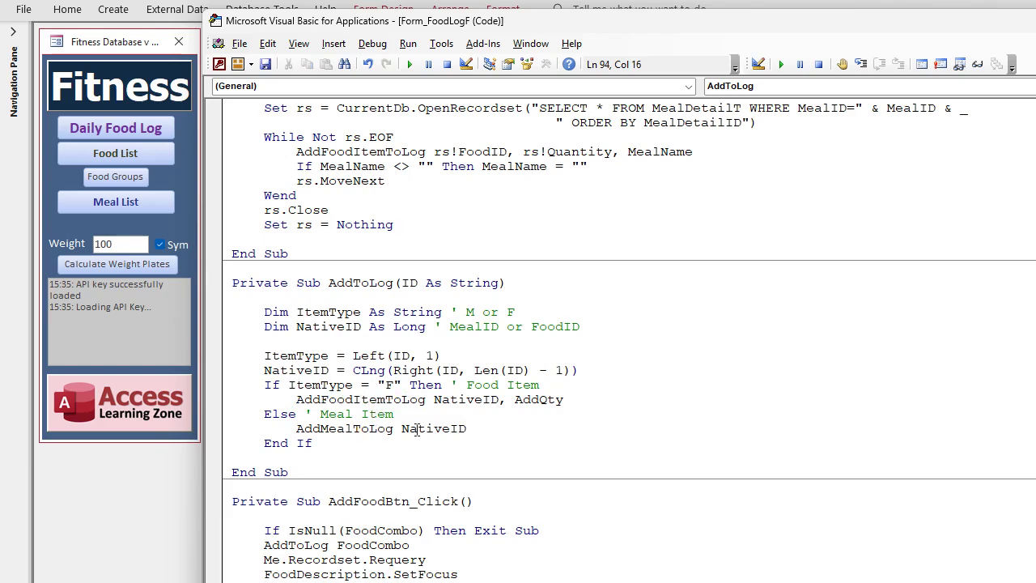
{"action": "left_click", "coordinate": [499, 429]}
{"action": "left_click", "coordinate": [468, 415]}
{"action": "left_click_drag", "start_coordinate": [499, 399], "coordinate": [600, 403]}
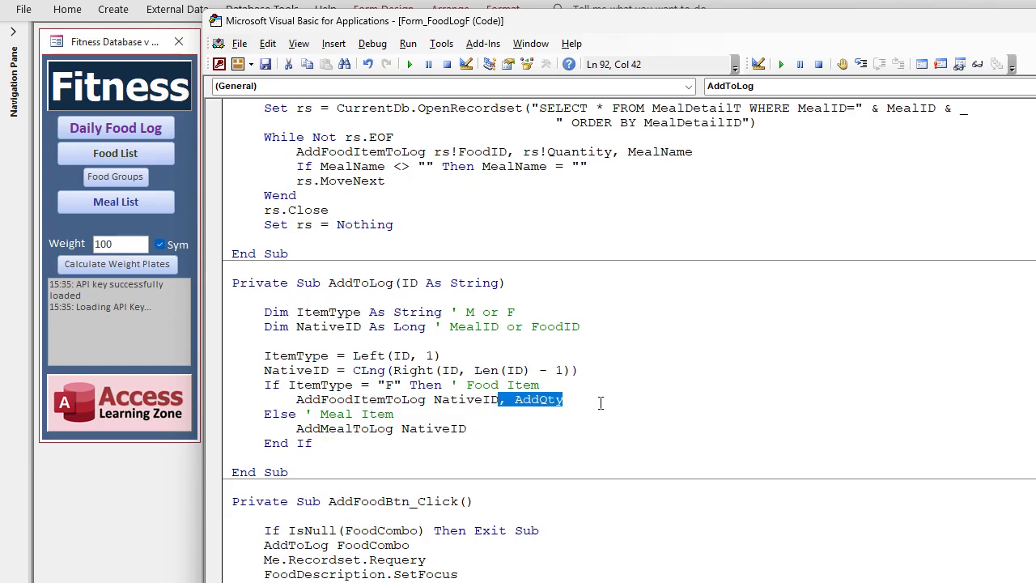
{"action": "key", "text": "ctrl+c"}
{"action": "left_click", "coordinate": [486, 430]}
{"action": "key", "text": "ctrl+v"}
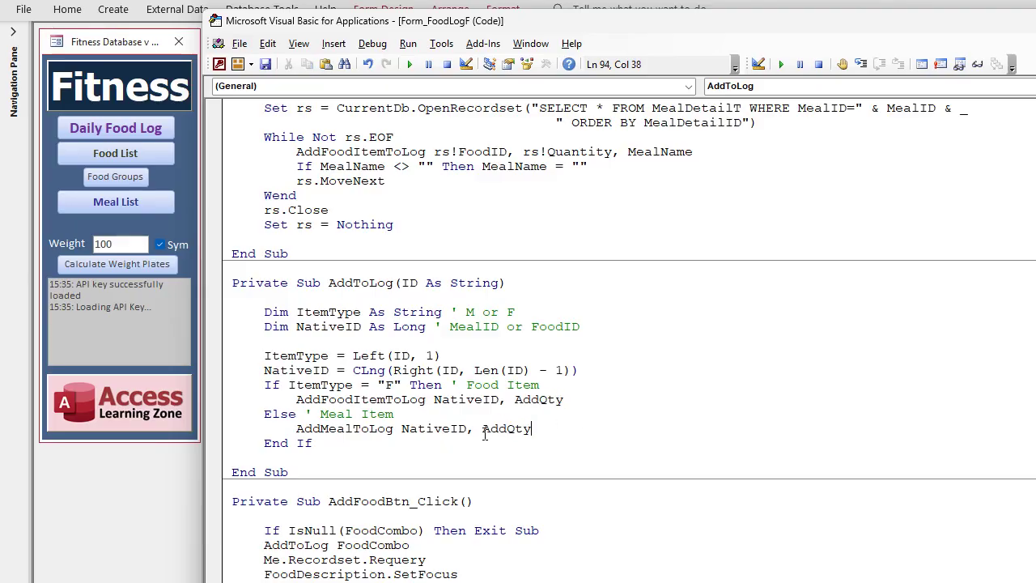
{"action": "left_click", "coordinate": [347, 430]}
{"action": "right_click", "coordinate": [347, 430]}
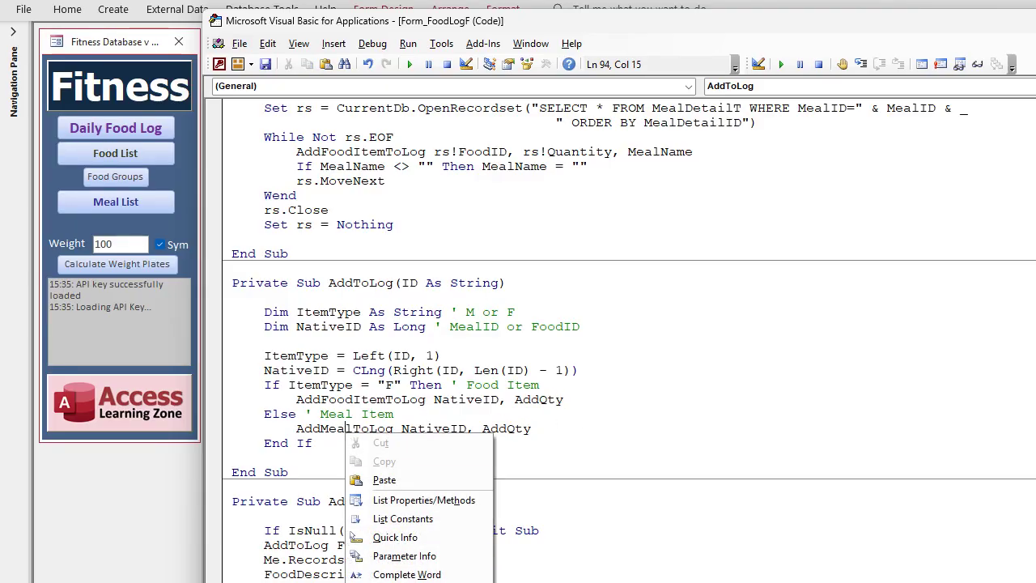
{"action": "left_click", "coordinate": [389, 579]}
Add 'Optional Quantity As Long = 1' to the AddMealToLog declaration
{"action": "scroll", "coordinate": [536, 416], "scroll_direction": "down", "scroll_amount": 5}
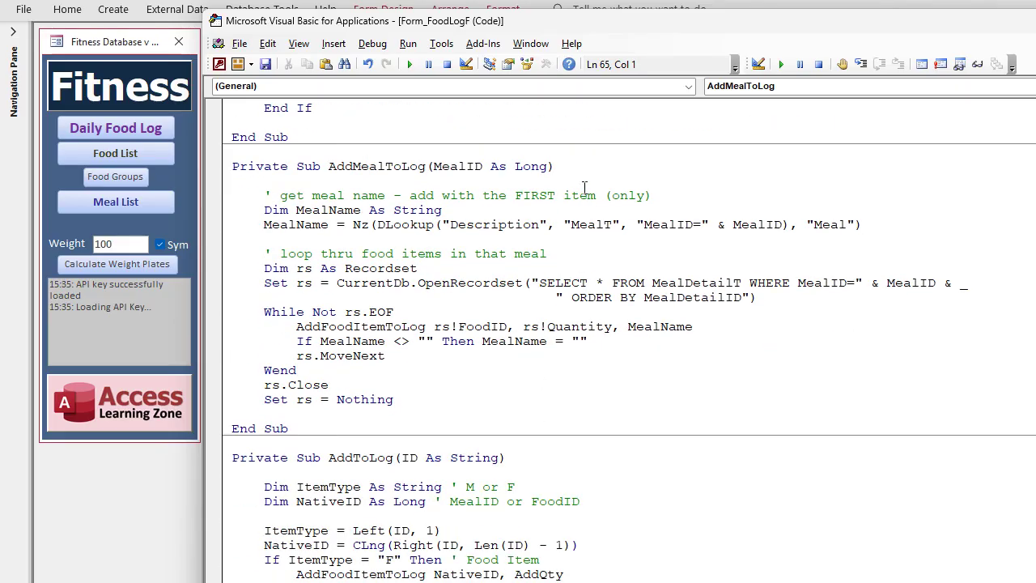
{"action": "left_click", "coordinate": [550, 166]}
{"action": "type", "text": ", optional"}
{"action": "type", "text": "Quantity as"}
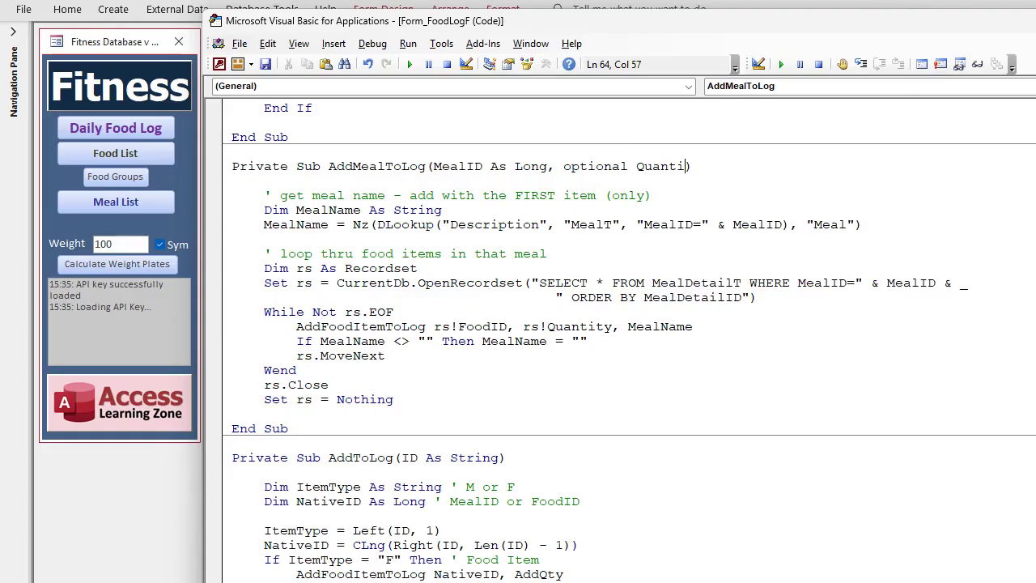
{"action": "type", "text": " Long = 1"}
{"action": "left_click", "coordinate": [232, 181]}
Change rs!Quantity to (rs!Quantity * Quantity) and compile the project via Debug > Compile
{"action": "left_click_drag", "start_coordinate": [523, 326], "coordinate": [612, 327]}
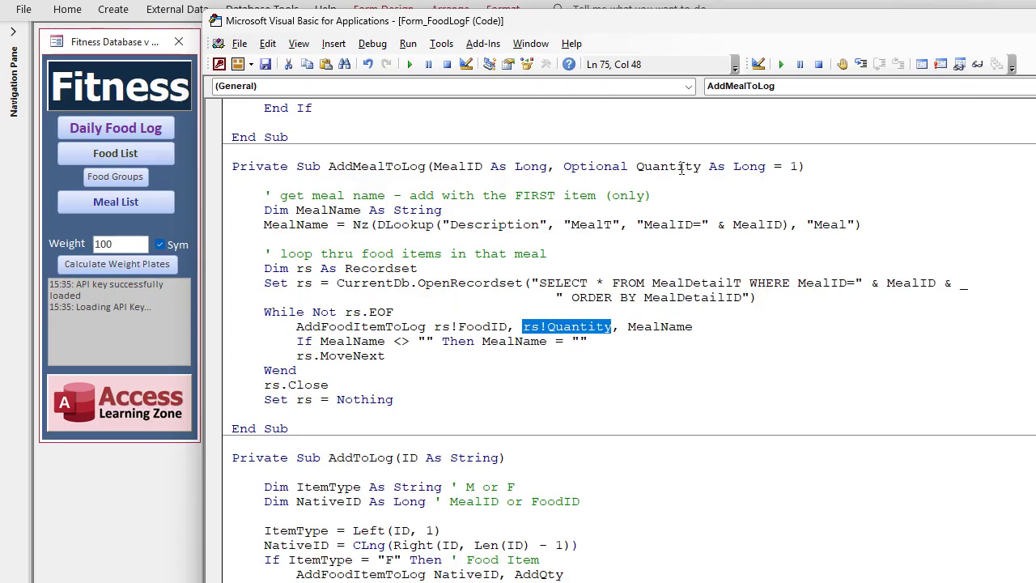
{"action": "key", "text": "Left"}
{"action": "key", "text": "Left"}
{"action": "key", "text": "Left"}
{"action": "key", "text": "Left"}
{"action": "key", "text": "Left"}
{"action": "key", "text": "Left"}
{"action": "key", "text": "Left"}
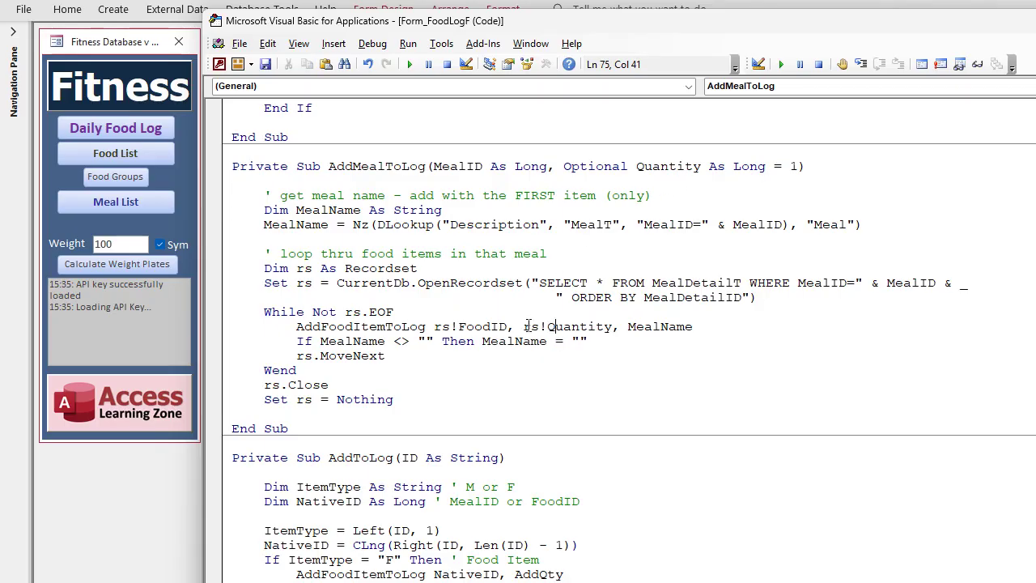
{"action": "left_click", "coordinate": [522, 326]}
{"action": "type", "text": "("}
{"action": "key", "text": "Right"}
{"action": "key", "text": "Right"}
{"action": "key", "text": "Right"}
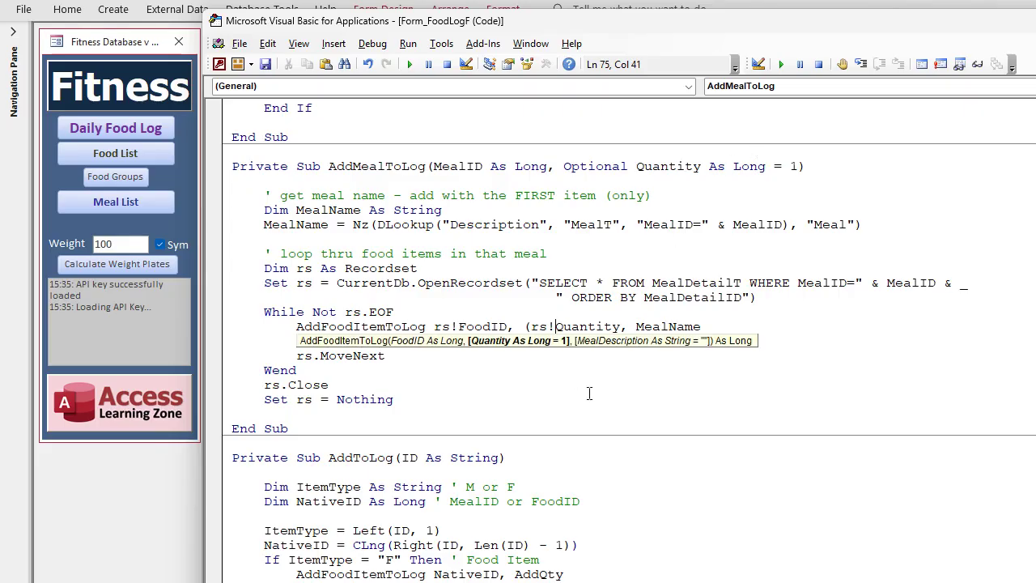
{"action": "type", "text": "* Quantity)"}
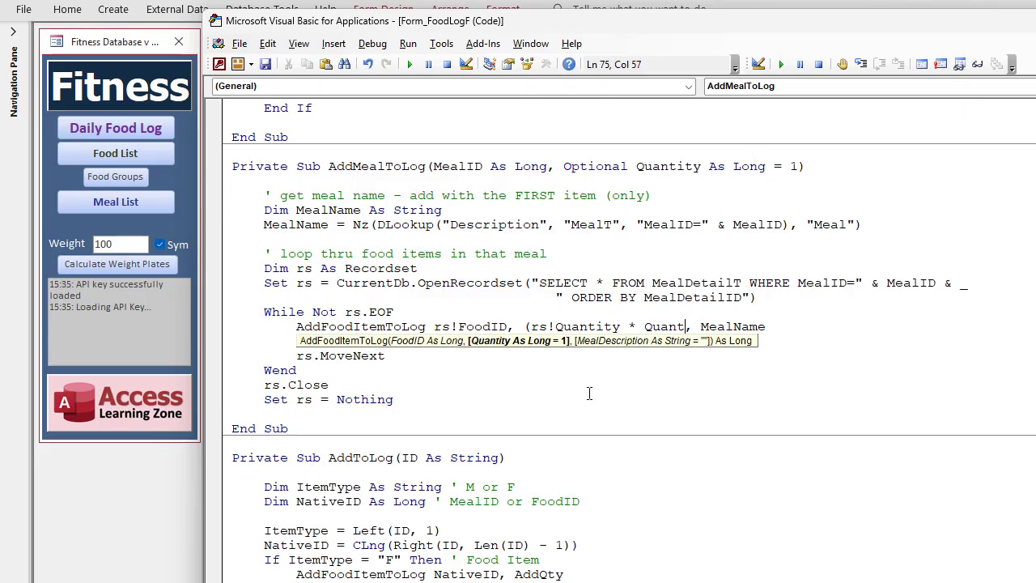
{"action": "key", "text": "Up"}
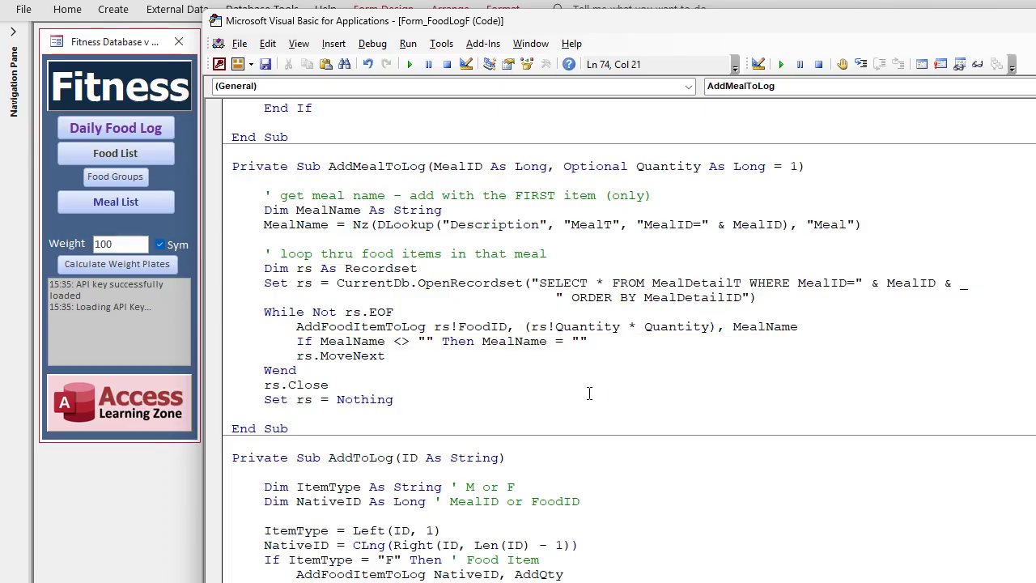
{"action": "left_click", "coordinate": [635, 341]}
{"action": "left_click", "coordinate": [372, 43]}
{"action": "left_click", "coordinate": [370, 55]}
Append 'AddQty = 1' after UpdateFoodComboRowSource at the end of AddFoodBtn_Click
{"action": "left_click", "coordinate": [185, 521]}
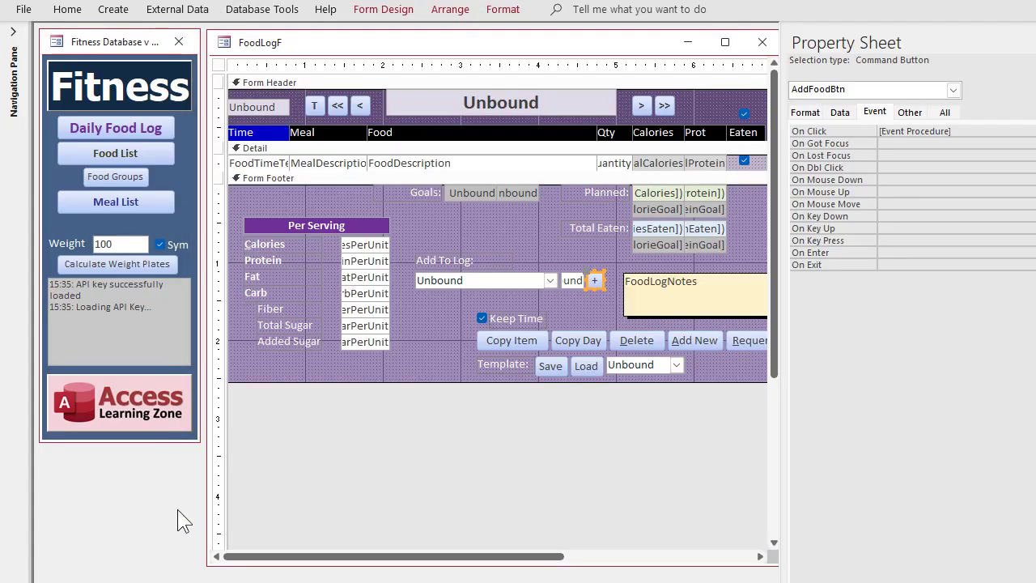
{"action": "left_click", "coordinate": [577, 280]}
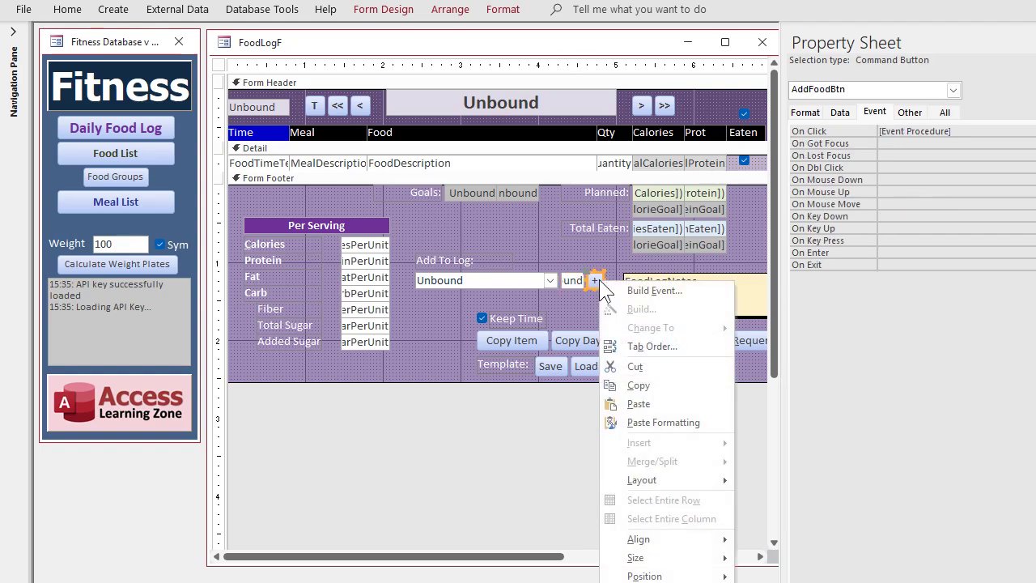
{"action": "left_click", "coordinate": [649, 289]}
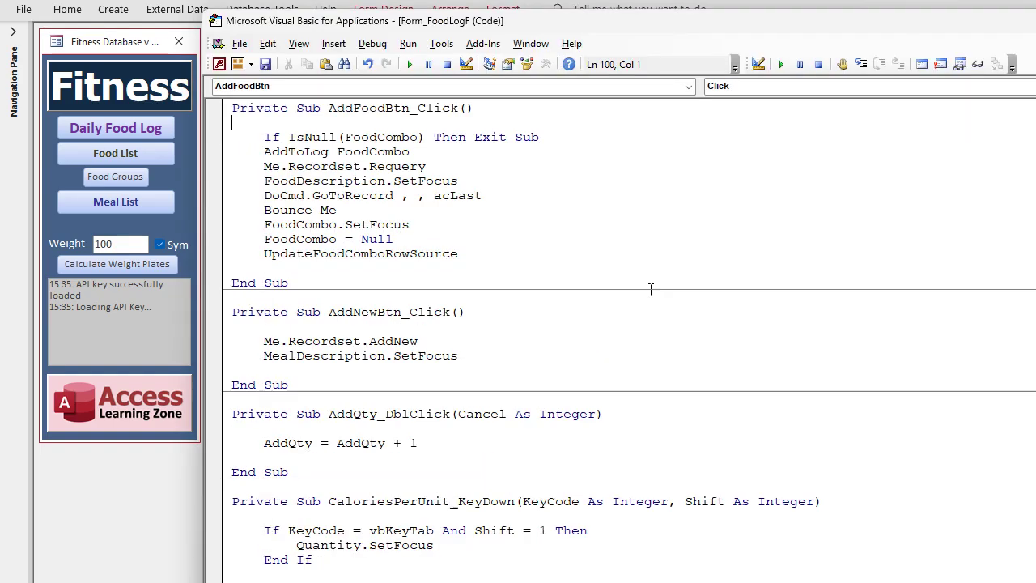
{"action": "left_click", "coordinate": [509, 255]}
{"action": "key", "text": "Return"}
{"action": "type", "text": "addqt"}
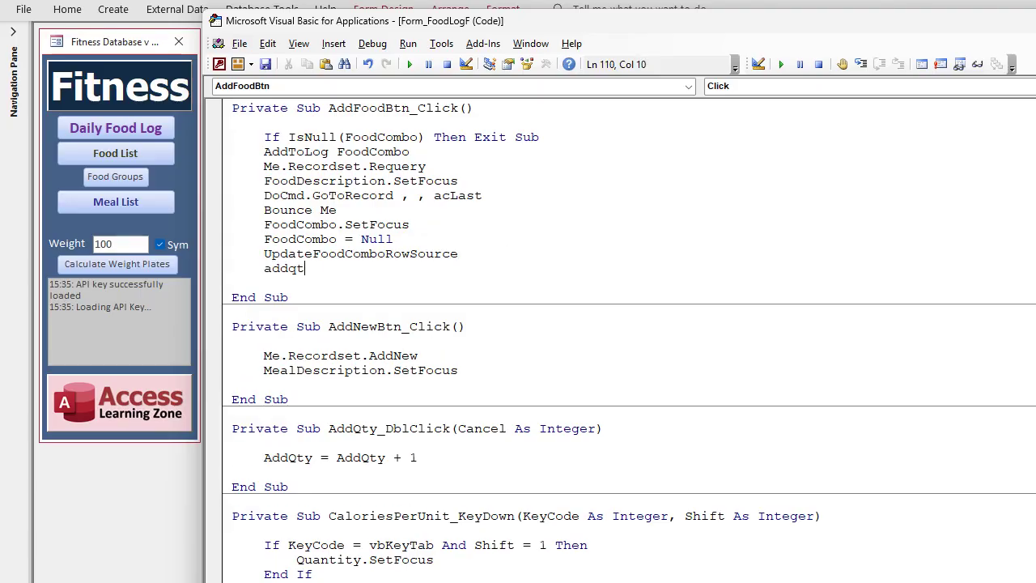
{"action": "type", "text": "y = 1"}
{"action": "key", "text": "Return"}
{"action": "key", "text": "alt+F11"}
Close the FoodLogF design, reopen the Daily Food Log, and delete Tuesday 2025-12-09's Strawberries, 1 cup entry
{"action": "left_click", "coordinate": [762, 42]}
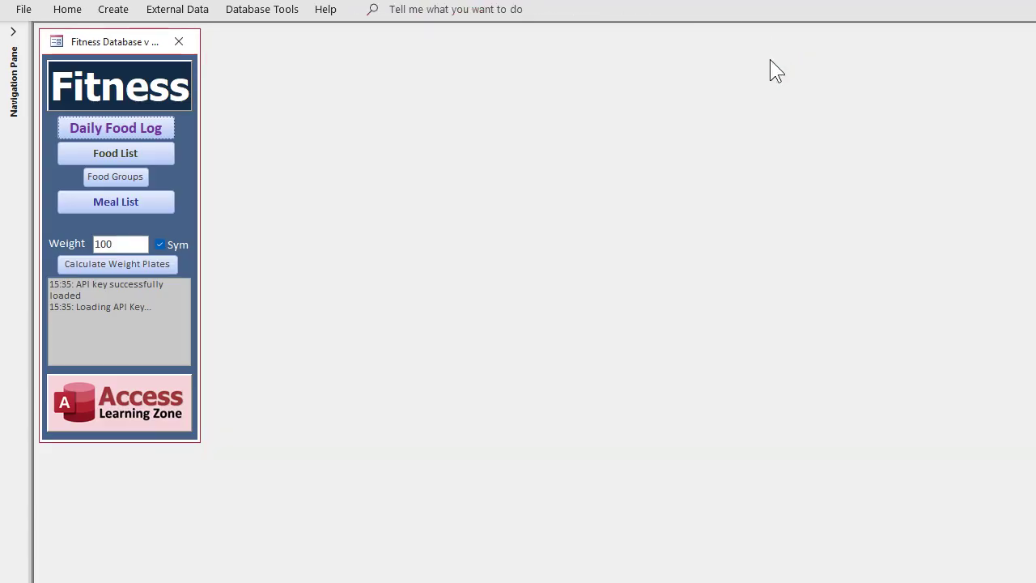
{"action": "left_click", "coordinate": [123, 116]}
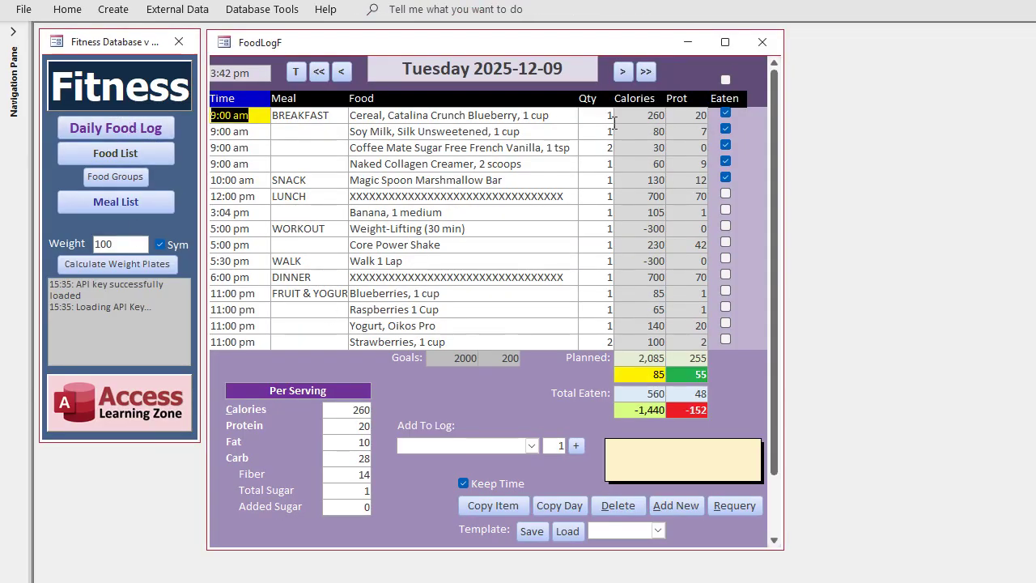
{"action": "left_click", "coordinate": [629, 72]}
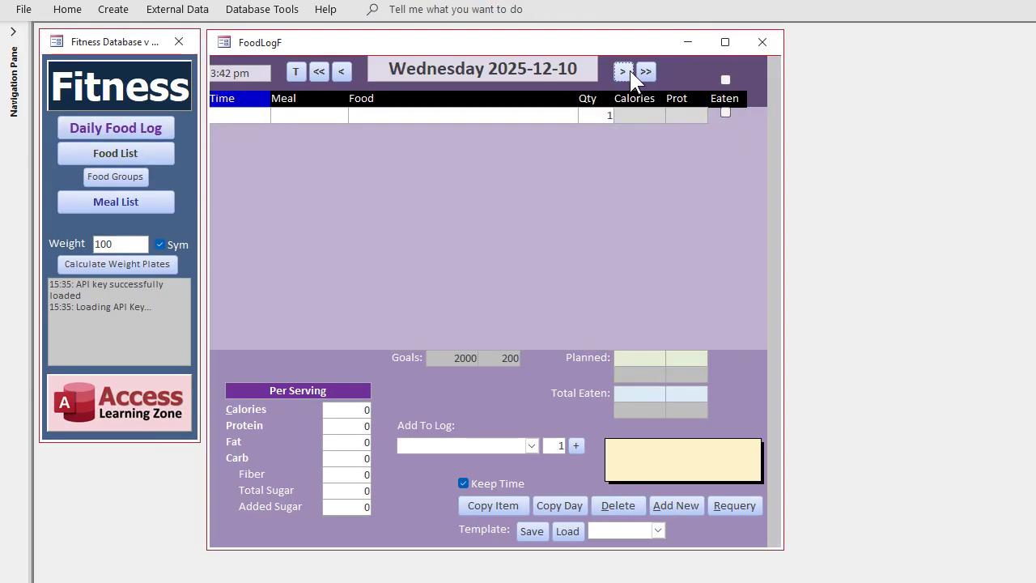
{"action": "left_click", "coordinate": [341, 72]}
{"action": "scroll", "coordinate": [470, 198], "scroll_direction": "down", "scroll_amount": 1}
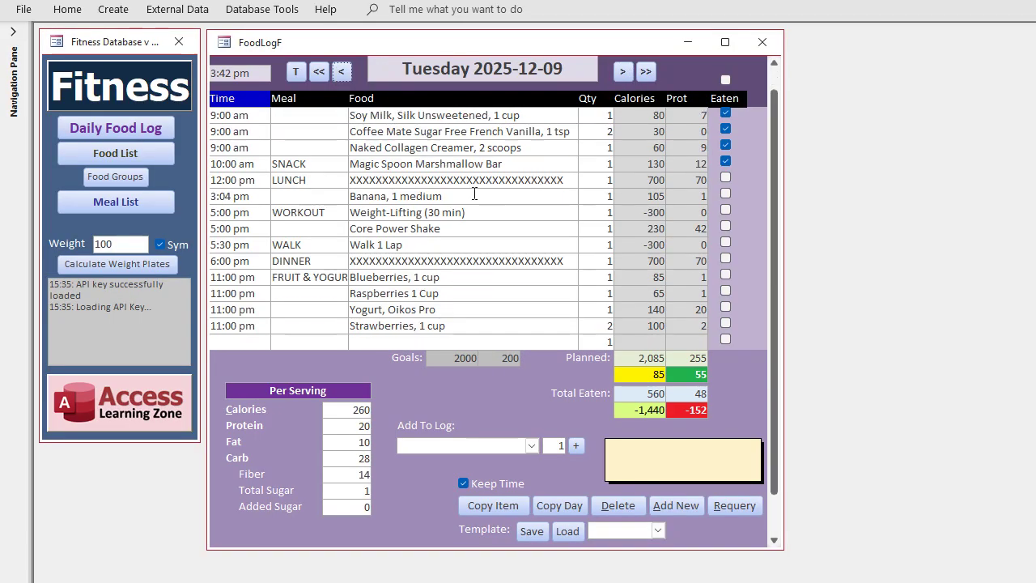
{"action": "left_click", "coordinate": [538, 290]}
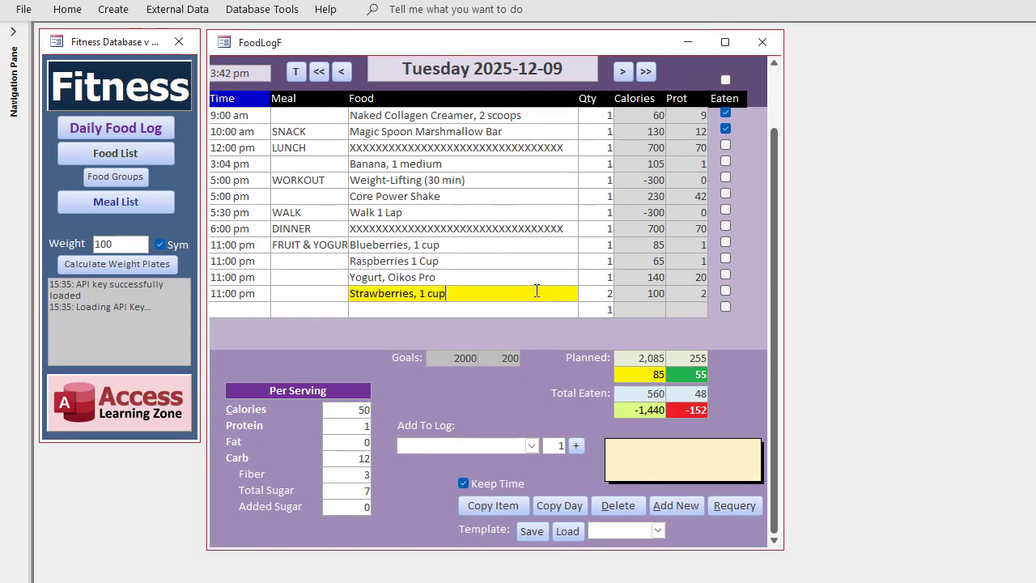
{"action": "left_click", "coordinate": [615, 506]}
{"action": "scroll", "coordinate": [504, 222], "scroll_direction": "up", "scroll_amount": 1}
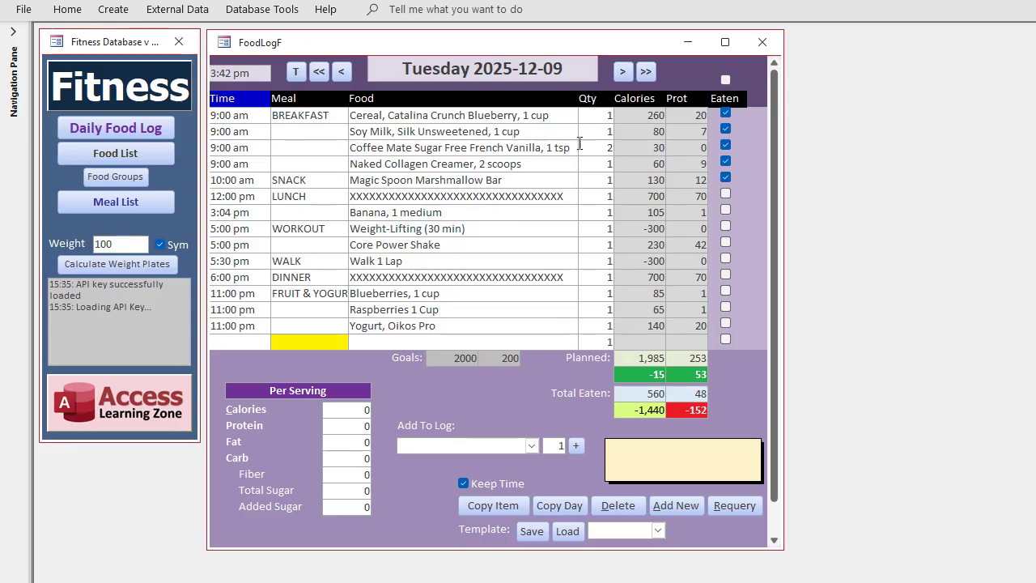
Move to Wednesday 2025-12-10 and log one Red Delicious apple
{"action": "left_click", "coordinate": [623, 71]}
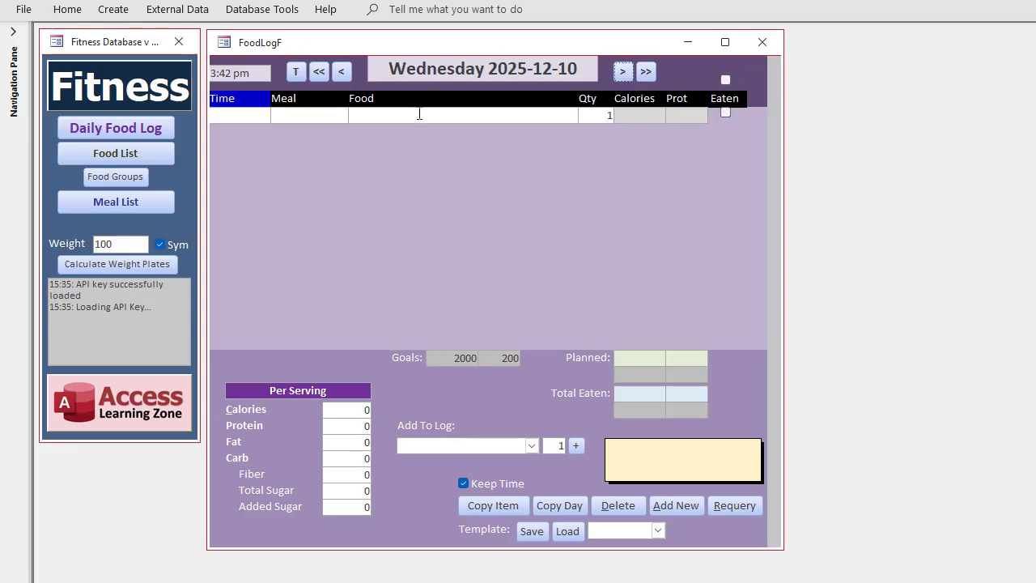
{"action": "left_click", "coordinate": [532, 445]}
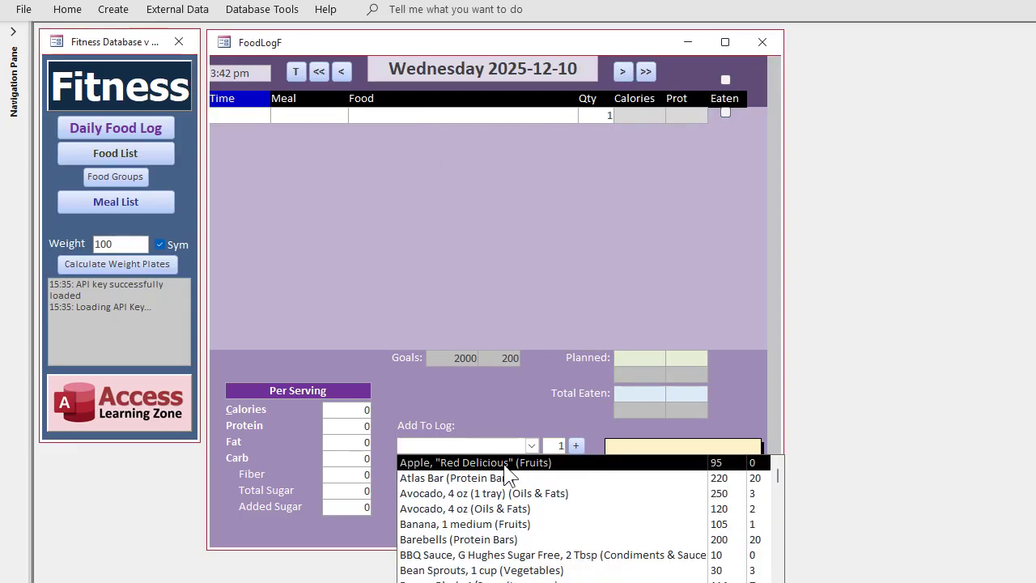
{"action": "left_click", "coordinate": [504, 458]}
{"action": "left_click", "coordinate": [575, 445]}
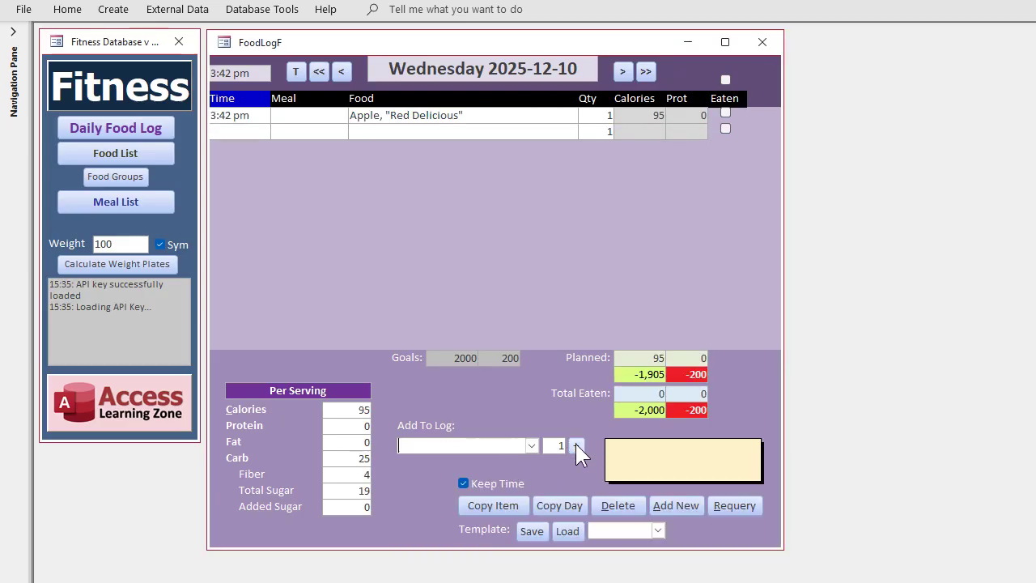
Log three Avocado, 4 oz (1 tray) below the apple
{"action": "left_click", "coordinate": [533, 439]}
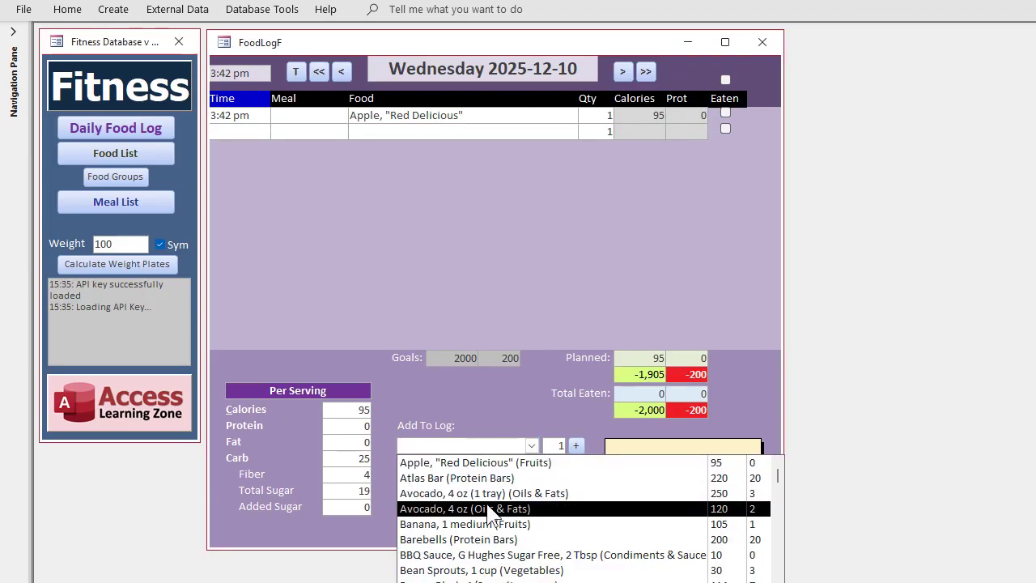
{"action": "left_click", "coordinate": [485, 493]}
{"action": "double_click", "coordinate": [551, 446]}
{"action": "type", "text": "2"}
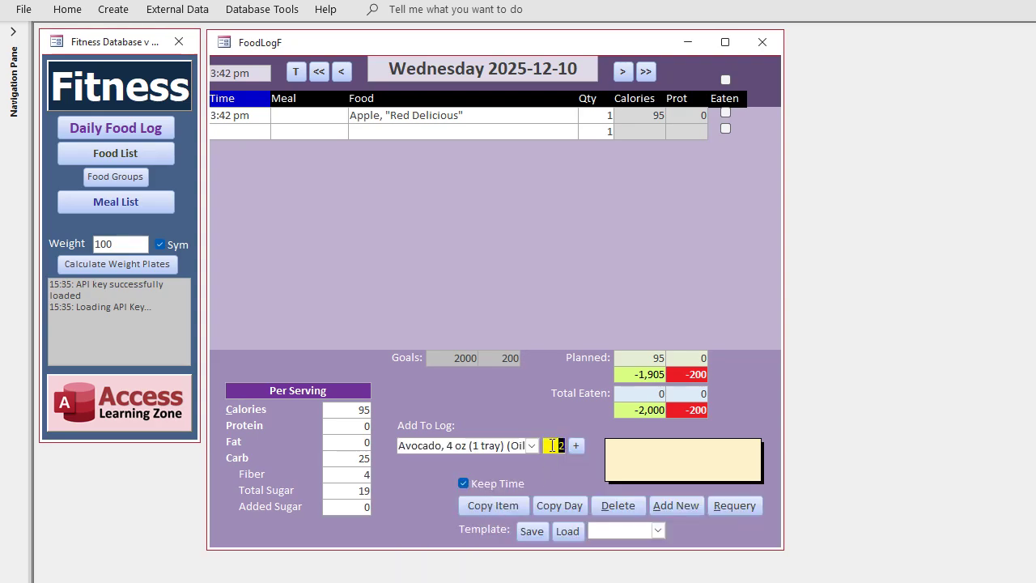
{"action": "scroll", "coordinate": [551, 445], "scroll_direction": "up", "scroll_amount": 1}
{"action": "left_click", "coordinate": [578, 446]}
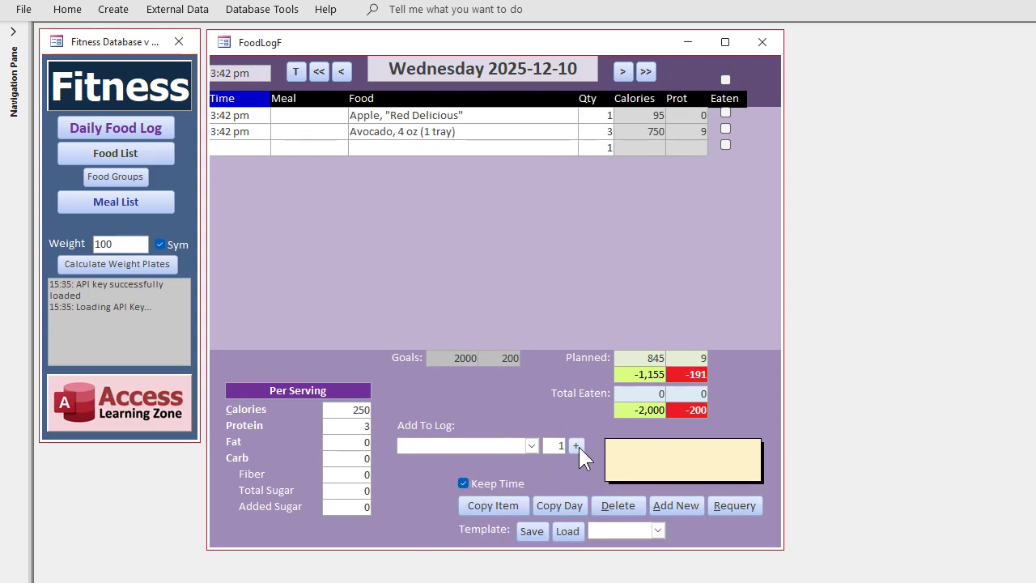
Search 'meal', pick Fruit Bowl & Yogurt (Meal), and add it at quantity 5
{"action": "left_click", "coordinate": [533, 444]}
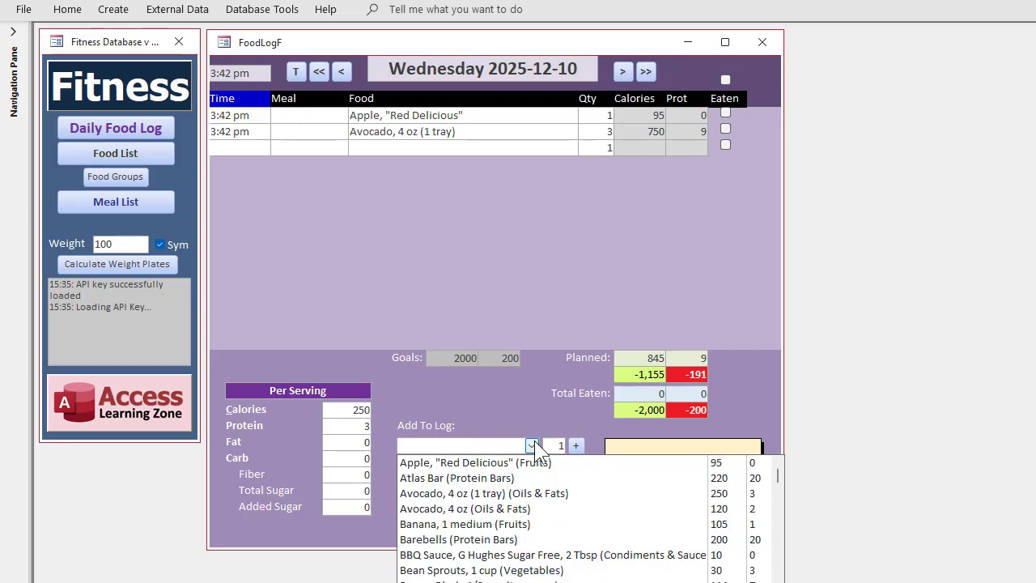
{"action": "type", "text": "meal"}
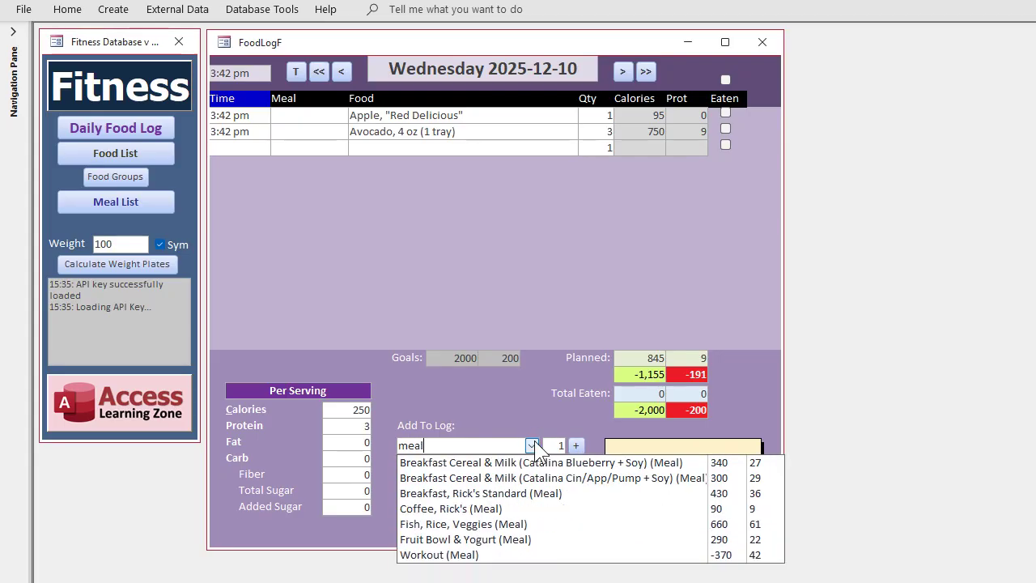
{"action": "left_click", "coordinate": [503, 540]}
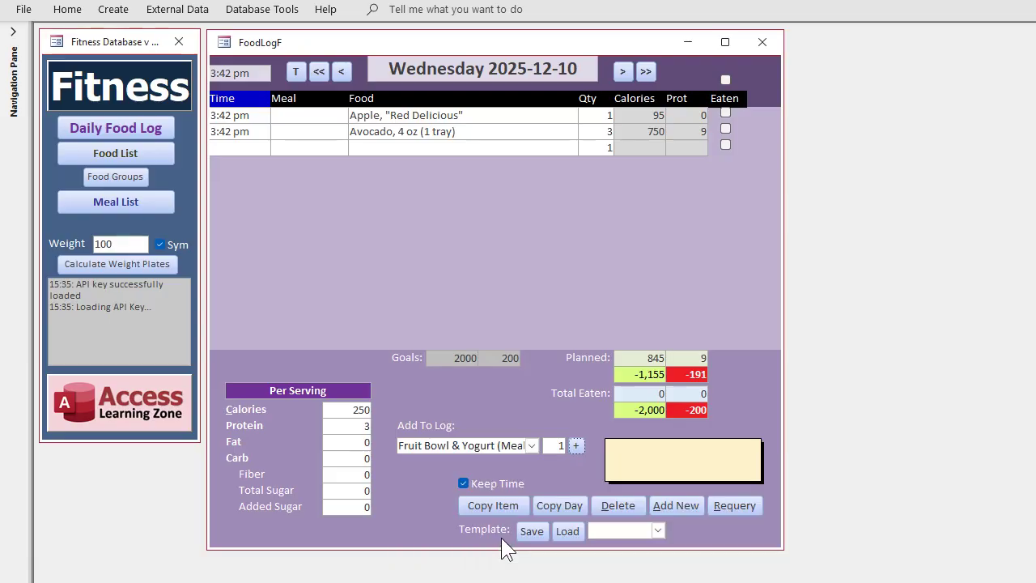
{"action": "left_click", "coordinate": [556, 446]}
{"action": "type", "text": "3"}
{"action": "double_click", "coordinate": [556, 446]}
{"action": "type", "text": "5"}
{"action": "left_click", "coordinate": [580, 446]}
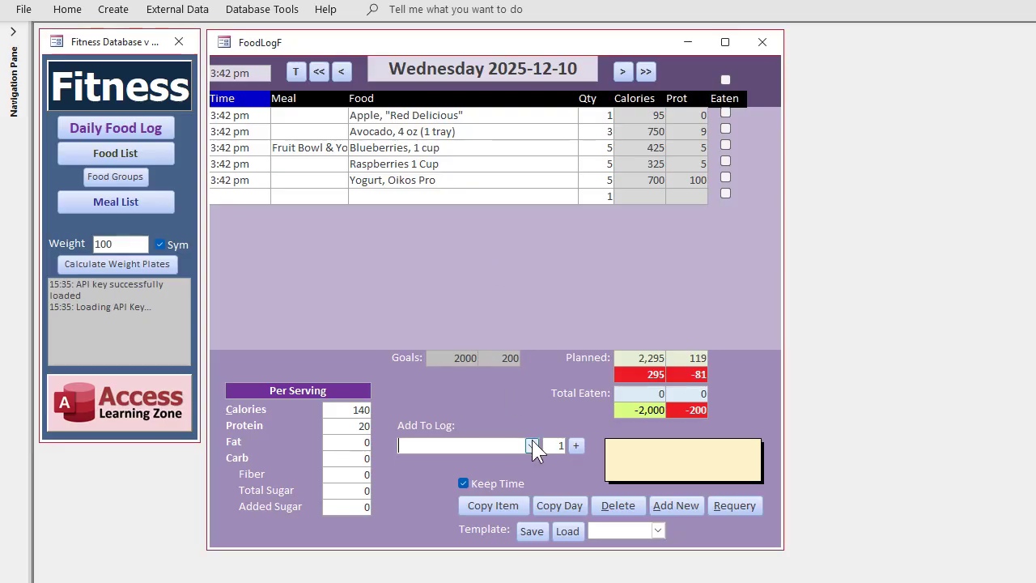
Step through the new Blueberries, Raspberries and Yogurt rows
{"action": "left_click", "coordinate": [609, 148]}
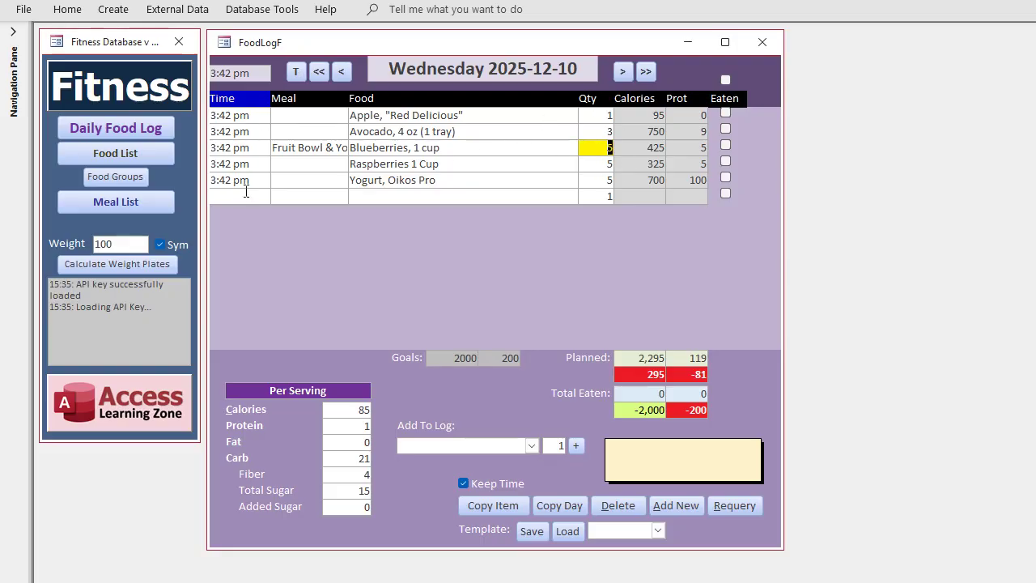
{"action": "left_click", "coordinate": [517, 168]}
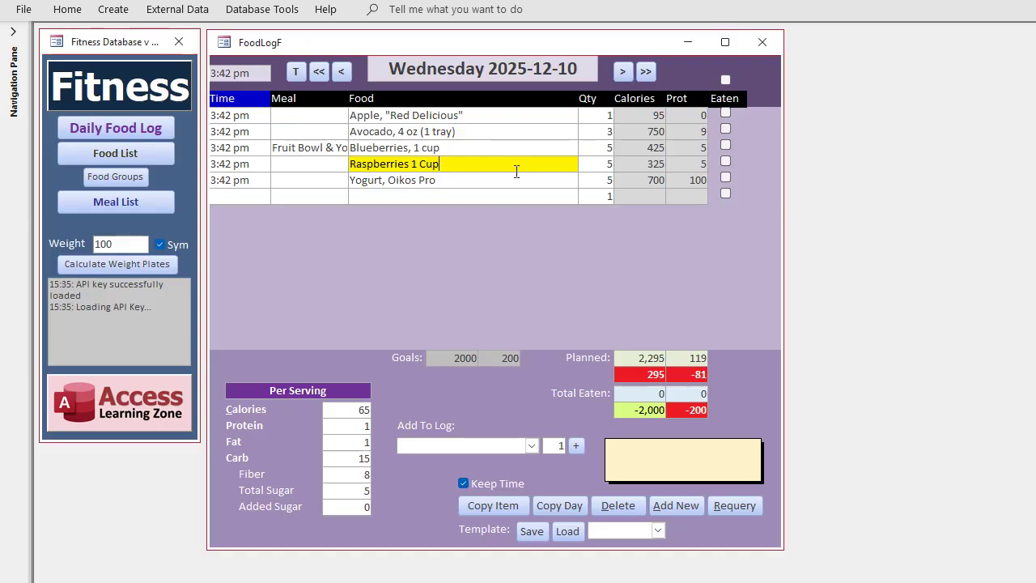
{"action": "left_click", "coordinate": [249, 178]}
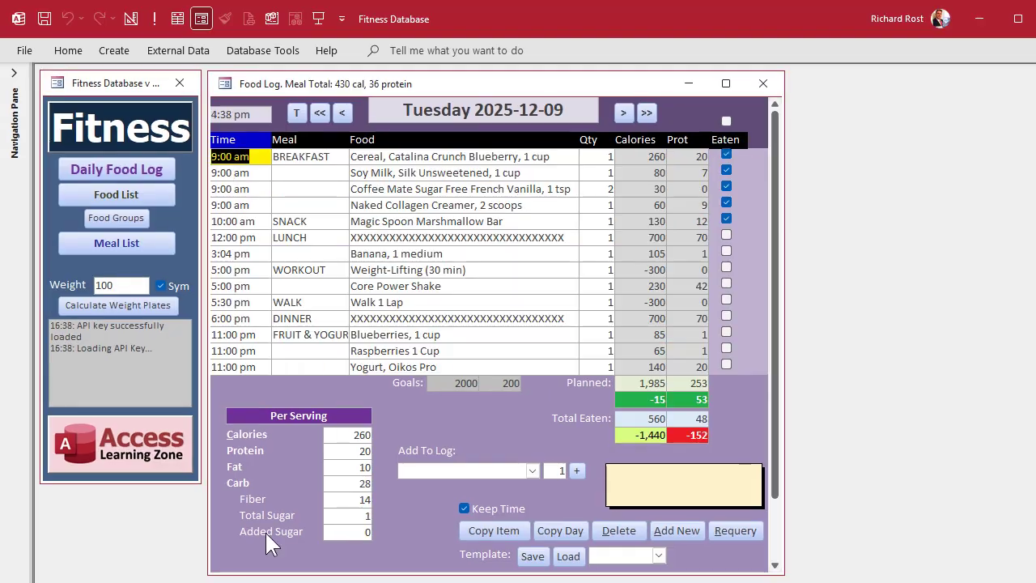
Change the Banana entry's time from 3:04 pm to 11:30 pm and requery to re-sort
{"action": "left_click_drag", "start_coordinate": [408, 574], "coordinate": [413, 582]}
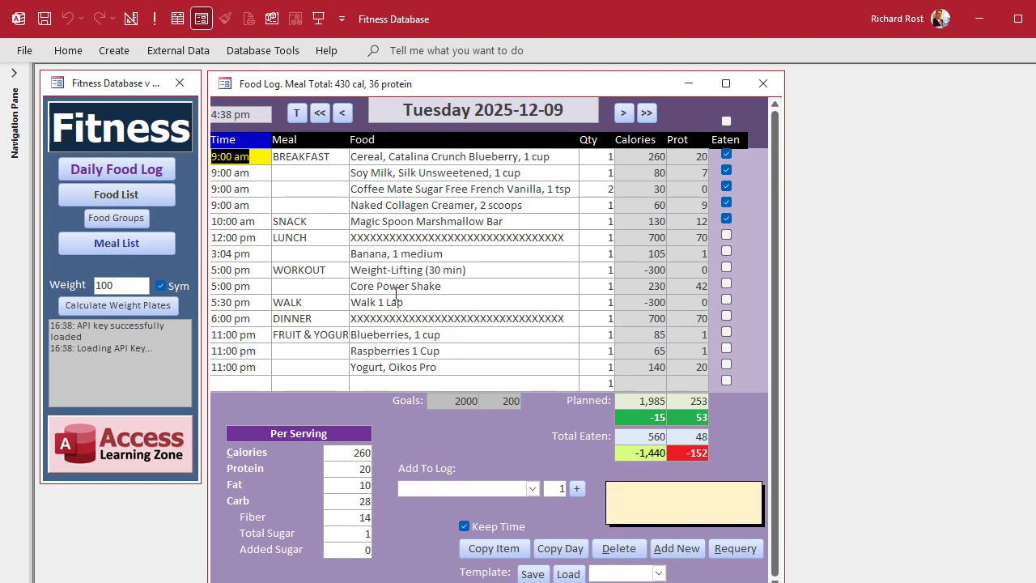
{"action": "left_click", "coordinate": [259, 255]}
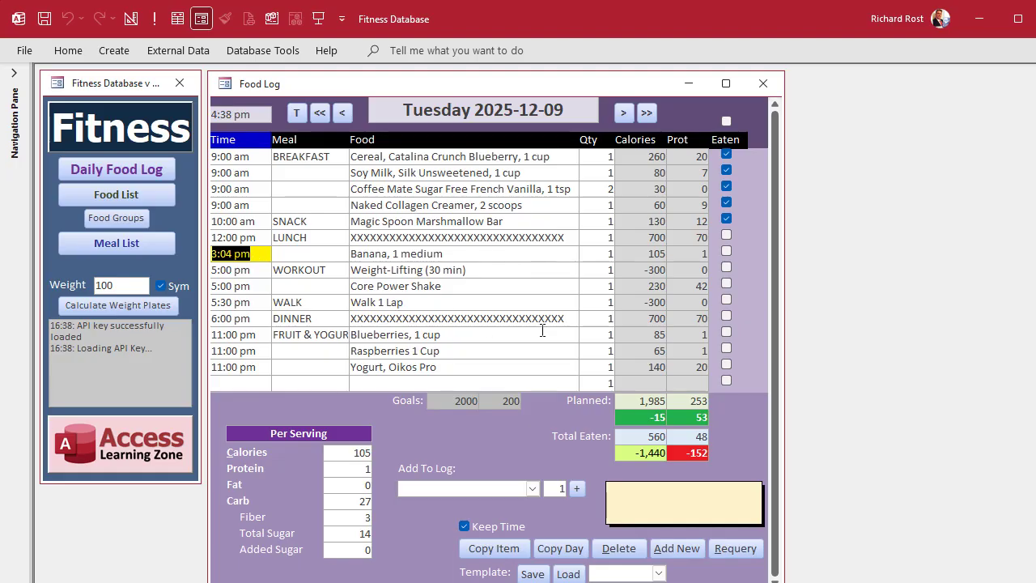
{"action": "type", "text": "11:30 pm"}
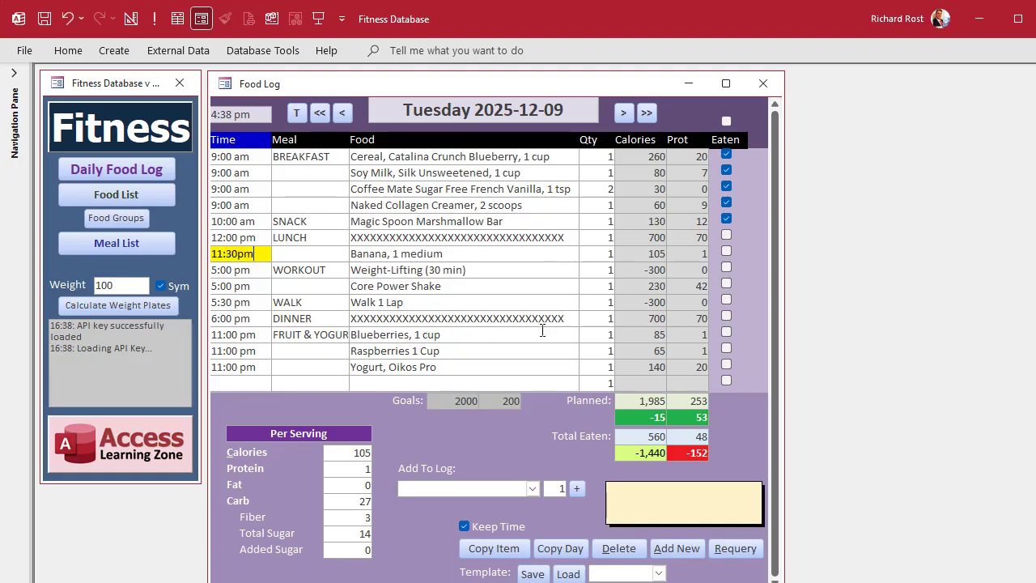
{"action": "key", "text": "Tab"}
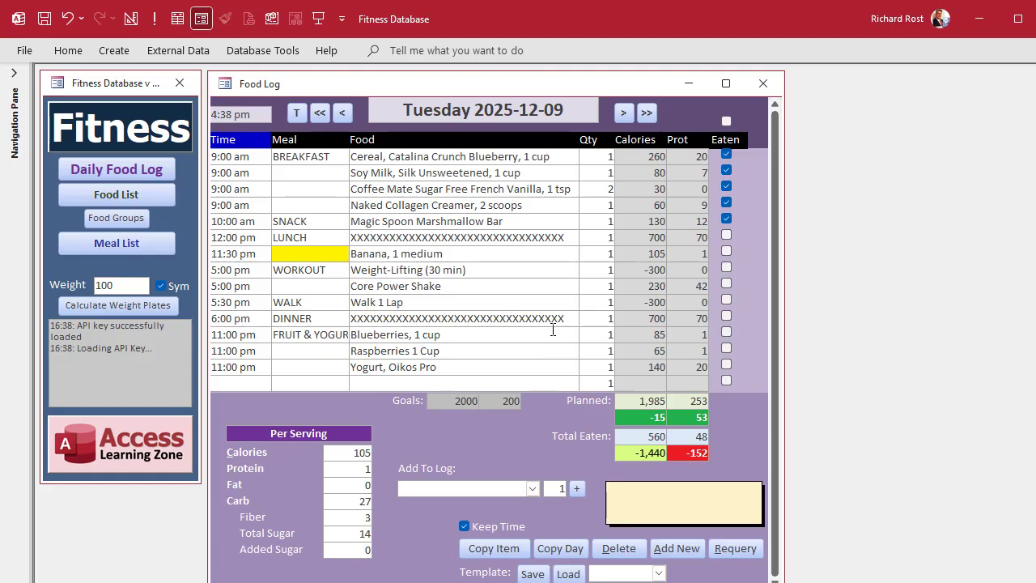
{"action": "left_click", "coordinate": [735, 555]}
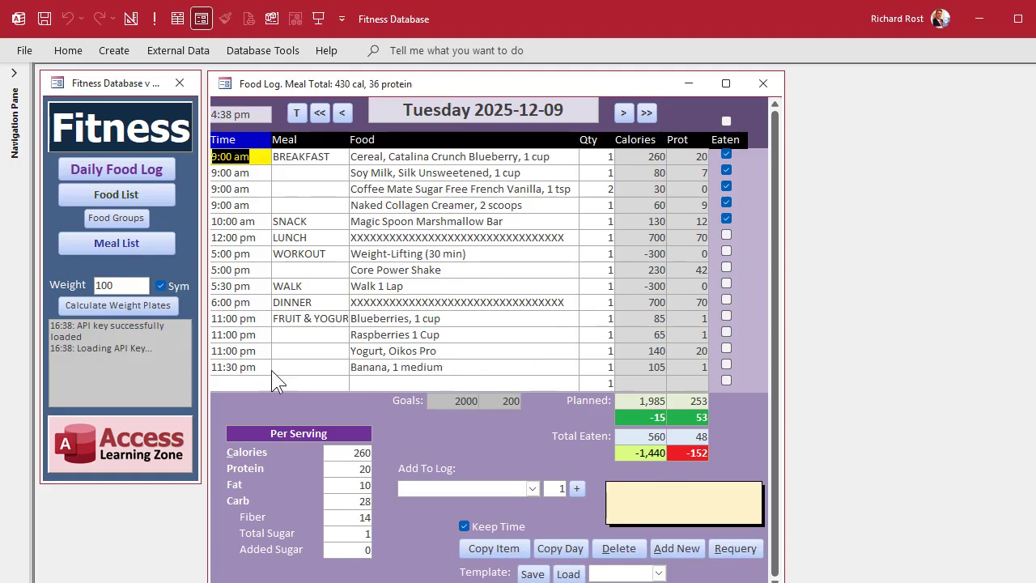
Move the Banana entry to 12/10 at 4pm
{"action": "left_click", "coordinate": [247, 366]}
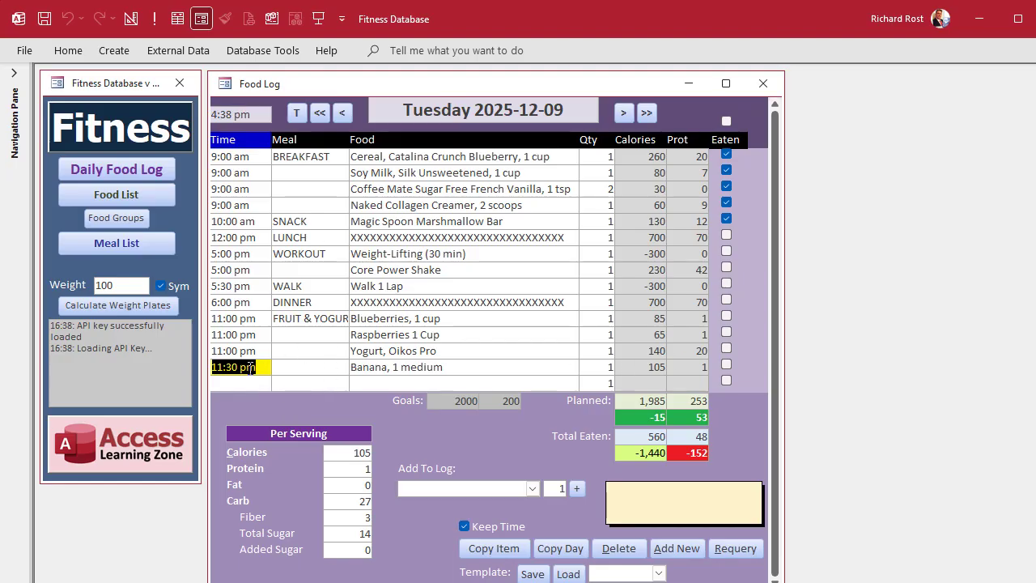
{"action": "key", "text": "F2"}
{"action": "left_click", "coordinate": [680, 192]}
{"action": "type", "text": "12/10 4pm"}
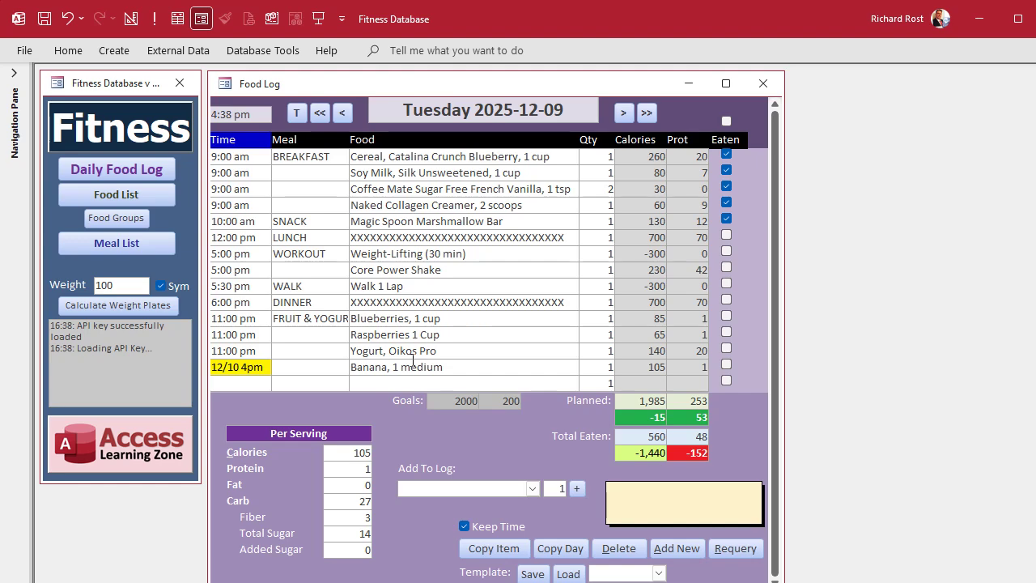
{"action": "key", "text": "Return"}
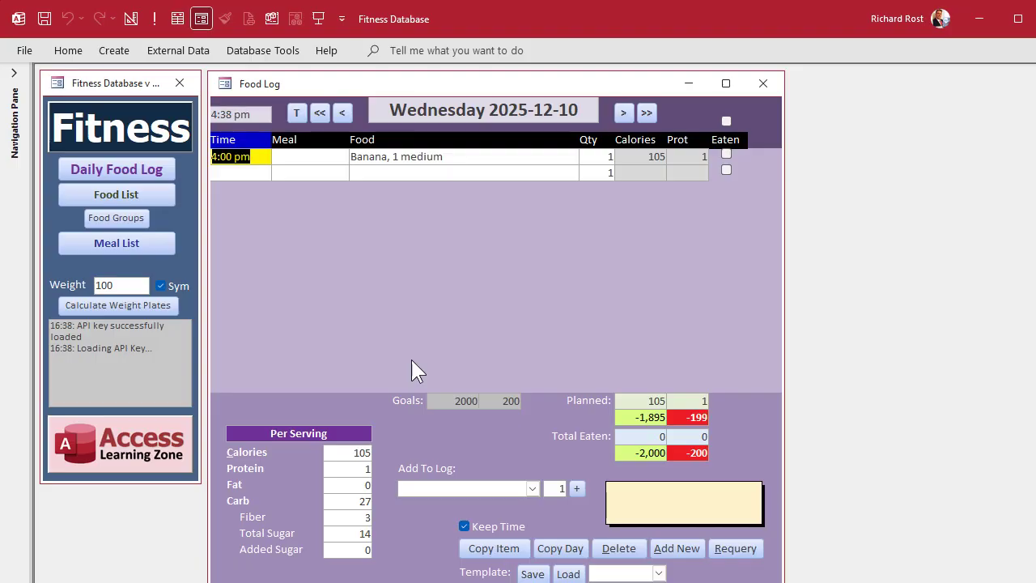
Return Banana to Tuesday 2025-12-09 at 4pm, then set its time to 11pm
{"action": "key", "text": "ctrl+semicolon"}
{"action": "type", "text": "4pm"}
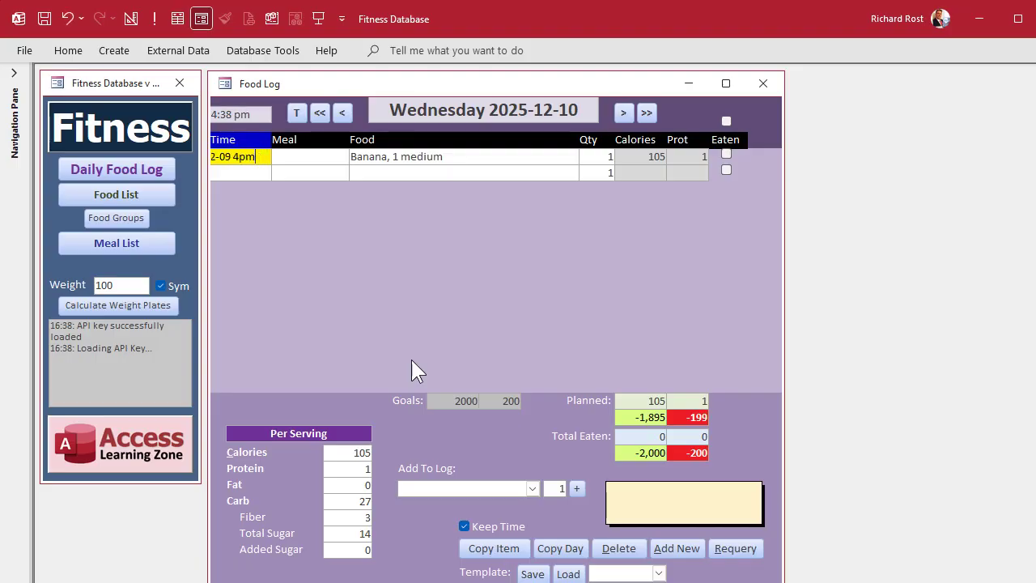
{"action": "key", "text": "Return"}
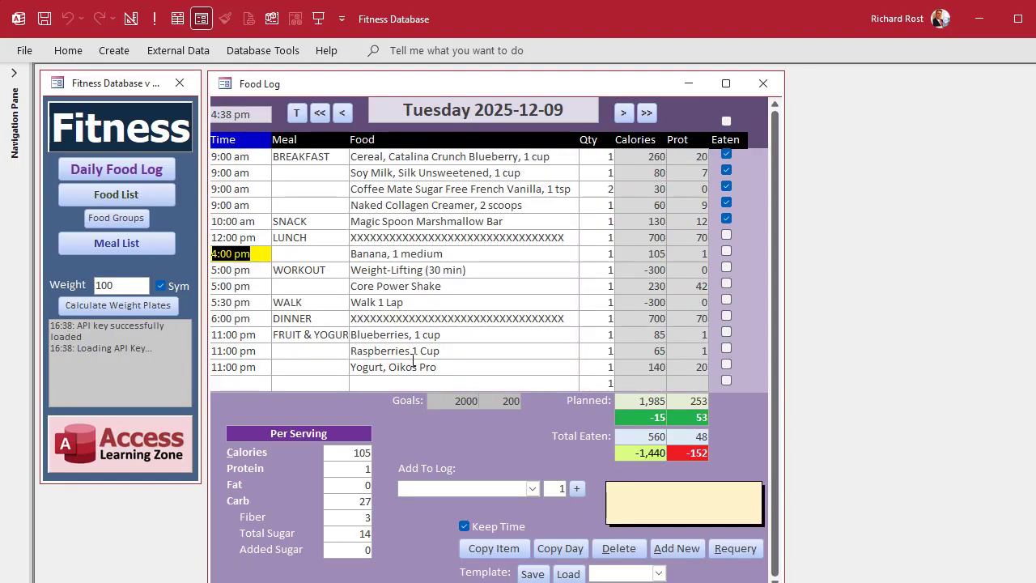
{"action": "type", "text": "11pm"}
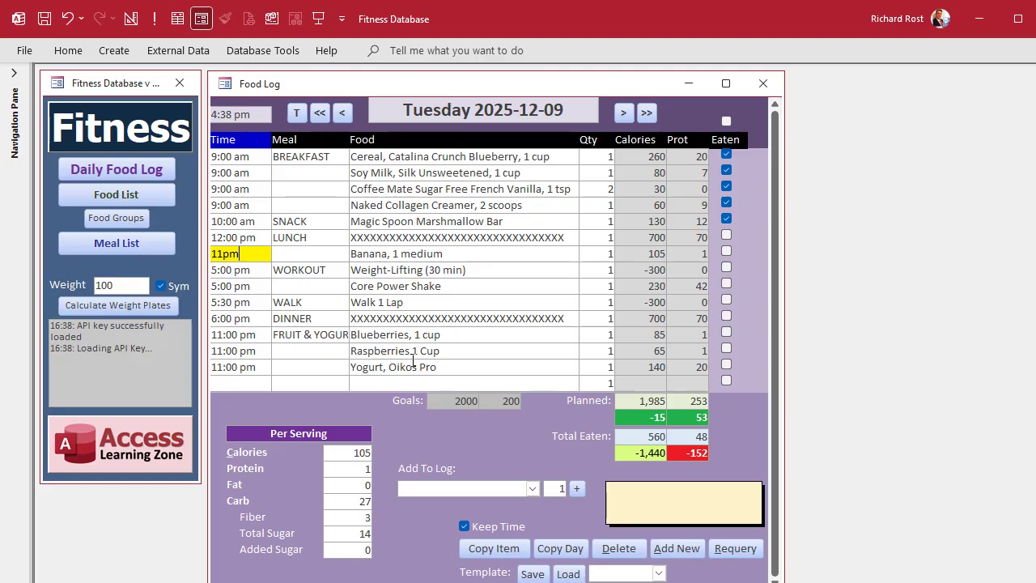
{"action": "key", "text": "Return"}
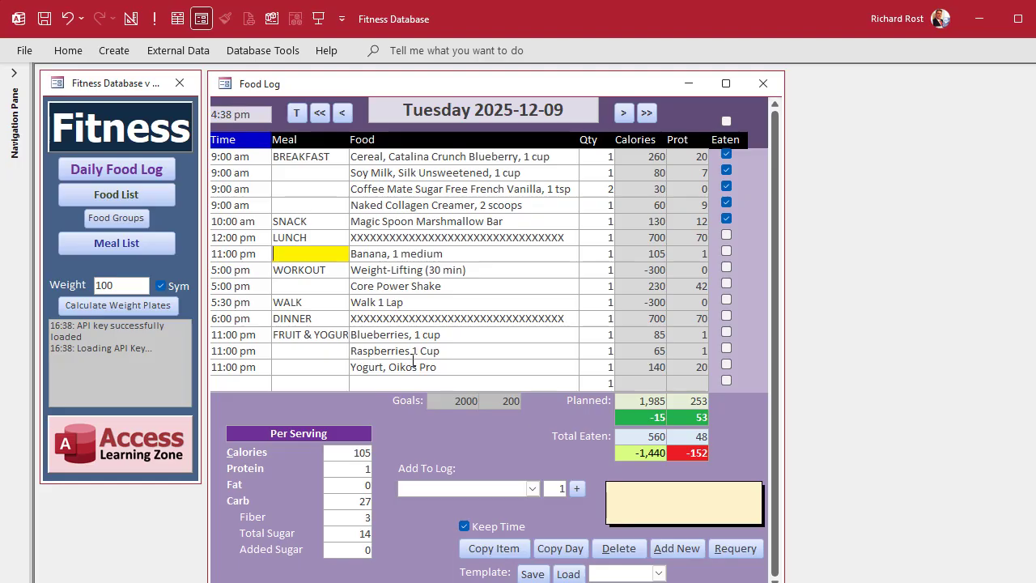
{"action": "right_click", "coordinate": [430, 83]}
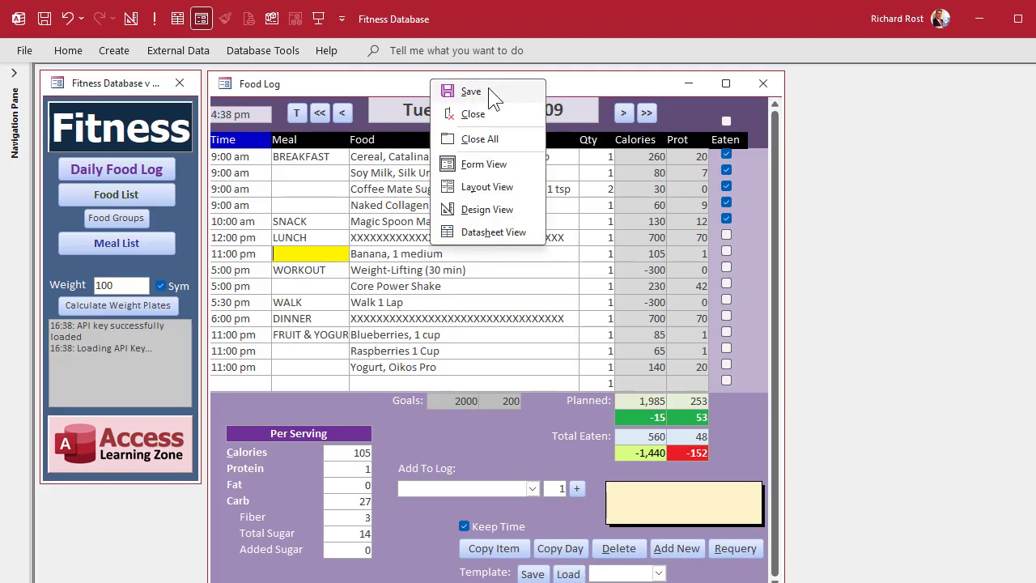
Open FoodTimeText's After Update code, UpdateFoodDateTime, and inspect its date-check If and FindFirst lines
{"action": "left_click", "coordinate": [486, 210]}
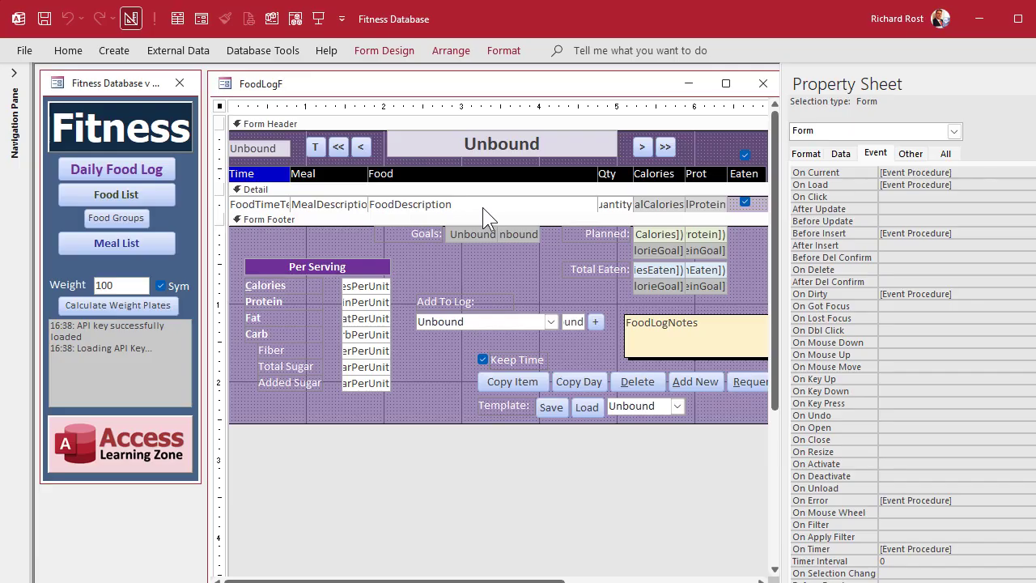
{"action": "left_click", "coordinate": [286, 209]}
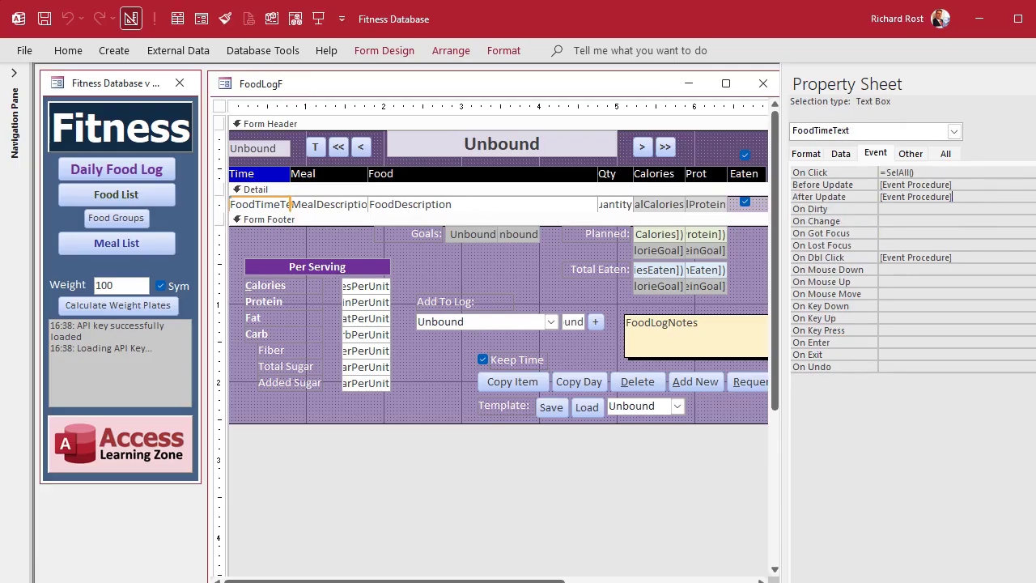
{"action": "key", "text": "ctrl+F2"}
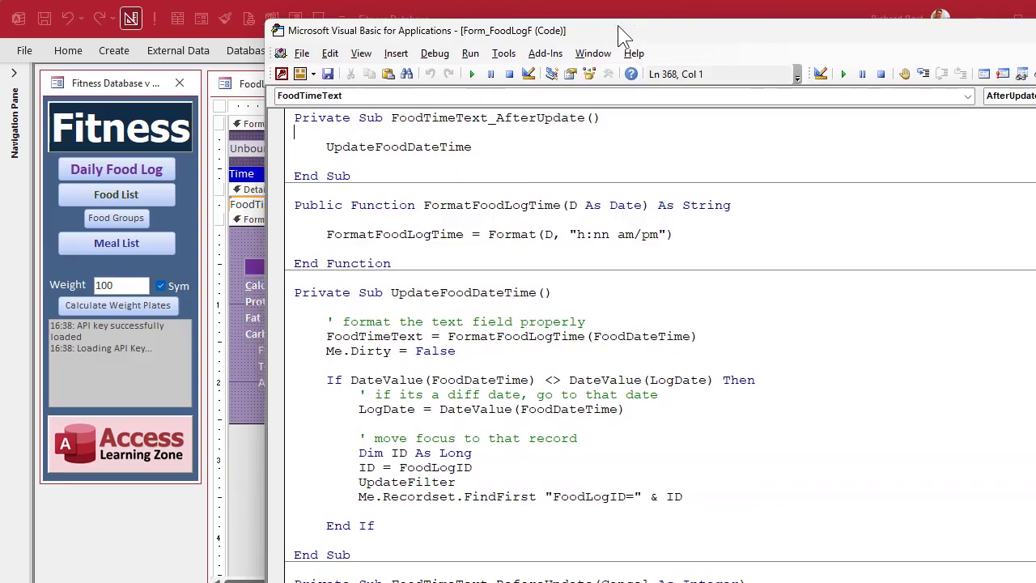
{"action": "left_click", "coordinate": [400, 336]}
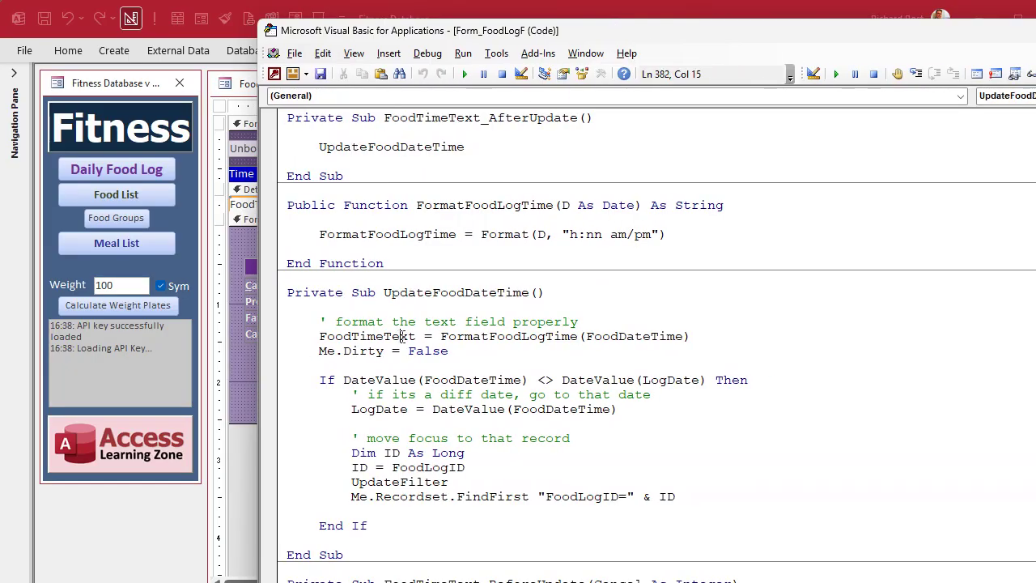
{"action": "scroll", "coordinate": [610, 398], "scroll_direction": "down", "scroll_amount": 3}
{"action": "scroll", "coordinate": [610, 395], "scroll_direction": "up", "scroll_amount": 1}
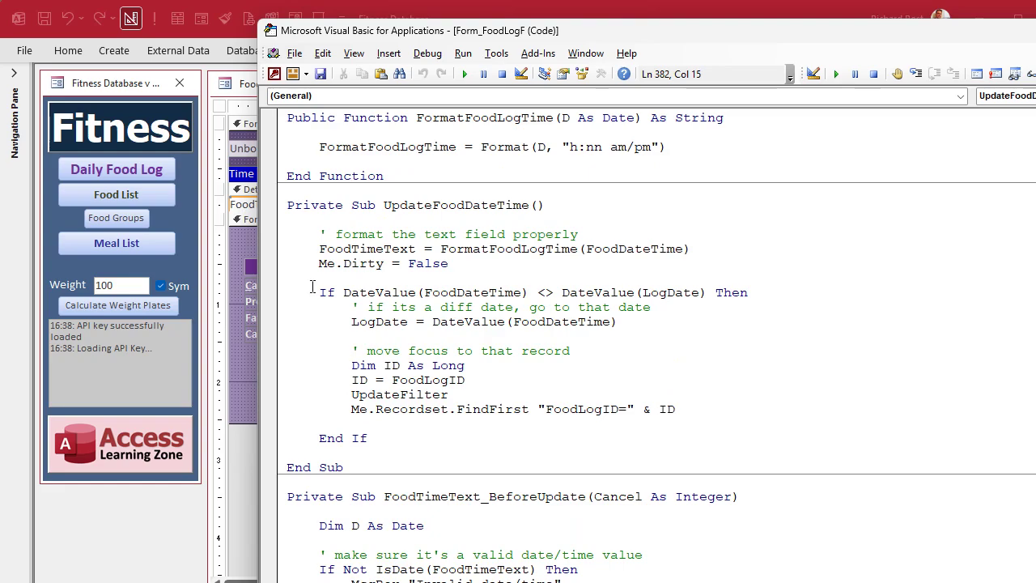
{"action": "left_click_drag", "start_coordinate": [319, 292], "coordinate": [830, 287]}
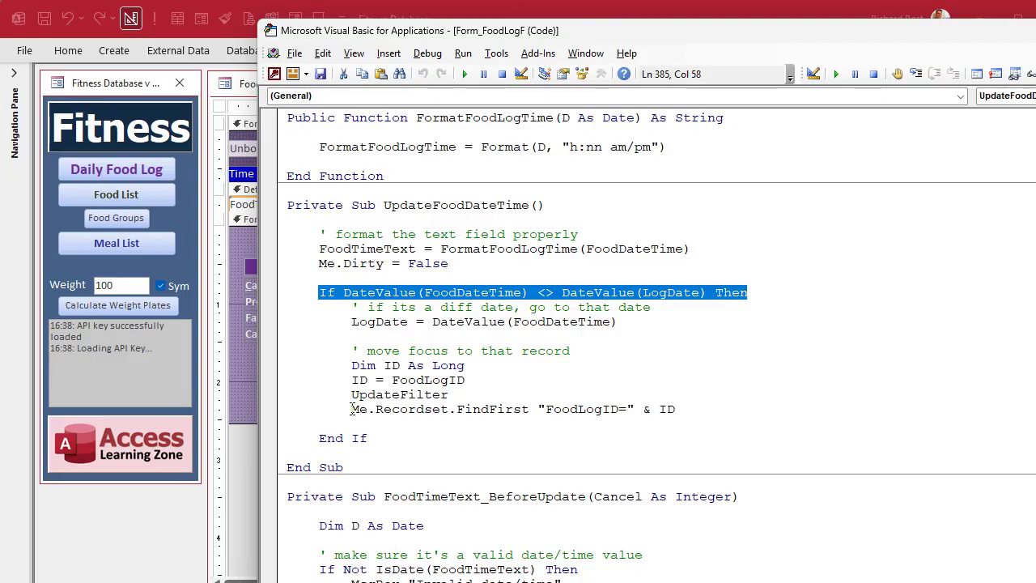
{"action": "left_click_drag", "start_coordinate": [352, 409], "coordinate": [716, 412]}
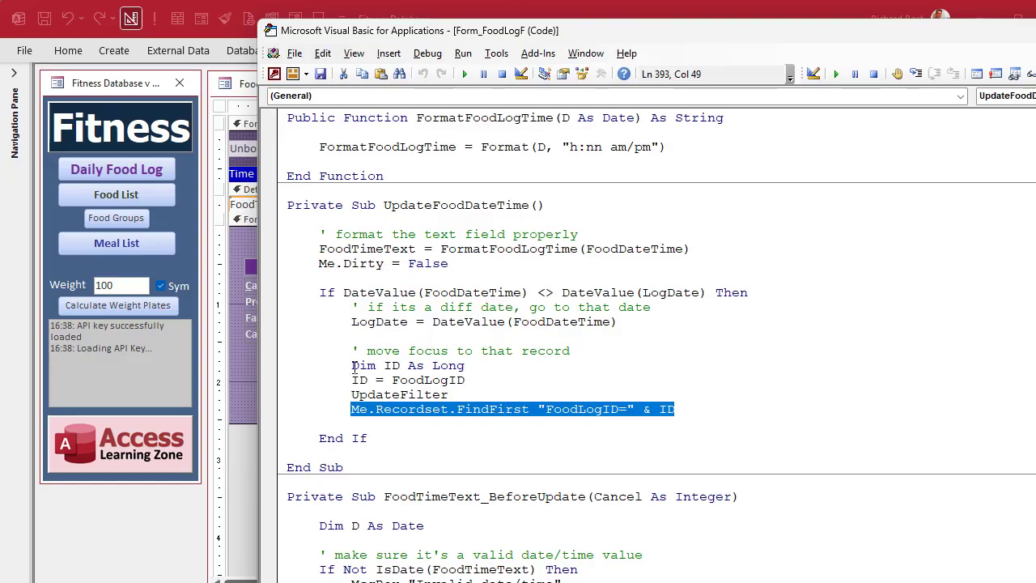
Move the Dim ID As Long declaration up to just below the Sub header
{"action": "left_click_drag", "start_coordinate": [352, 365], "coordinate": [511, 364]}
{"action": "key", "text": "ctrl+c"}
{"action": "key", "text": "Delete"}
{"action": "left_click", "coordinate": [463, 217]}
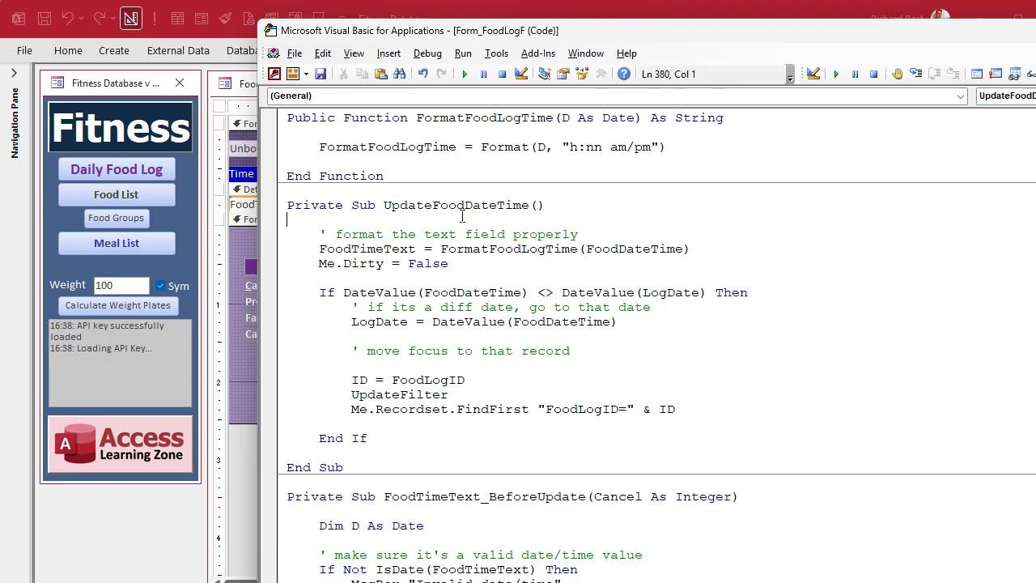
{"action": "key", "text": "Tab"}
{"action": "key", "text": "Return"}
{"action": "key", "text": "ctrl+v"}
{"action": "key", "text": "Return"}
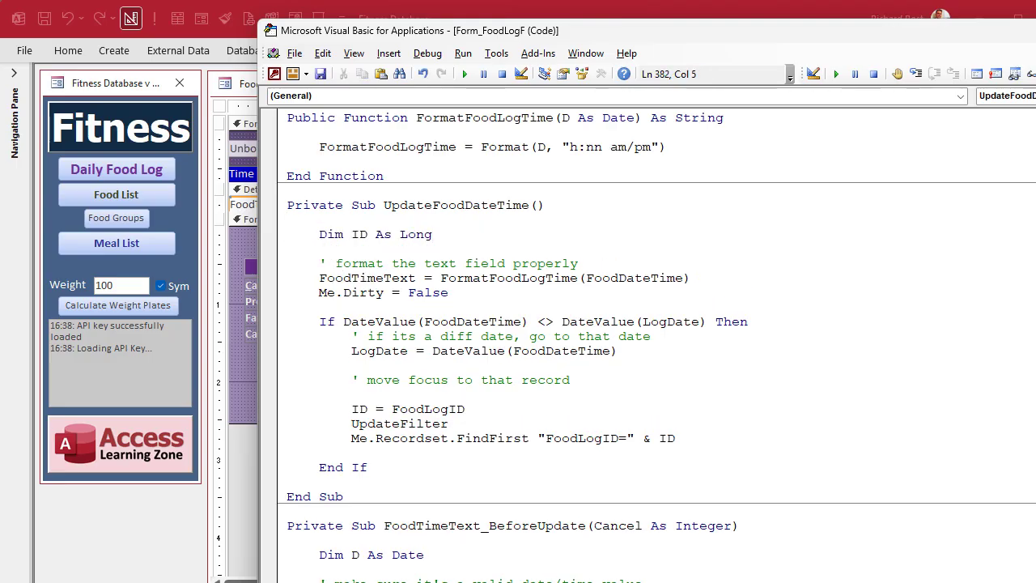
Move the ID = FoodLogID assignment out of the If block to below the declaration
{"action": "left_click_drag", "start_coordinate": [351, 409], "coordinate": [502, 403]}
{"action": "key", "text": "ctrl+x"}
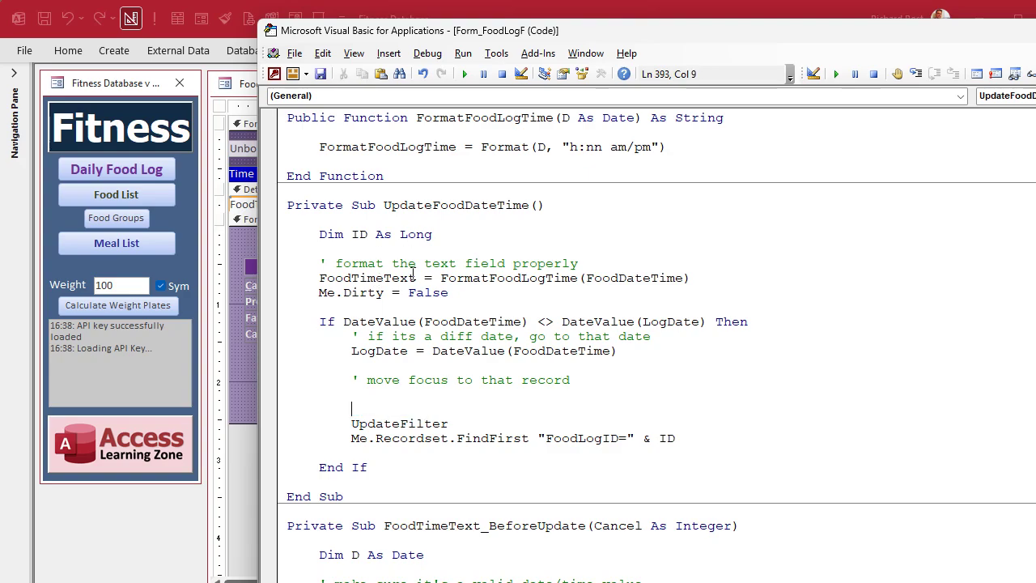
{"action": "left_click", "coordinate": [513, 251]}
{"action": "key", "text": "Return"}
{"action": "key", "text": "ctrl+v"}
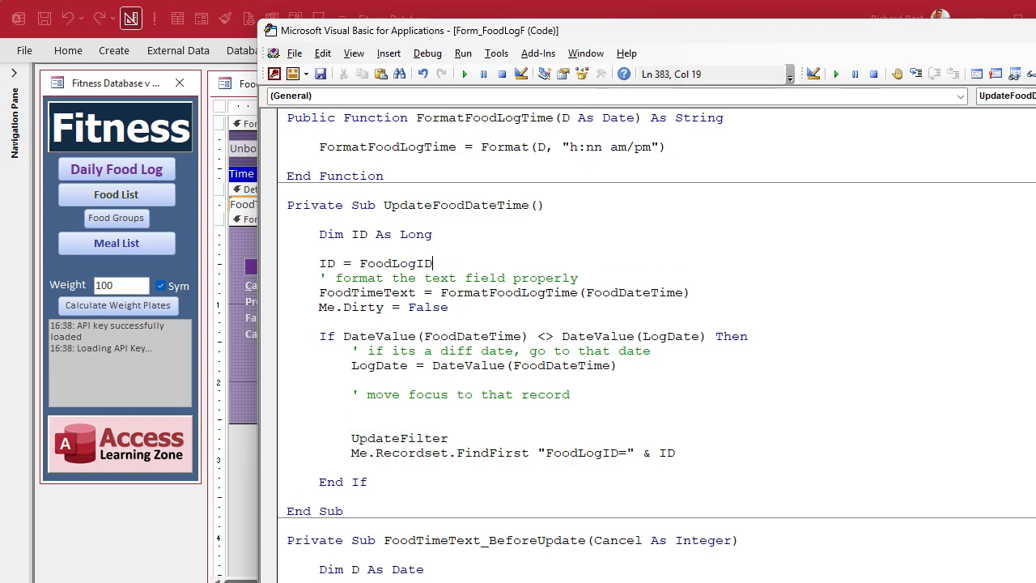
{"action": "key", "text": "Return"}
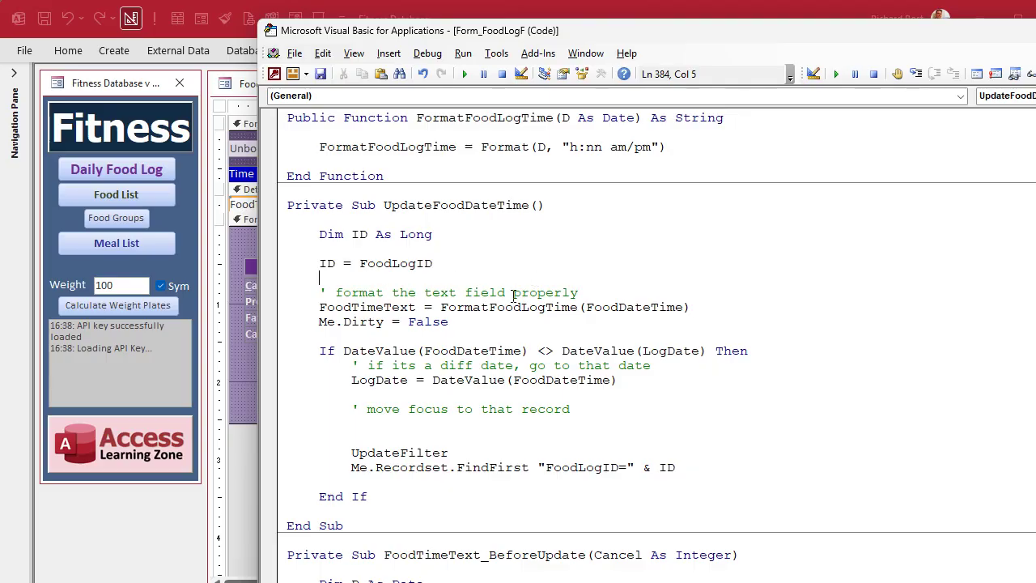
Cut the Me.Recordset.FindFirst line from the different-date If branch
{"action": "left_click", "coordinate": [622, 293]}
{"action": "left_click", "coordinate": [480, 321]}
{"action": "left_click", "coordinate": [386, 350]}
{"action": "left_click", "coordinate": [570, 377]}
{"action": "left_click_drag", "start_coordinate": [351, 468], "coordinate": [737, 469]}
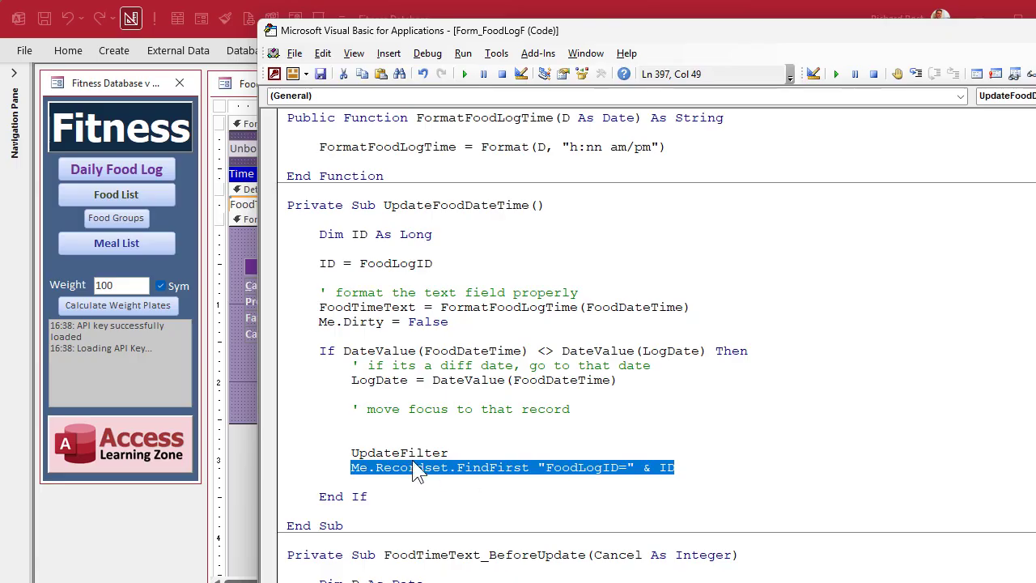
{"action": "key", "text": "ctrl+x"}
Paste FindFirst after End If, with the move-focus comment placed above it
{"action": "left_click", "coordinate": [421, 498]}
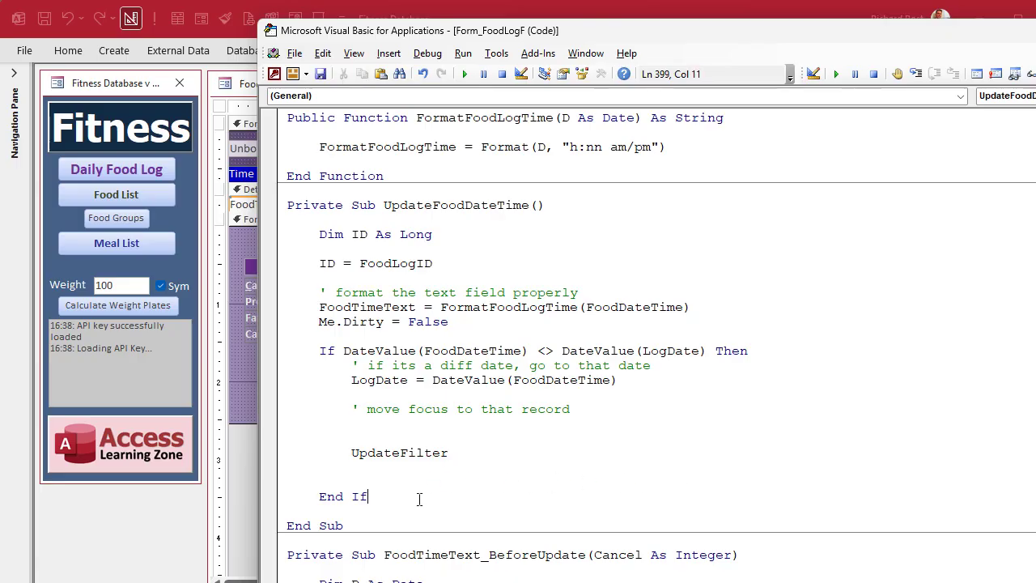
{"action": "key", "text": "Return"}
{"action": "key", "text": "Return"}
{"action": "key", "text": "ctrl+v"}
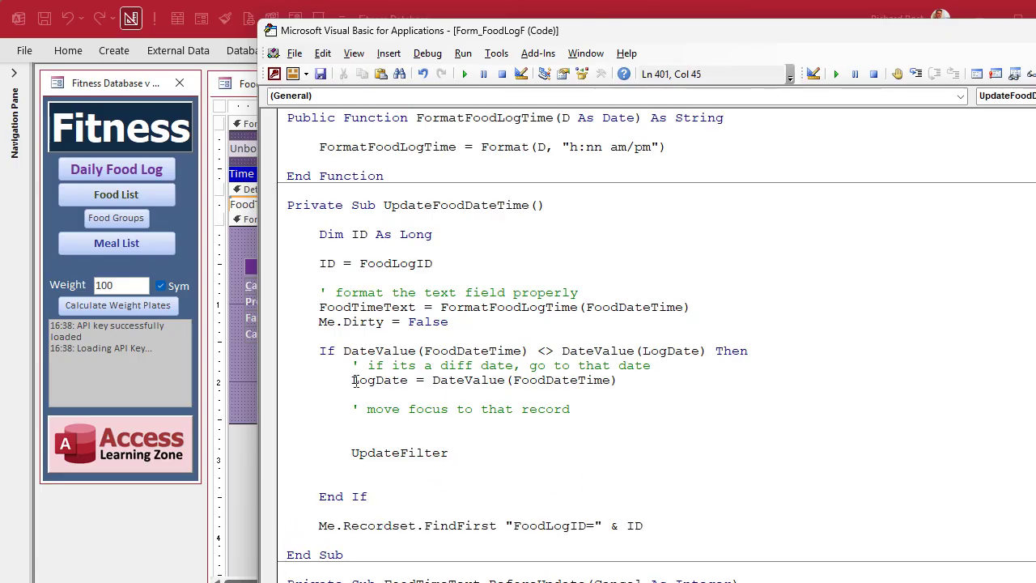
{"action": "left_click_drag", "start_coordinate": [356, 405], "coordinate": [607, 409]}
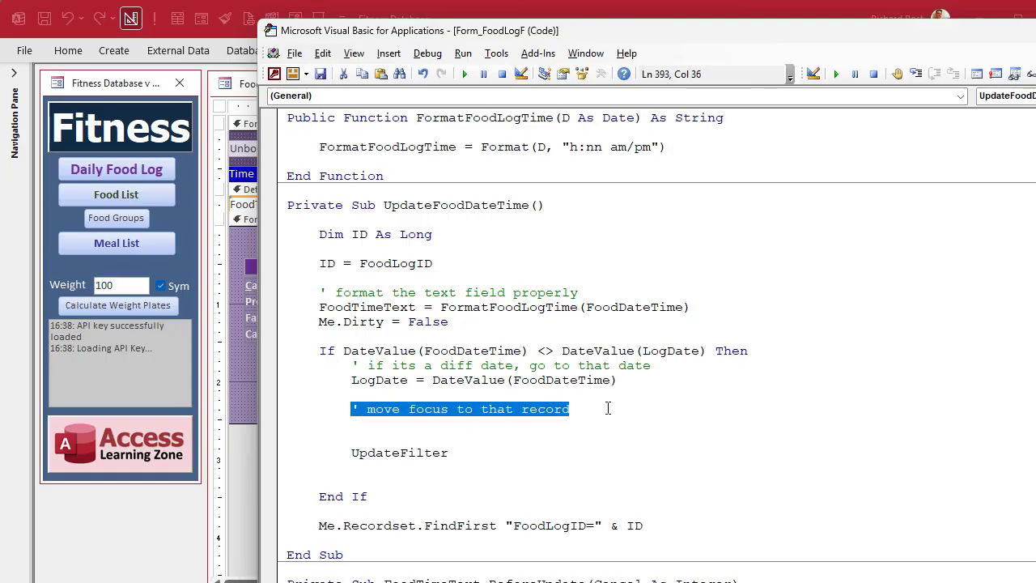
{"action": "key", "text": "Delete"}
{"action": "left_click", "coordinate": [313, 522]}
{"action": "key", "text": "Return"}
{"action": "key", "text": "Up"}
{"action": "key", "text": "ctrl+v"}
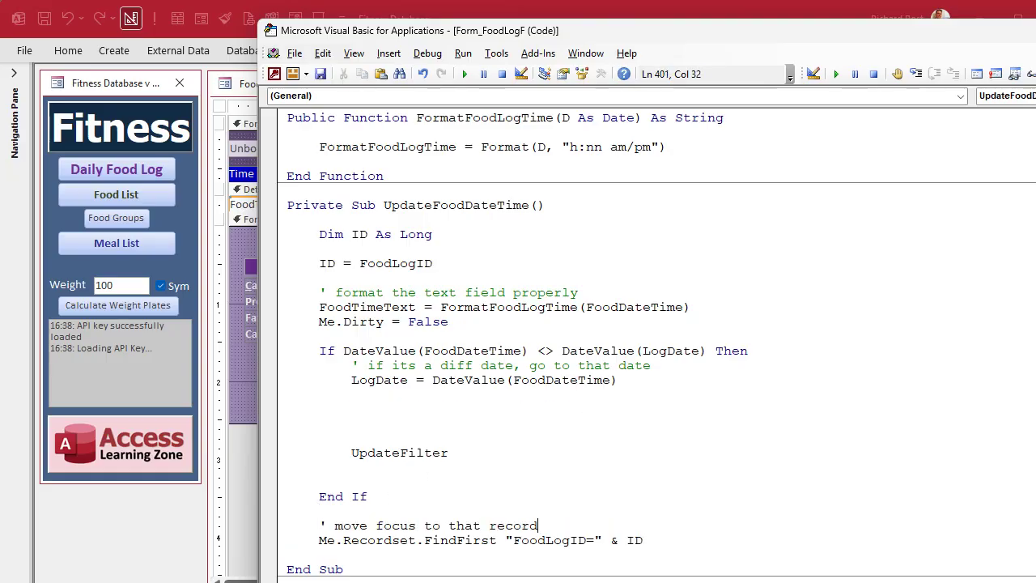
Delete the empty lines under the LogDate = DateValue(FoodDateTime) line
{"action": "left_click", "coordinate": [420, 395]}
{"action": "left_click", "coordinate": [366, 380]}
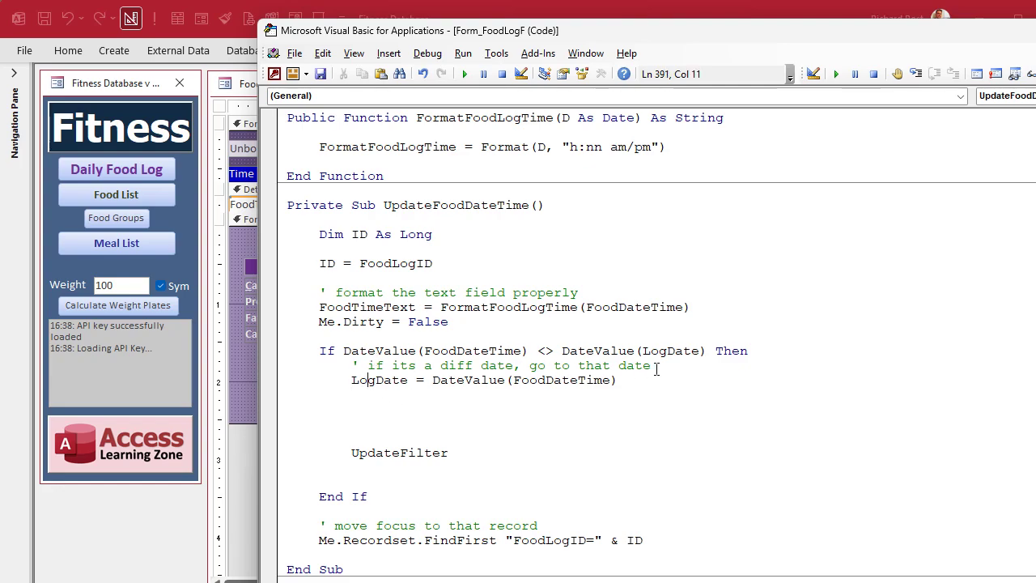
{"action": "double_click", "coordinate": [395, 381]}
{"action": "double_click", "coordinate": [478, 380]}
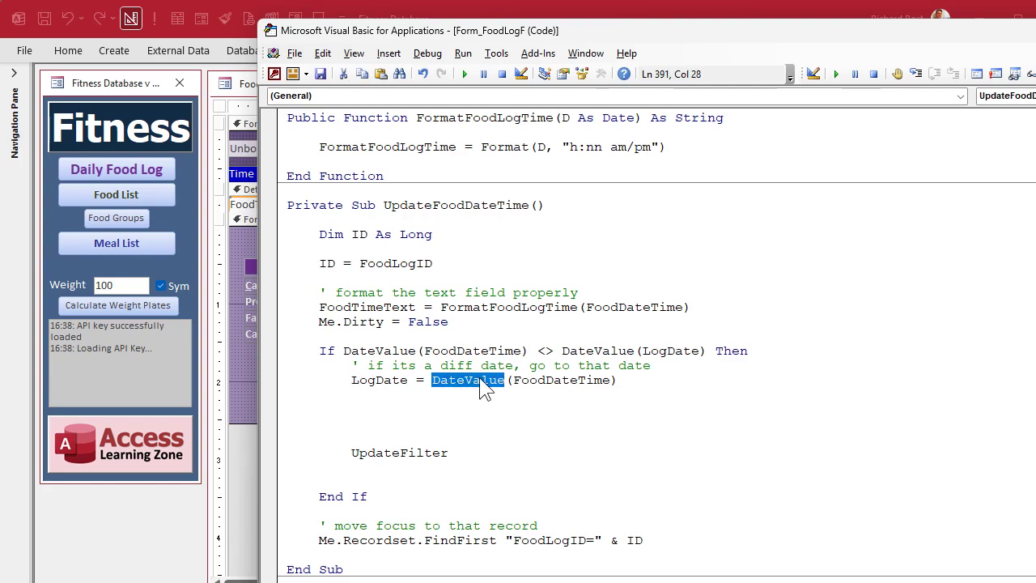
{"action": "left_click", "coordinate": [490, 395]}
{"action": "key", "text": "Delete"}
{"action": "key", "text": "Delete"}
{"action": "key", "text": "Delete"}
{"action": "key", "text": "Delete"}
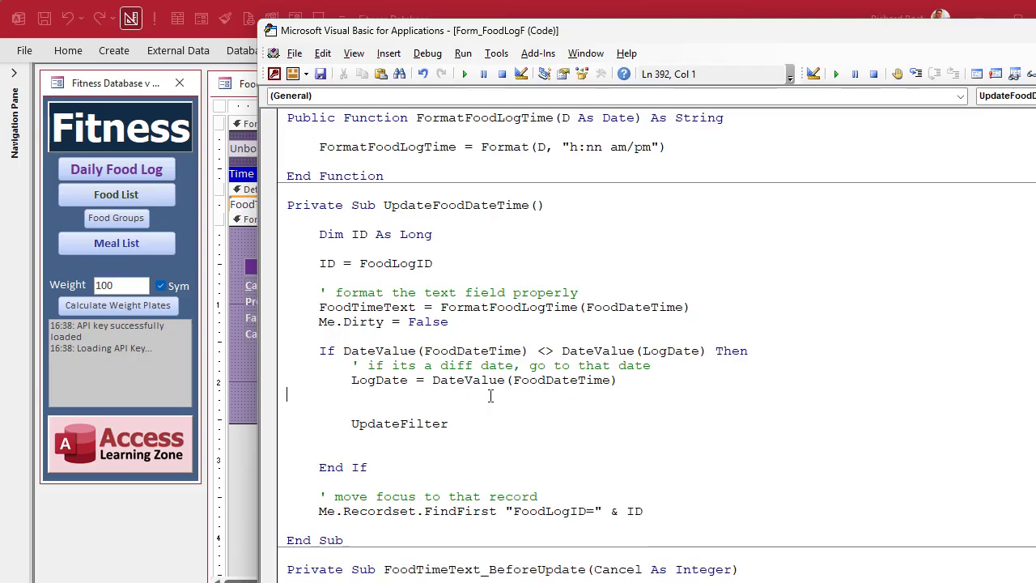
{"action": "double_click", "coordinate": [557, 380]}
{"action": "left_click", "coordinate": [409, 395]}
Add an Else branch with a ' same date comment and Me.Requery after UpdateFilter
{"action": "left_click", "coordinate": [408, 409]}
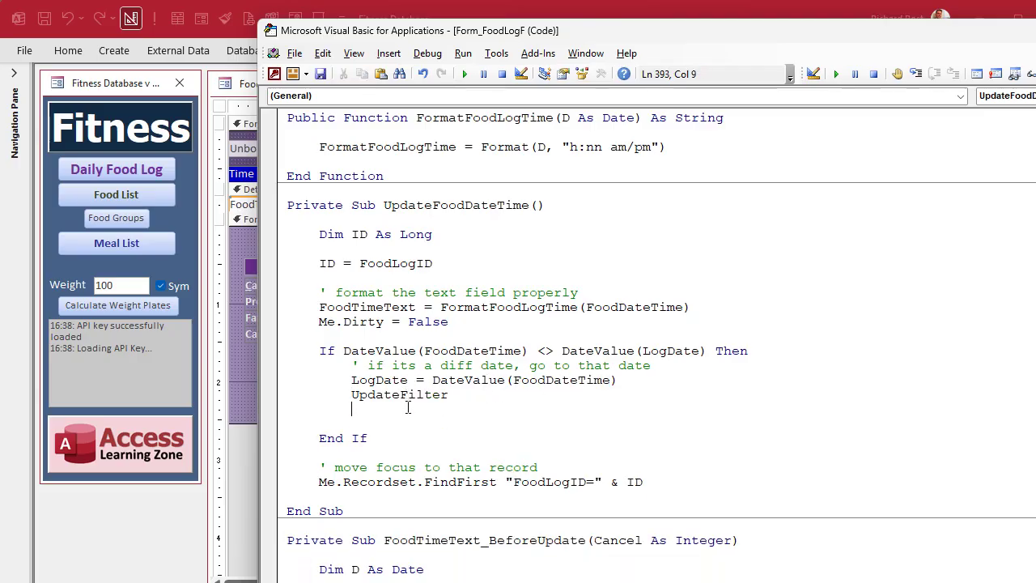
{"action": "key", "text": "BackSpace"}
{"action": "type", "text": "else"}
{"action": "key", "text": "Return"}
{"action": "key", "text": "Tab"}
{"action": "type", "text": "' same date"}
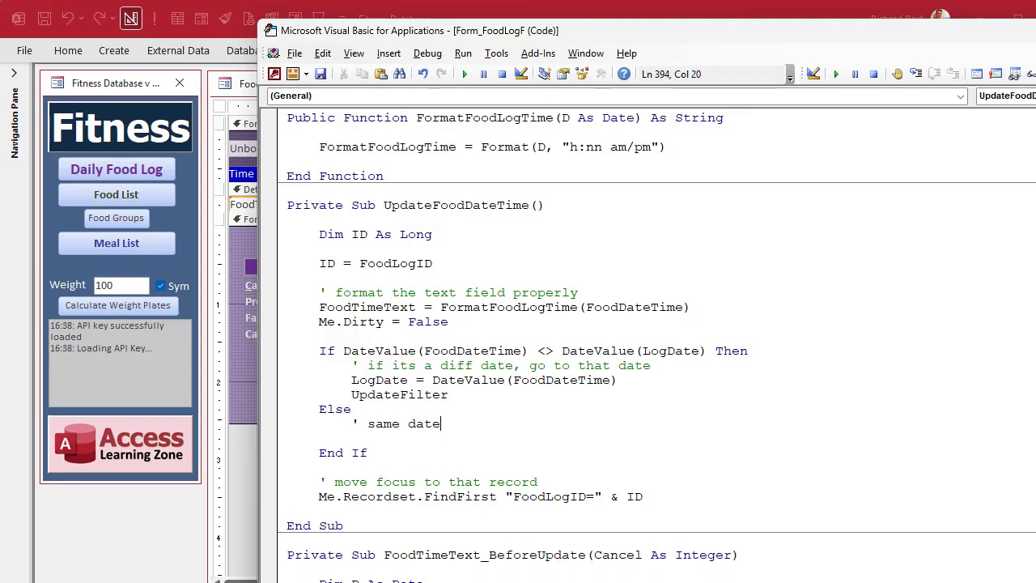
{"action": "key", "text": "Return"}
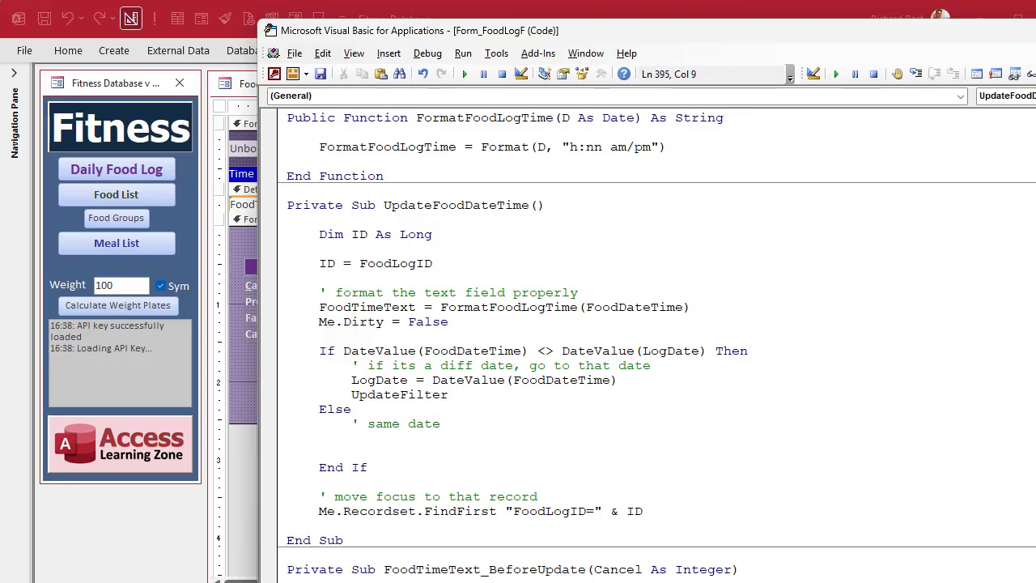
{"action": "type", "text": "me.requery"}
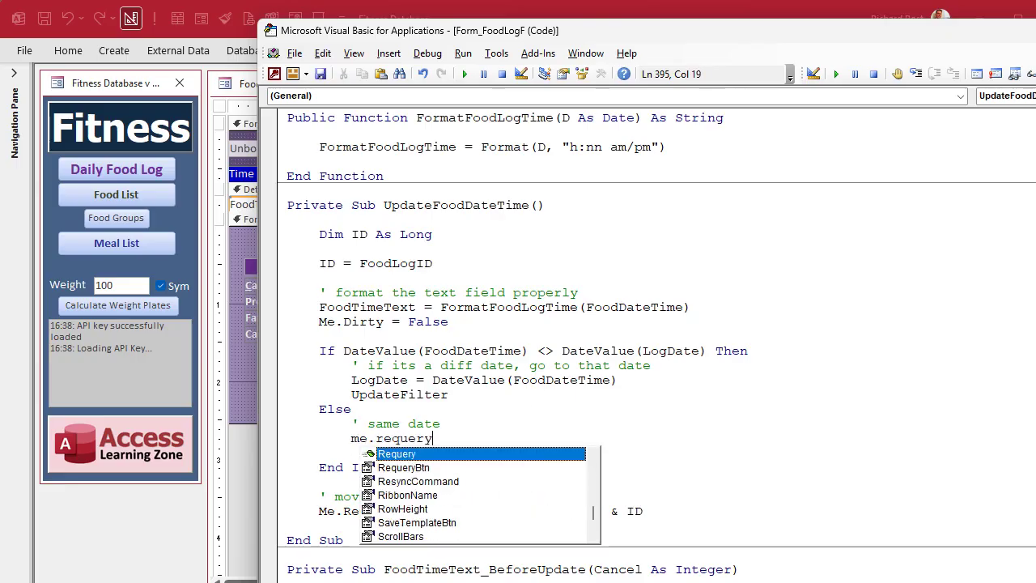
{"action": "key", "text": "Return"}
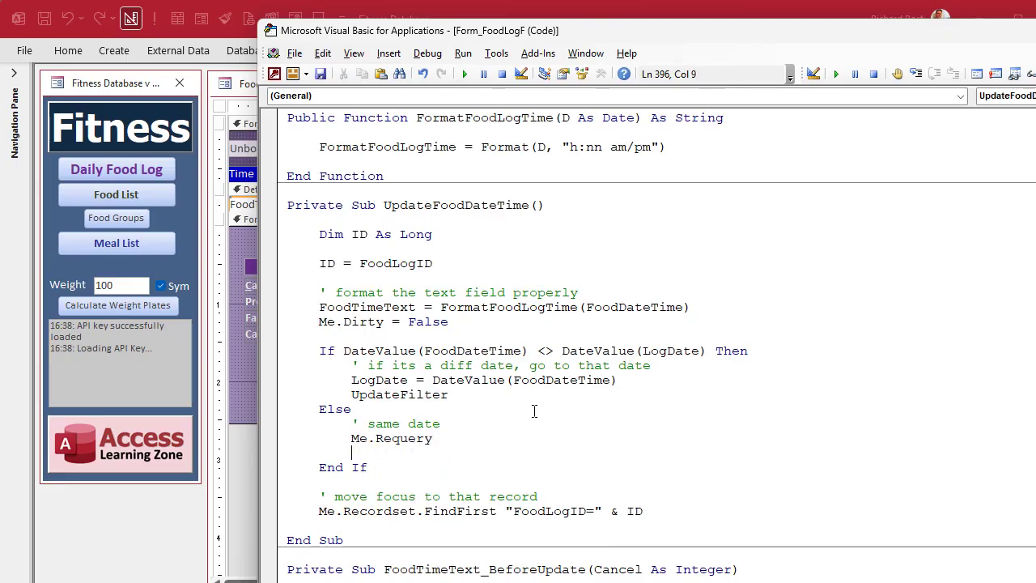
{"action": "key", "text": "BackSpace"}
{"action": "key", "text": "BackSpace"}
{"action": "key", "text": "BackSpace"}
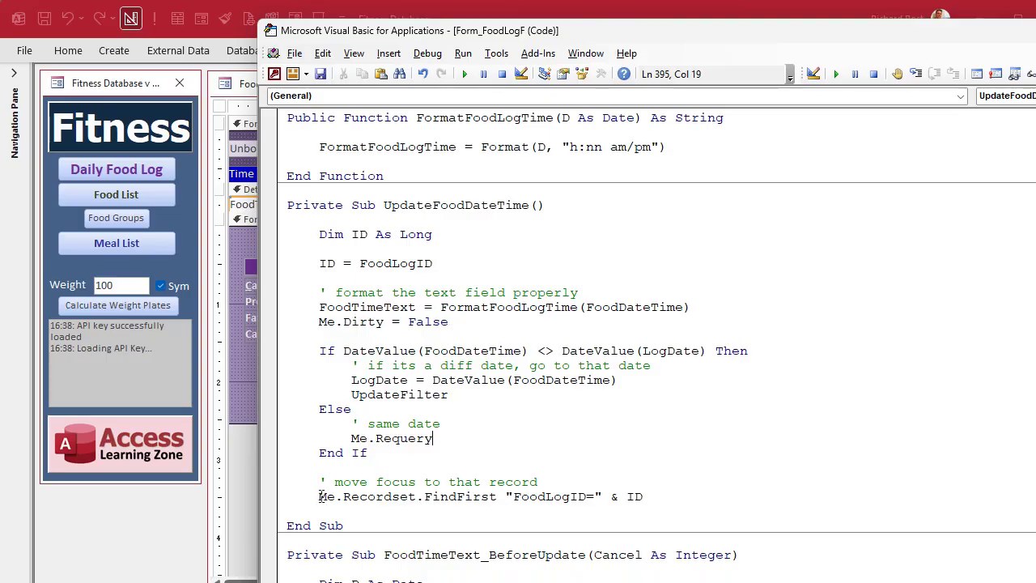
{"action": "left_click_drag", "start_coordinate": [320, 497], "coordinate": [686, 491]}
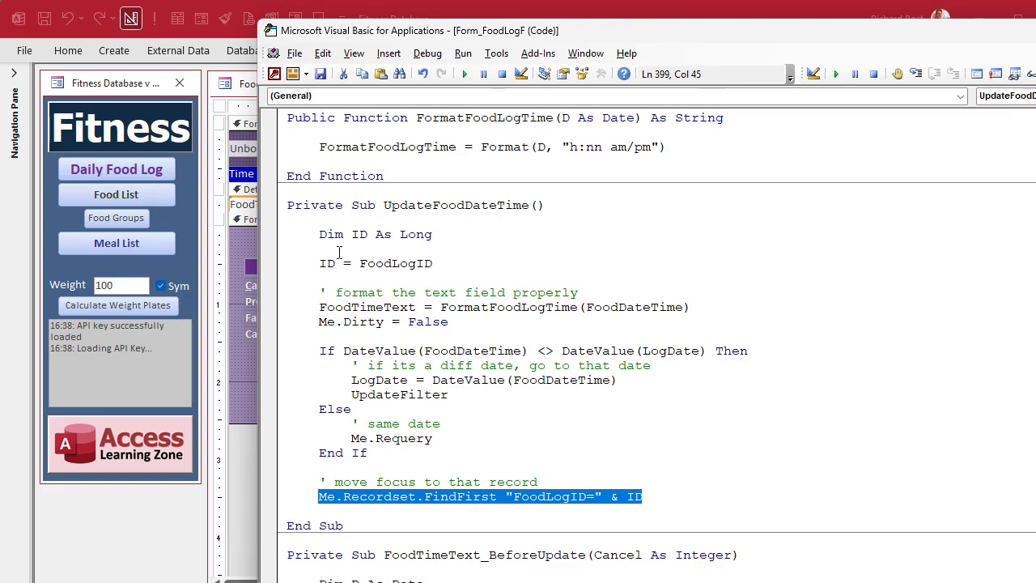
{"action": "left_click_drag", "start_coordinate": [319, 264], "coordinate": [495, 265]}
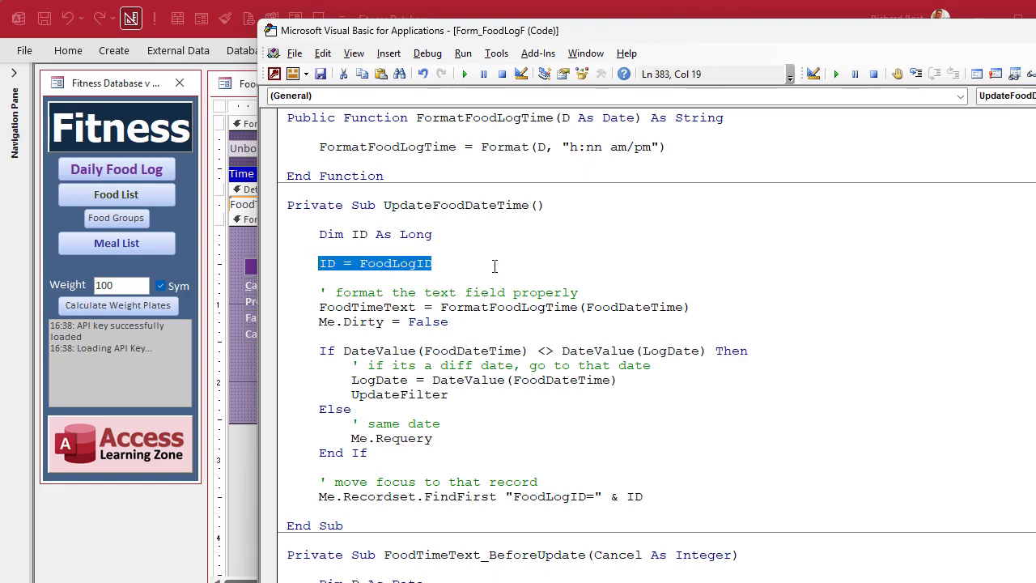
Compile the code, close the VBA editor and FoodLogF design, and reopen the Food Log
{"action": "left_click", "coordinate": [427, 53]}
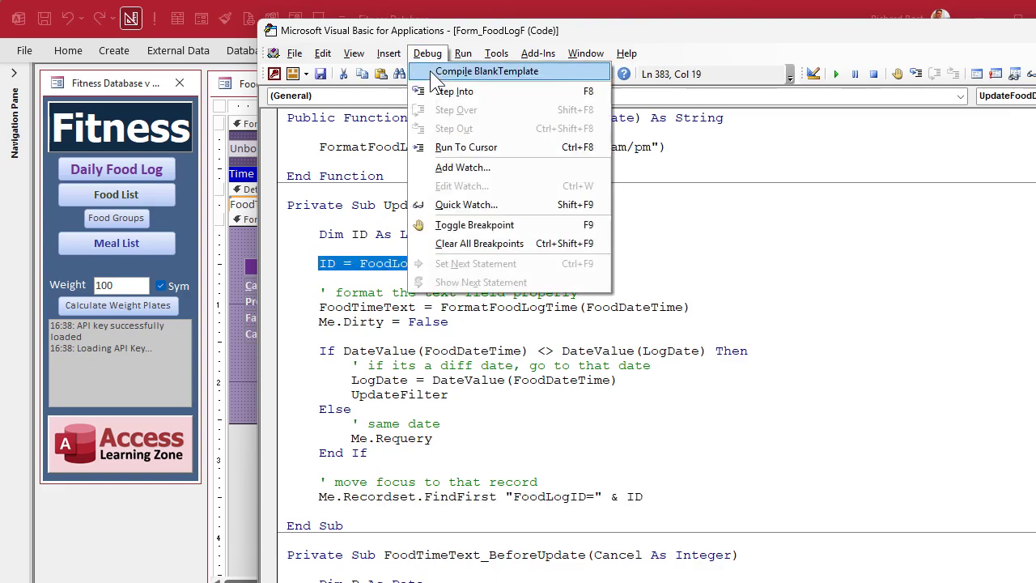
{"action": "left_click", "coordinate": [430, 71]}
{"action": "key", "text": "alt+q"}
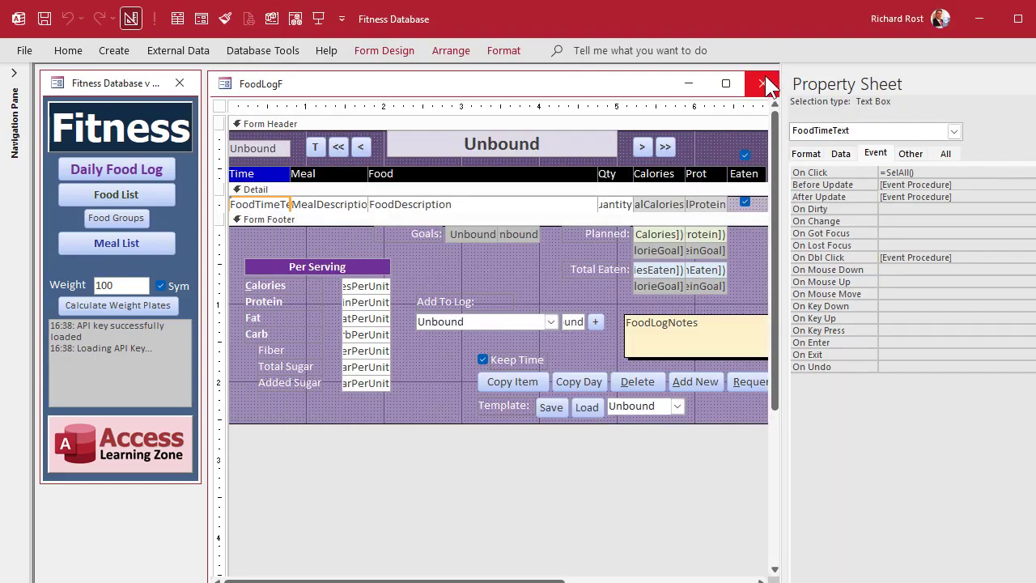
{"action": "left_click", "coordinate": [747, 82]}
{"action": "left_click", "coordinate": [135, 169]}
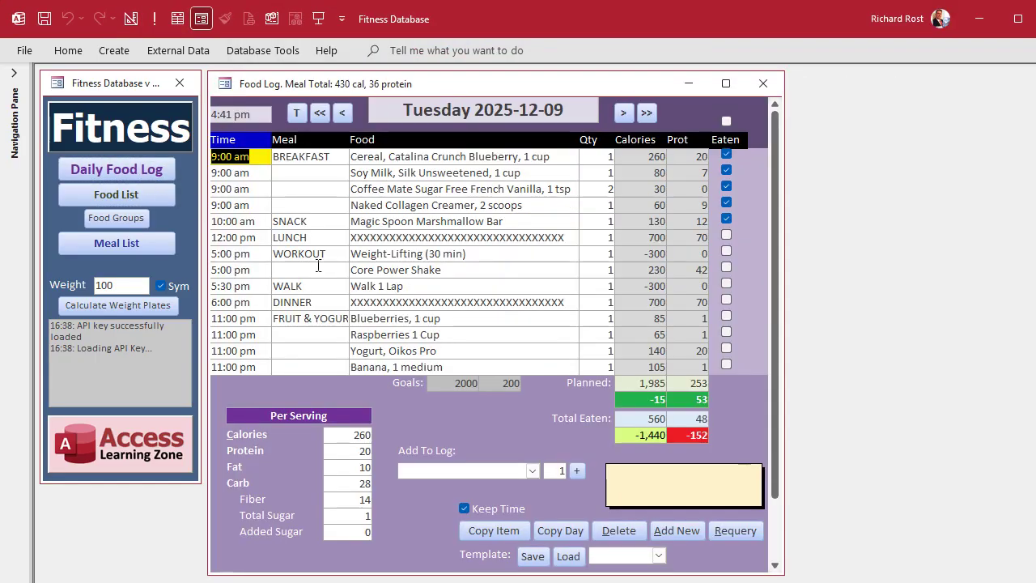
Re-time the Banana entry to 4pm, then to 11:30pm
{"action": "left_click", "coordinate": [243, 366]}
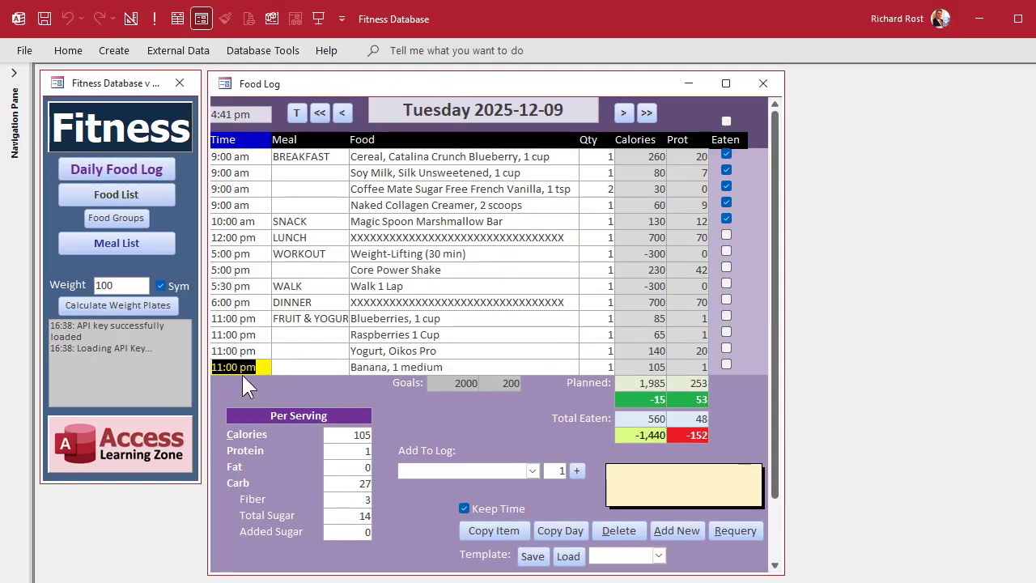
{"action": "type", "text": "4pm"}
{"action": "key", "text": "Return"}
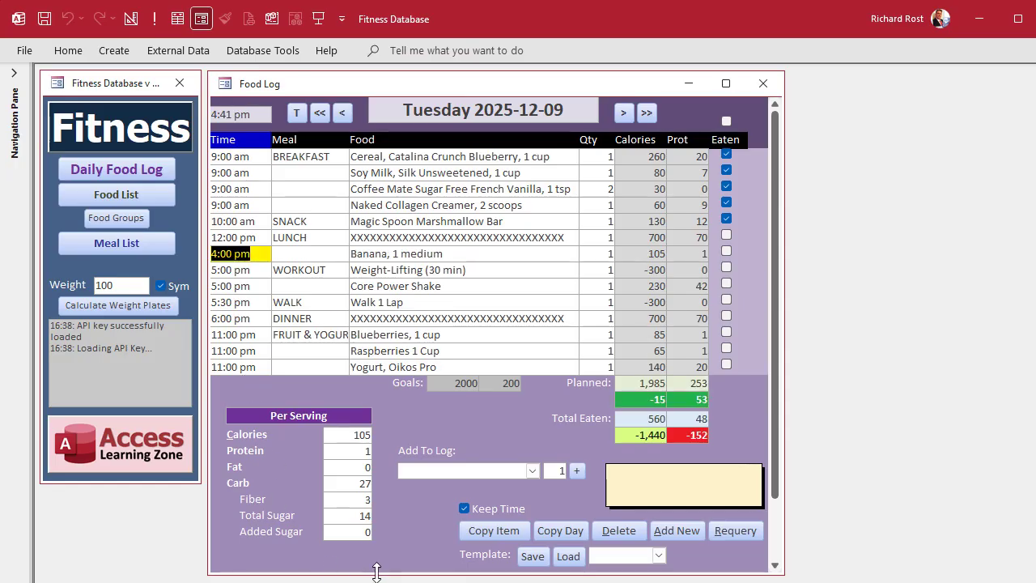
{"action": "left_click_drag", "start_coordinate": [376, 571], "coordinate": [377, 582]}
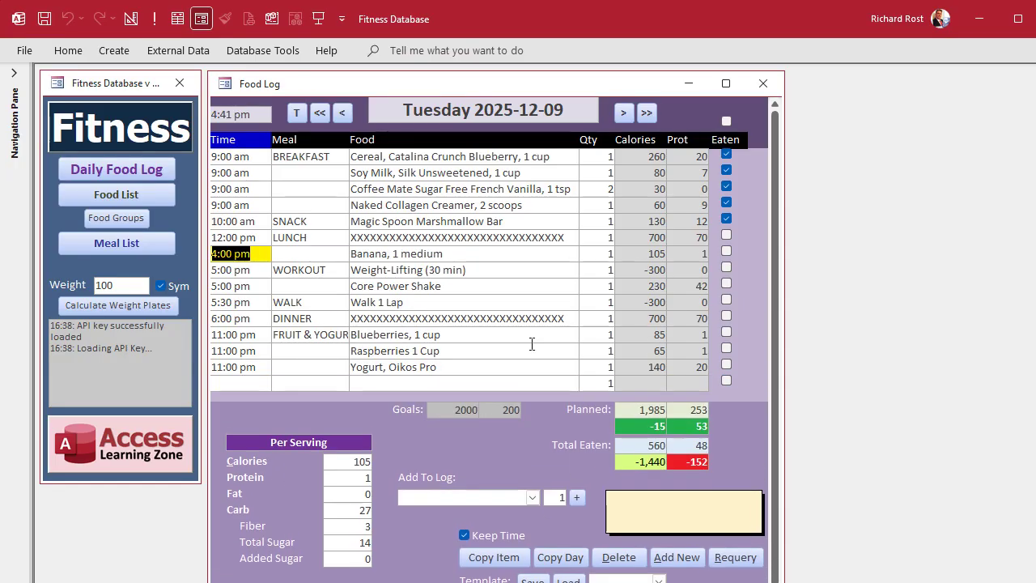
{"action": "type", "text": "11:30pm"}
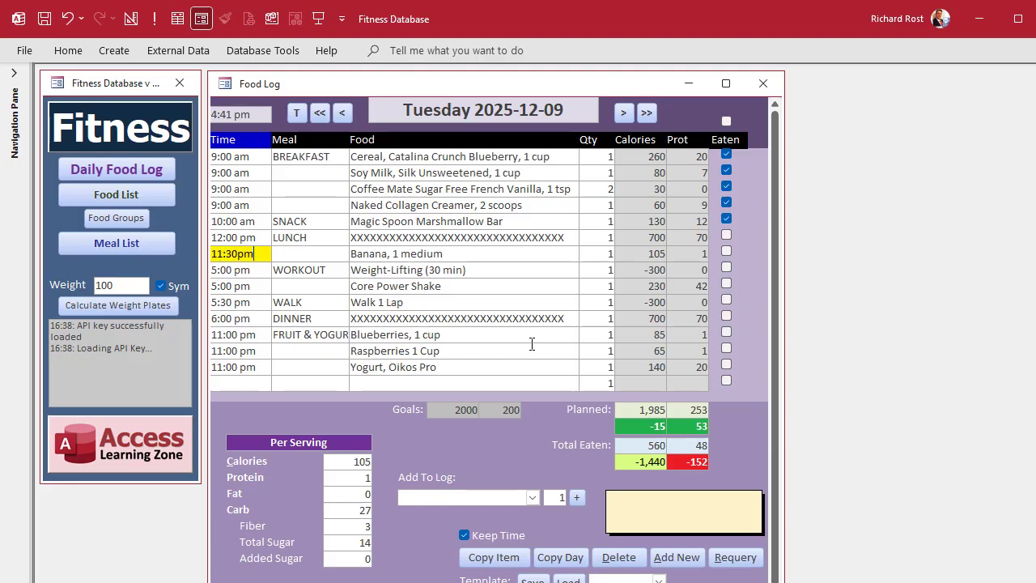
{"action": "key", "text": "Return"}
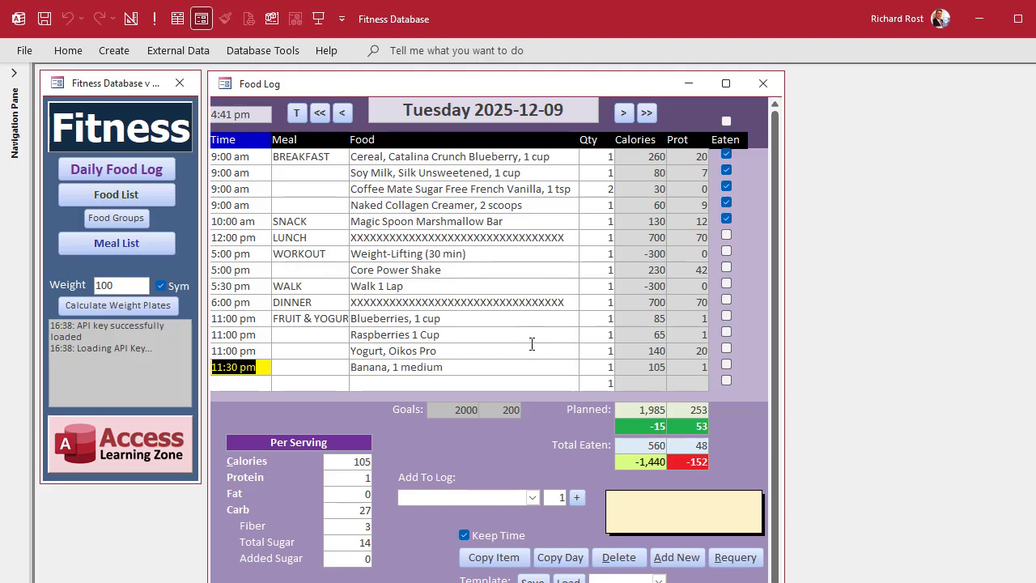
Move Banana to 12/10 at 5pm, then back to 2025-12-09 at 4pm
{"action": "type", "text": "12/10"}
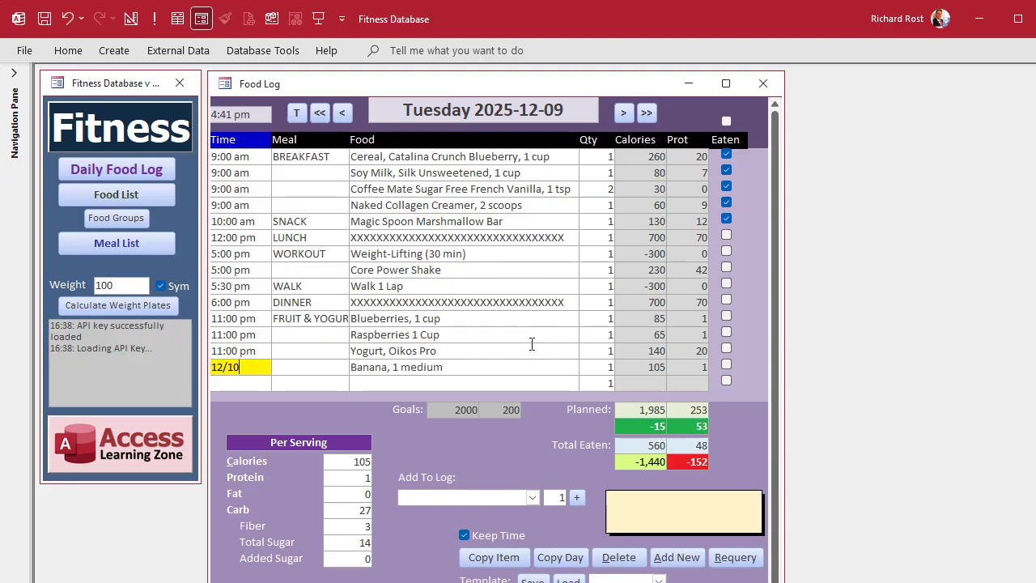
{"action": "type", "text": " 5pm"}
{"action": "key", "text": "Return"}
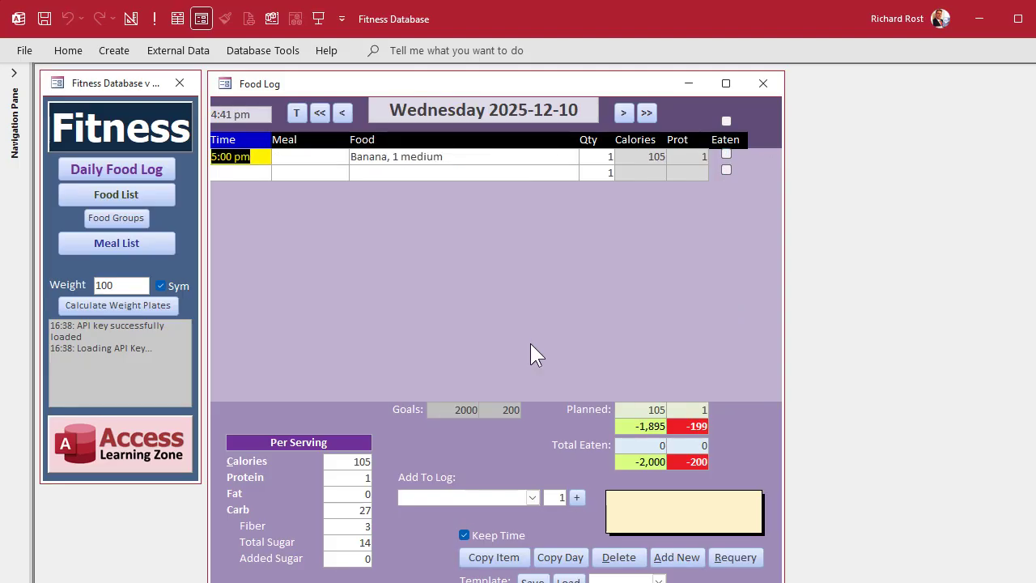
{"action": "key", "text": "ctrl+semicolon"}
{"action": "type", "text": "4pm"}
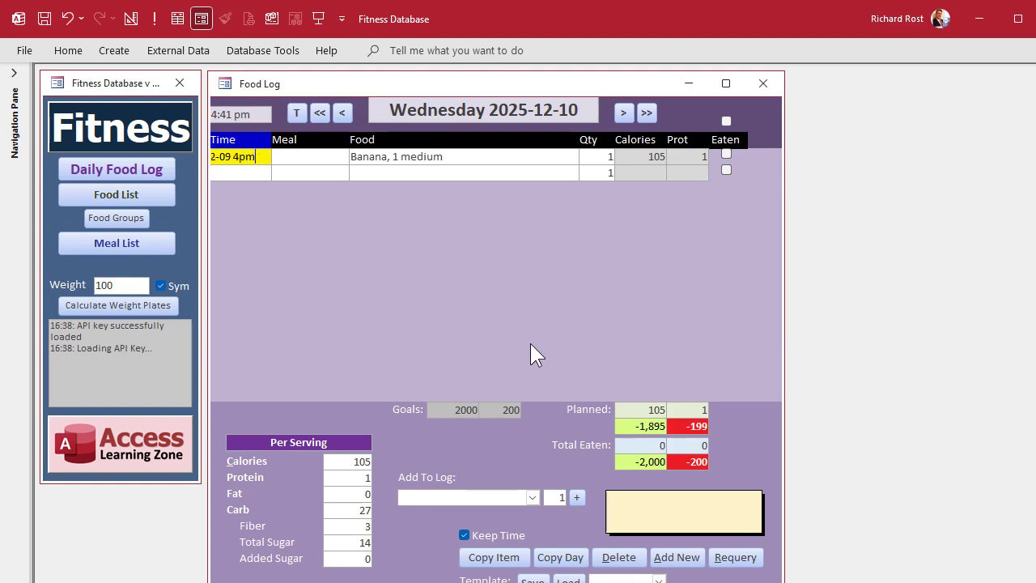
{"action": "key", "text": "Return"}
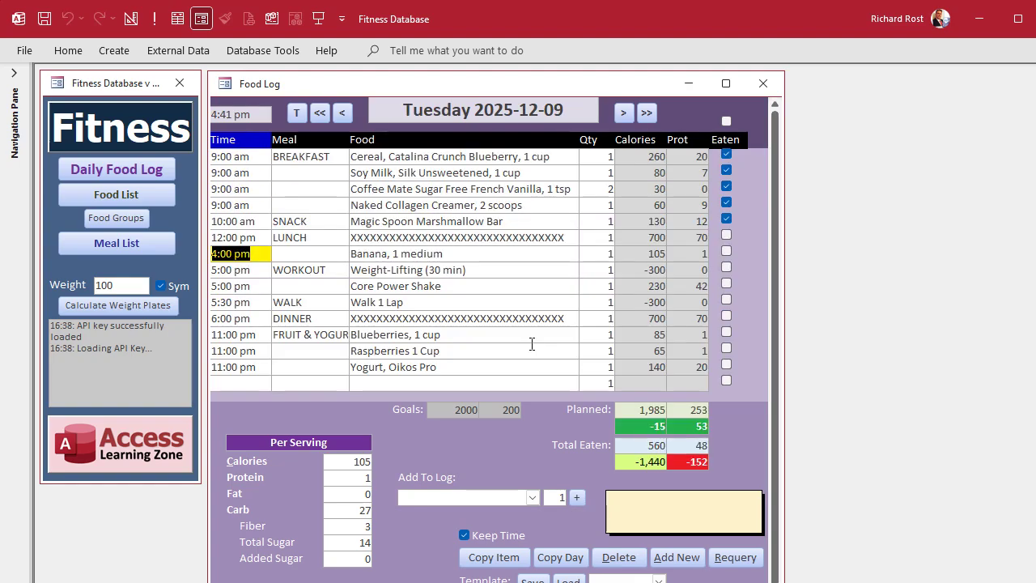